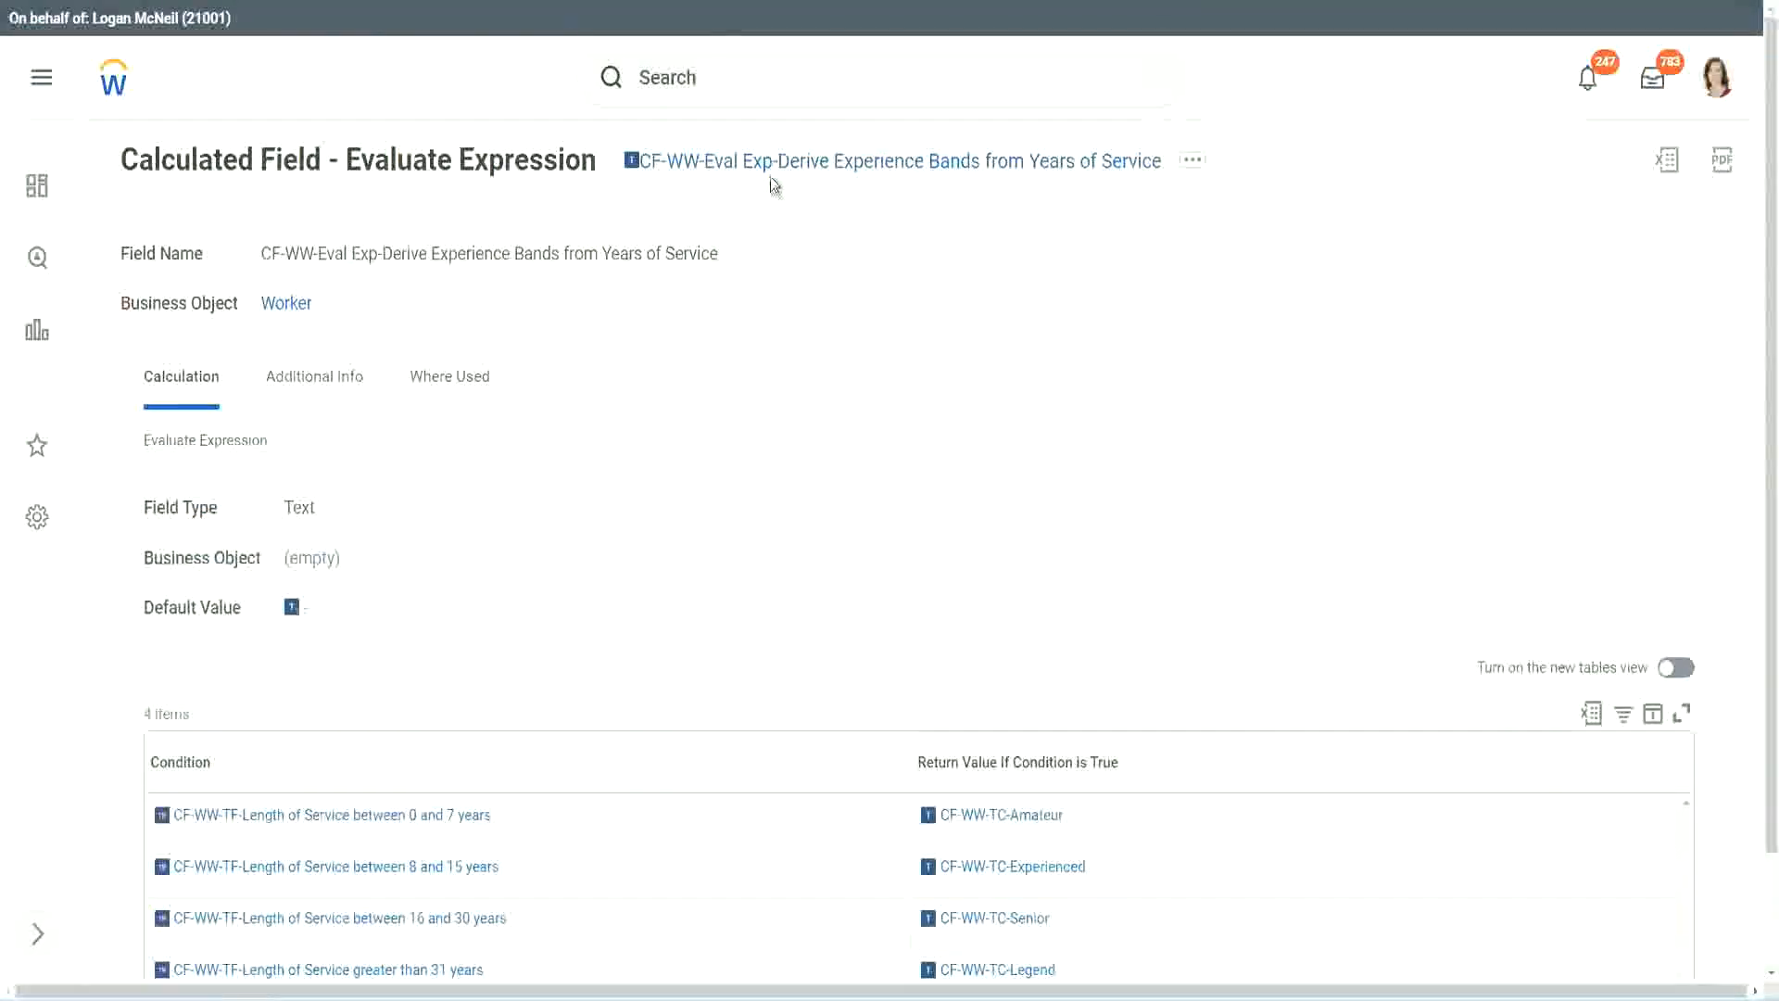
# Copy the calculated field's title text and open the Create Calculated Field task by searching for "create calc field"
pyautogui.rightClick(771, 176)
pyautogui.click(838, 278)
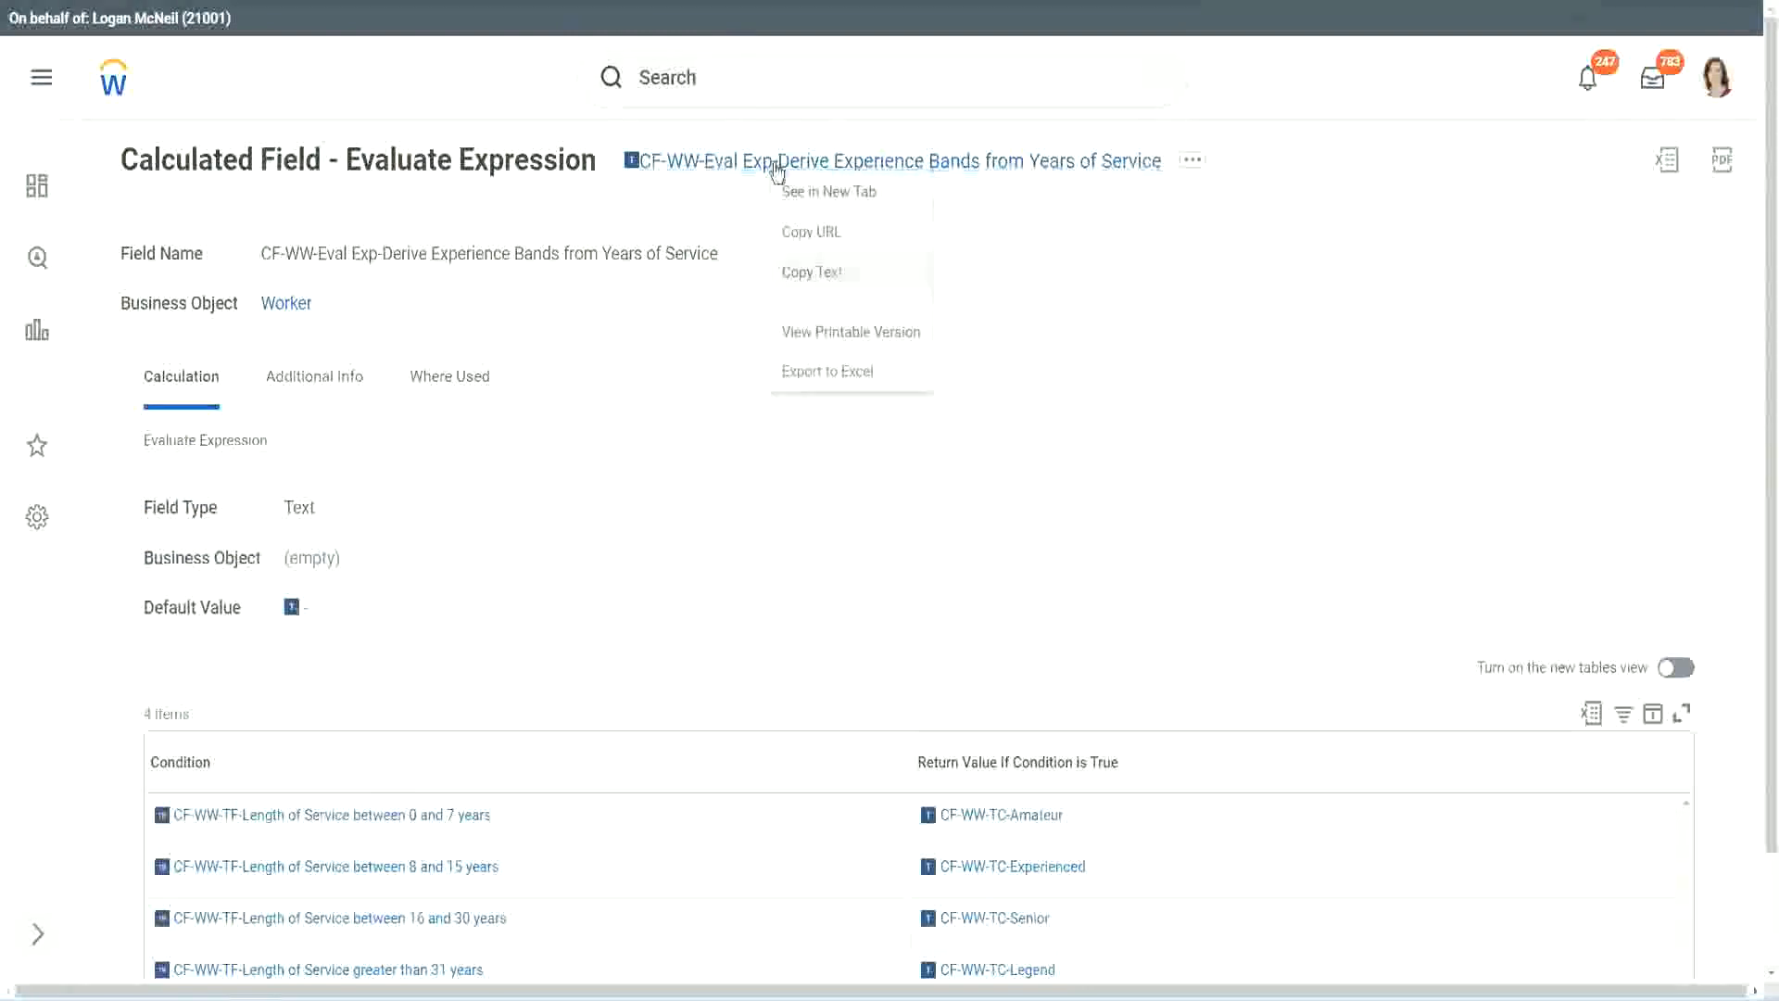
pyautogui.click(745, 83)
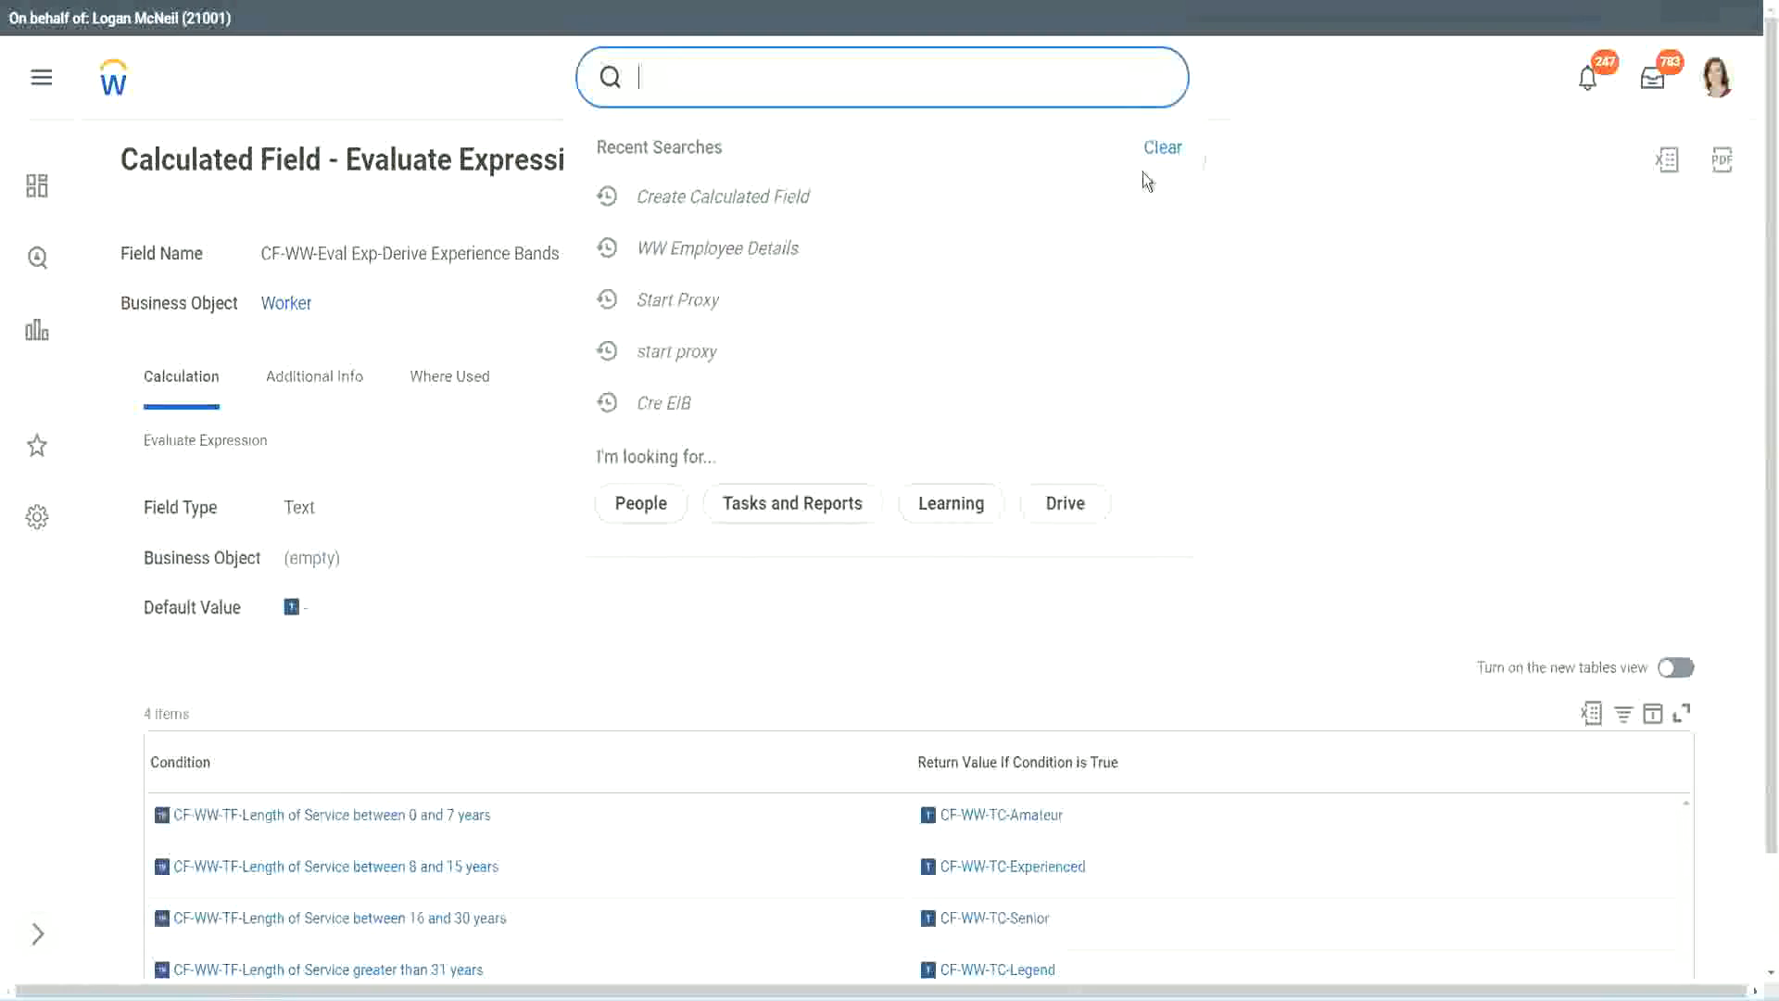
pyautogui.click(1143, 172)
pyautogui.click(704, 70)
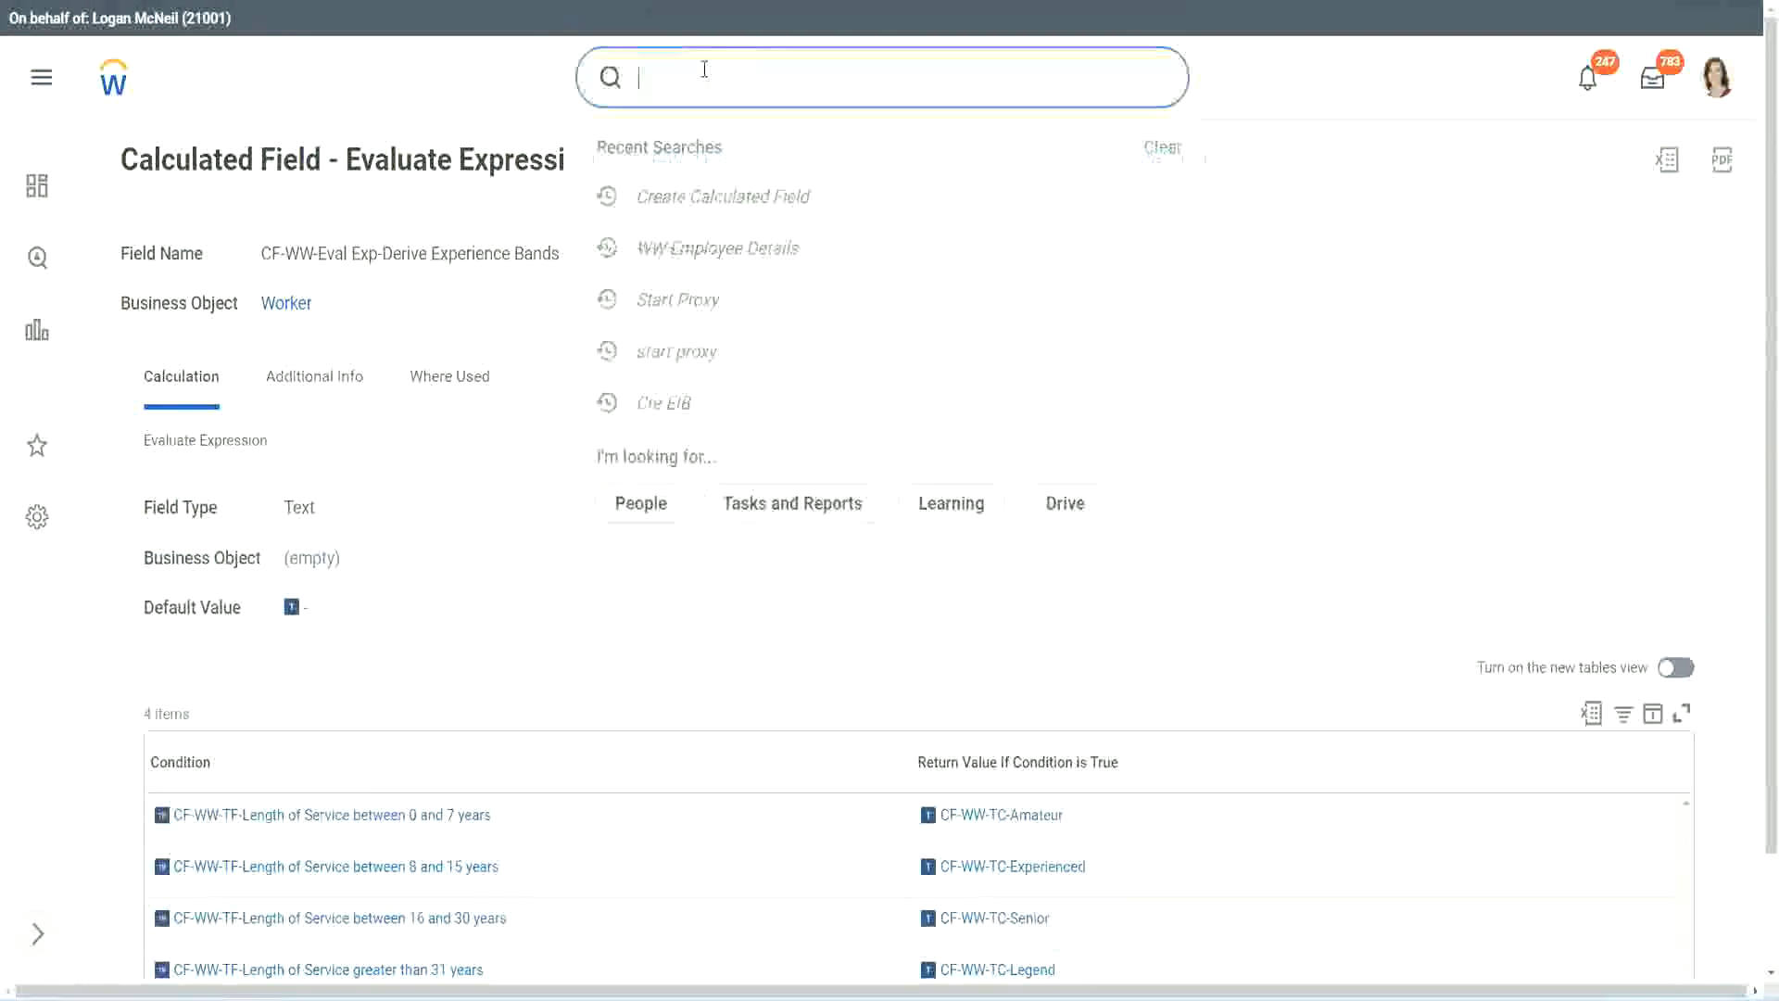
pyautogui.write('create calc')
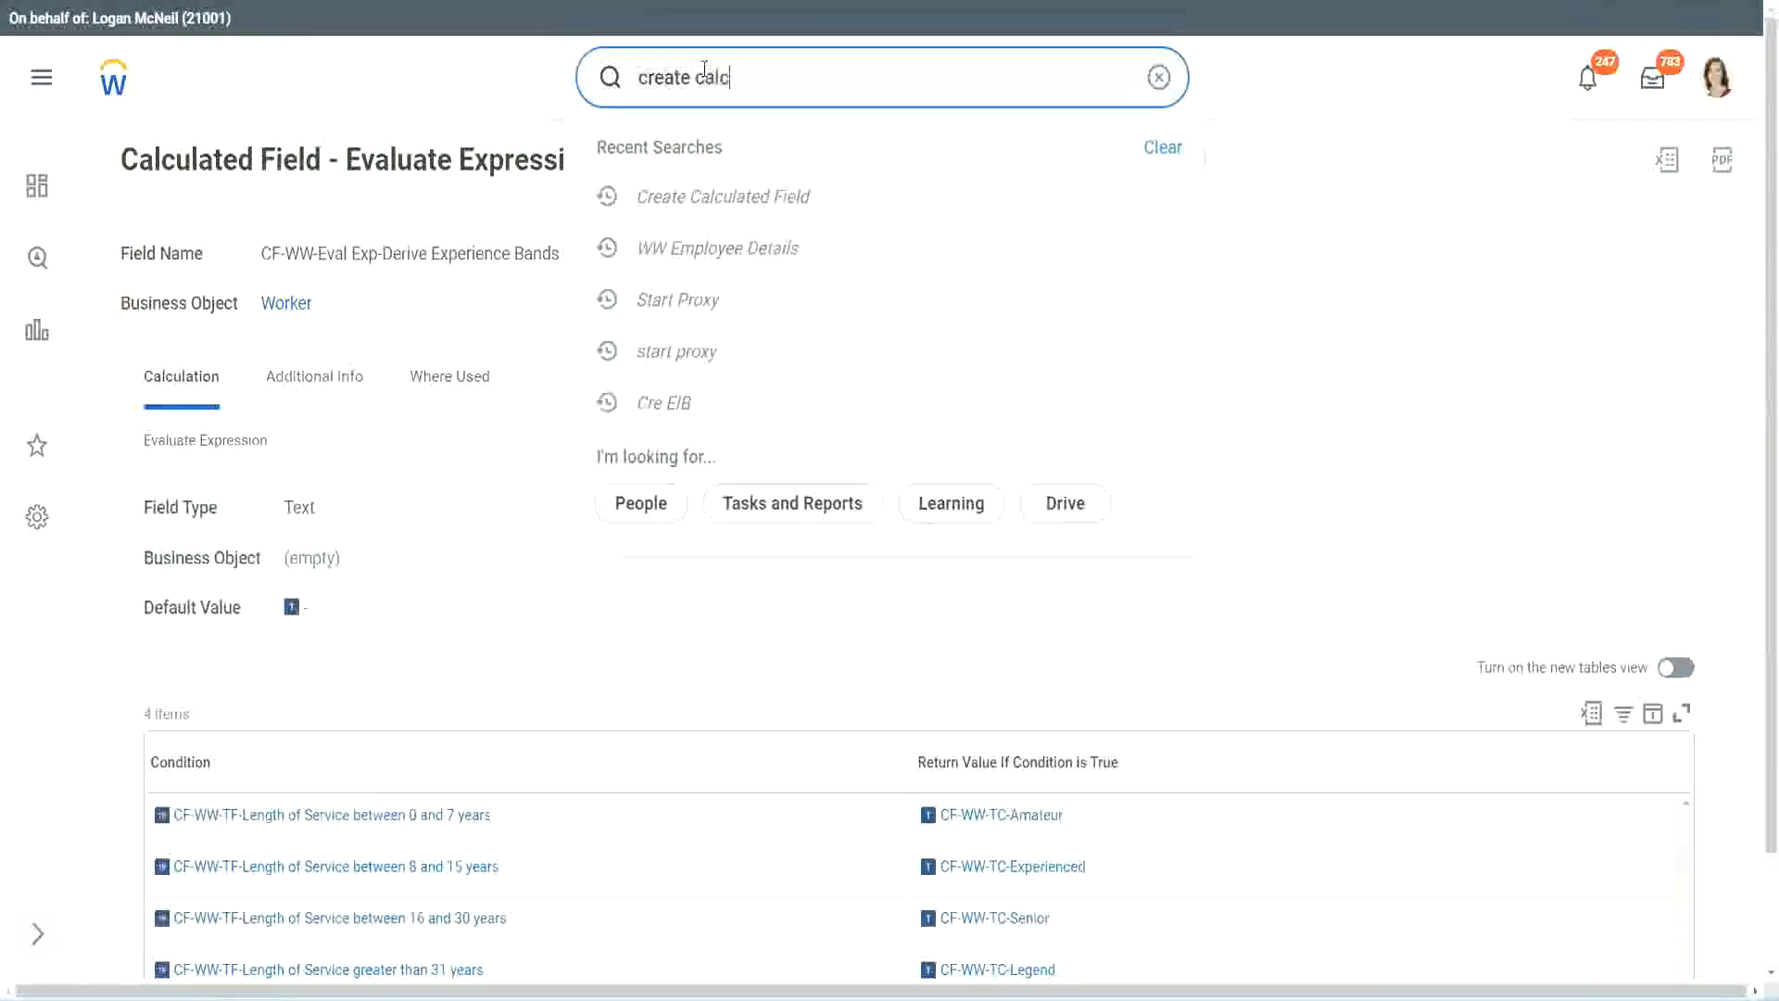
pyautogui.write(' field')
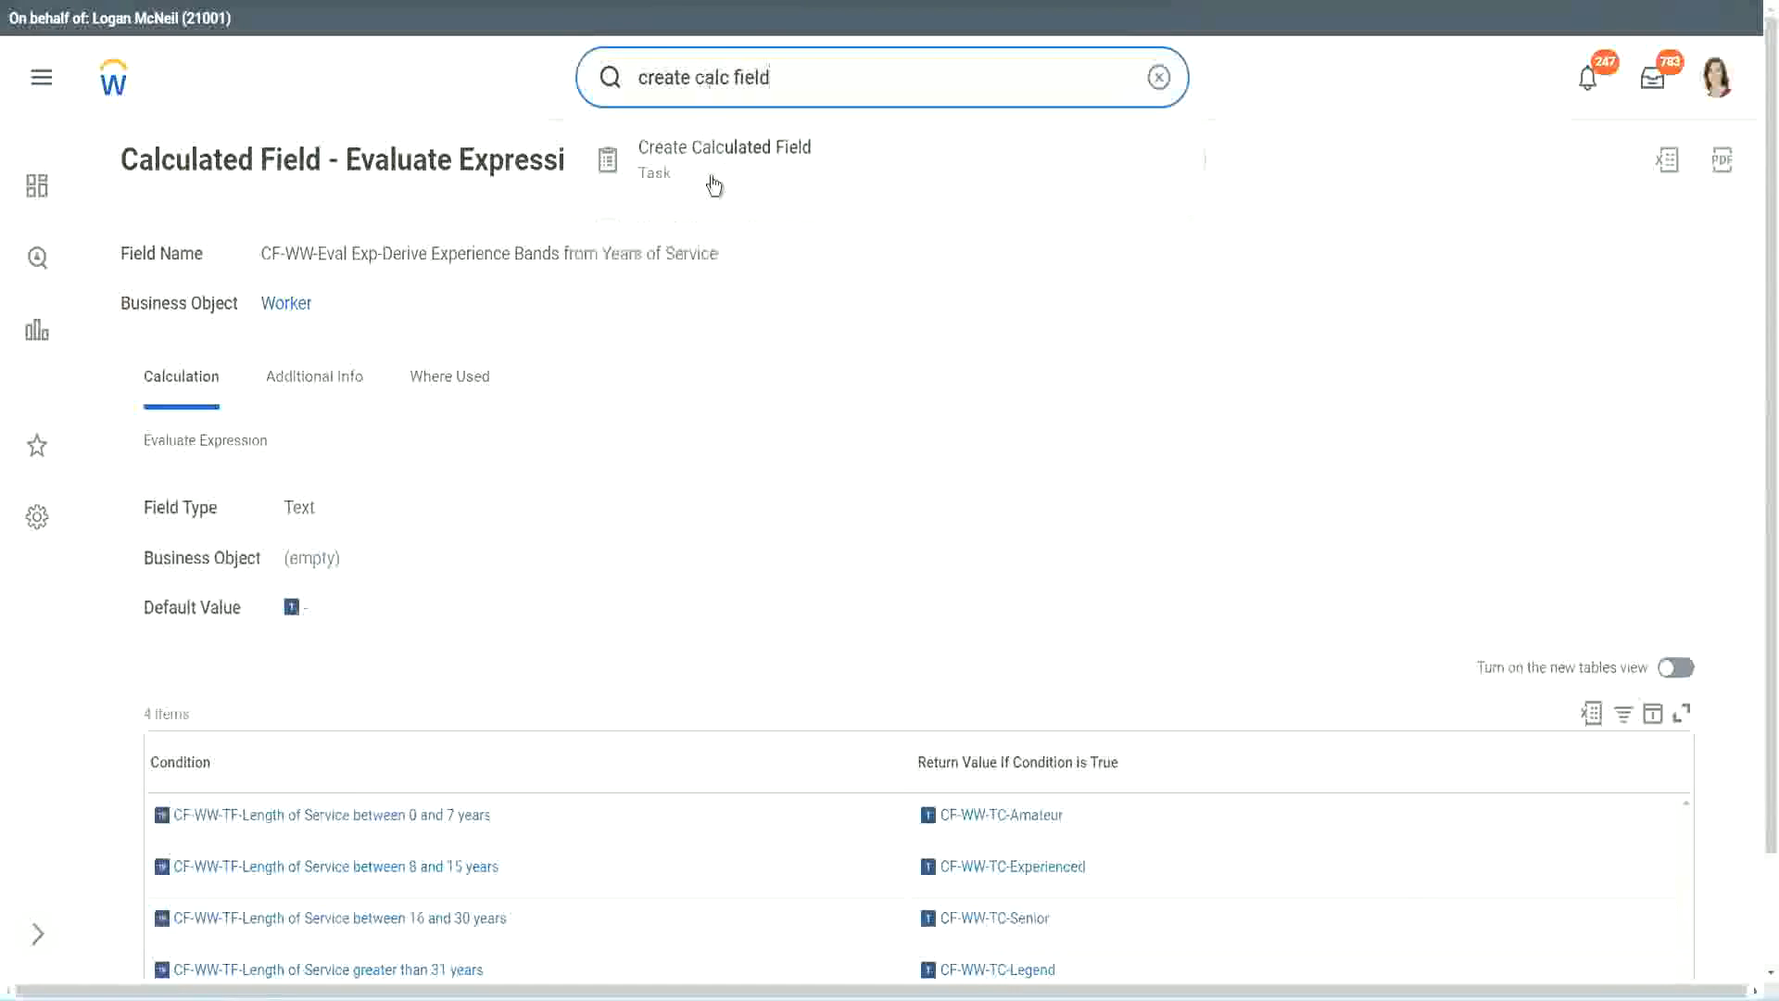
pyautogui.click(733, 165)
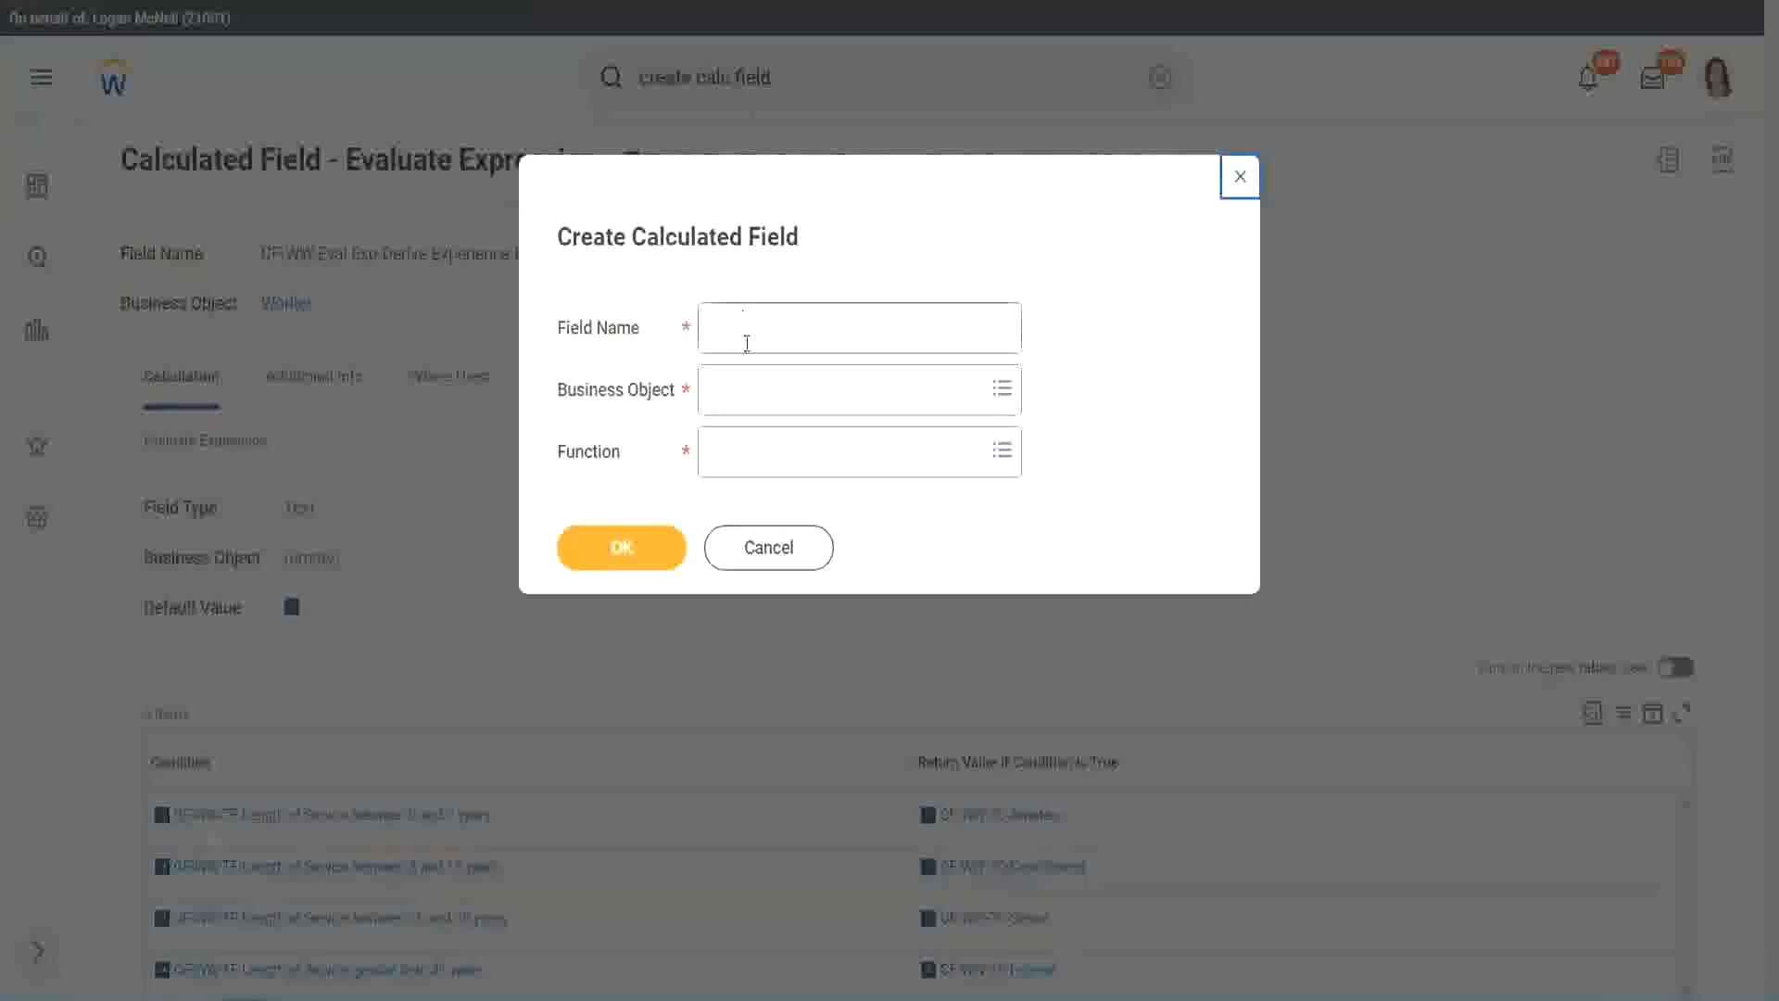
# Name the new calculated field "CF-WW-LRB-Identify Experience Bands from years of Service"
pyautogui.click(746, 334)
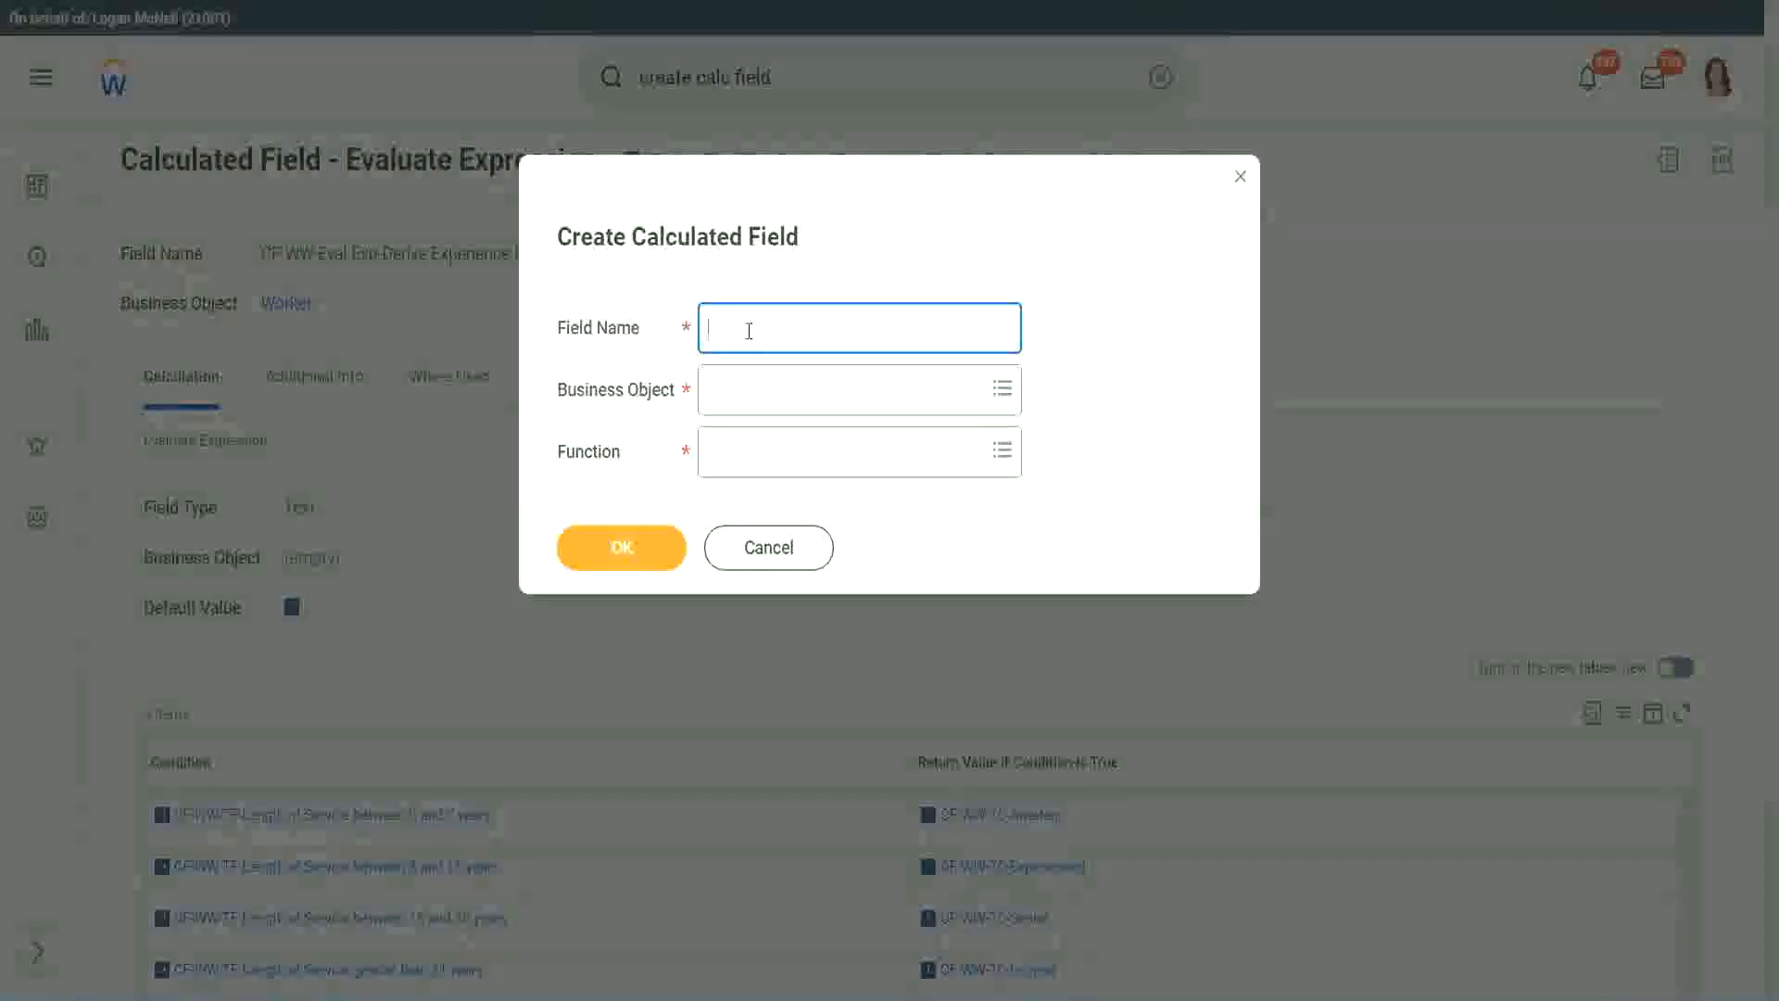
pyautogui.write('CF')
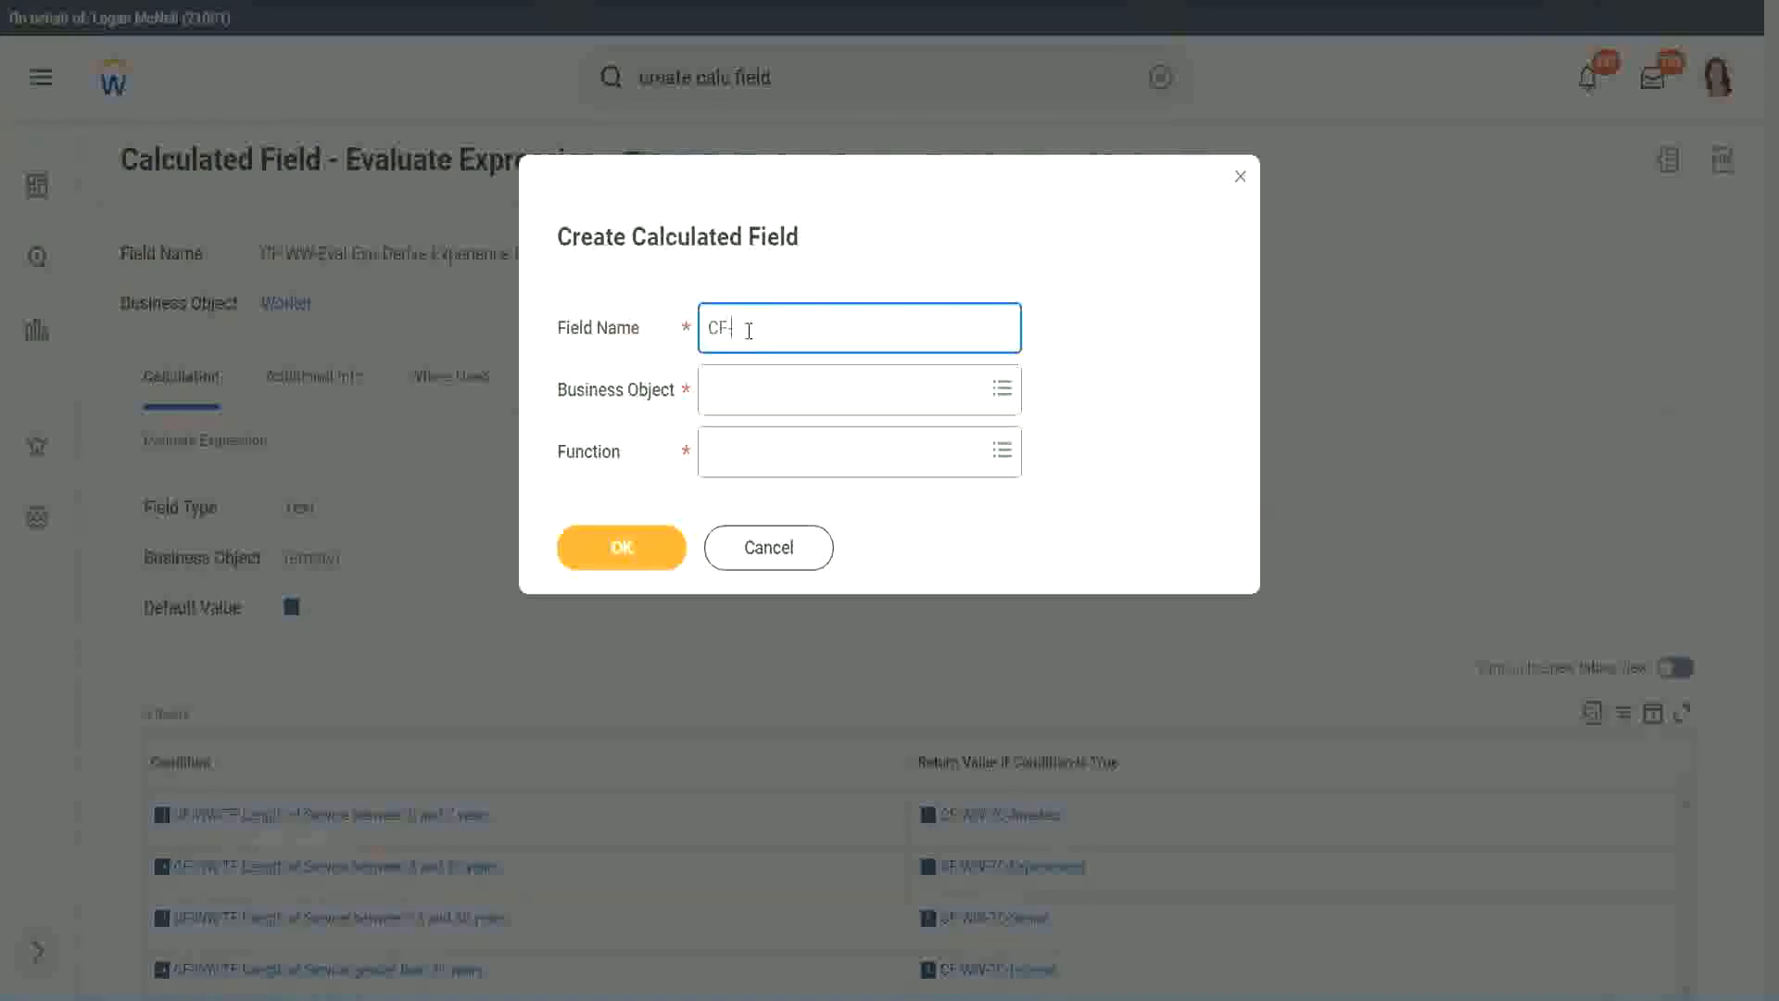
pyautogui.write('-')
pyautogui.write('WW-I')
pyautogui.write('RB')
pyautogui.write('-')
pyautogui.write('Ident')
pyautogui.write('ify Exe')
pyautogui.press('BackSpace')
pyautogui.write('perience')
pyautogui.press('BackSpace')
pyautogui.press('BackSpace')
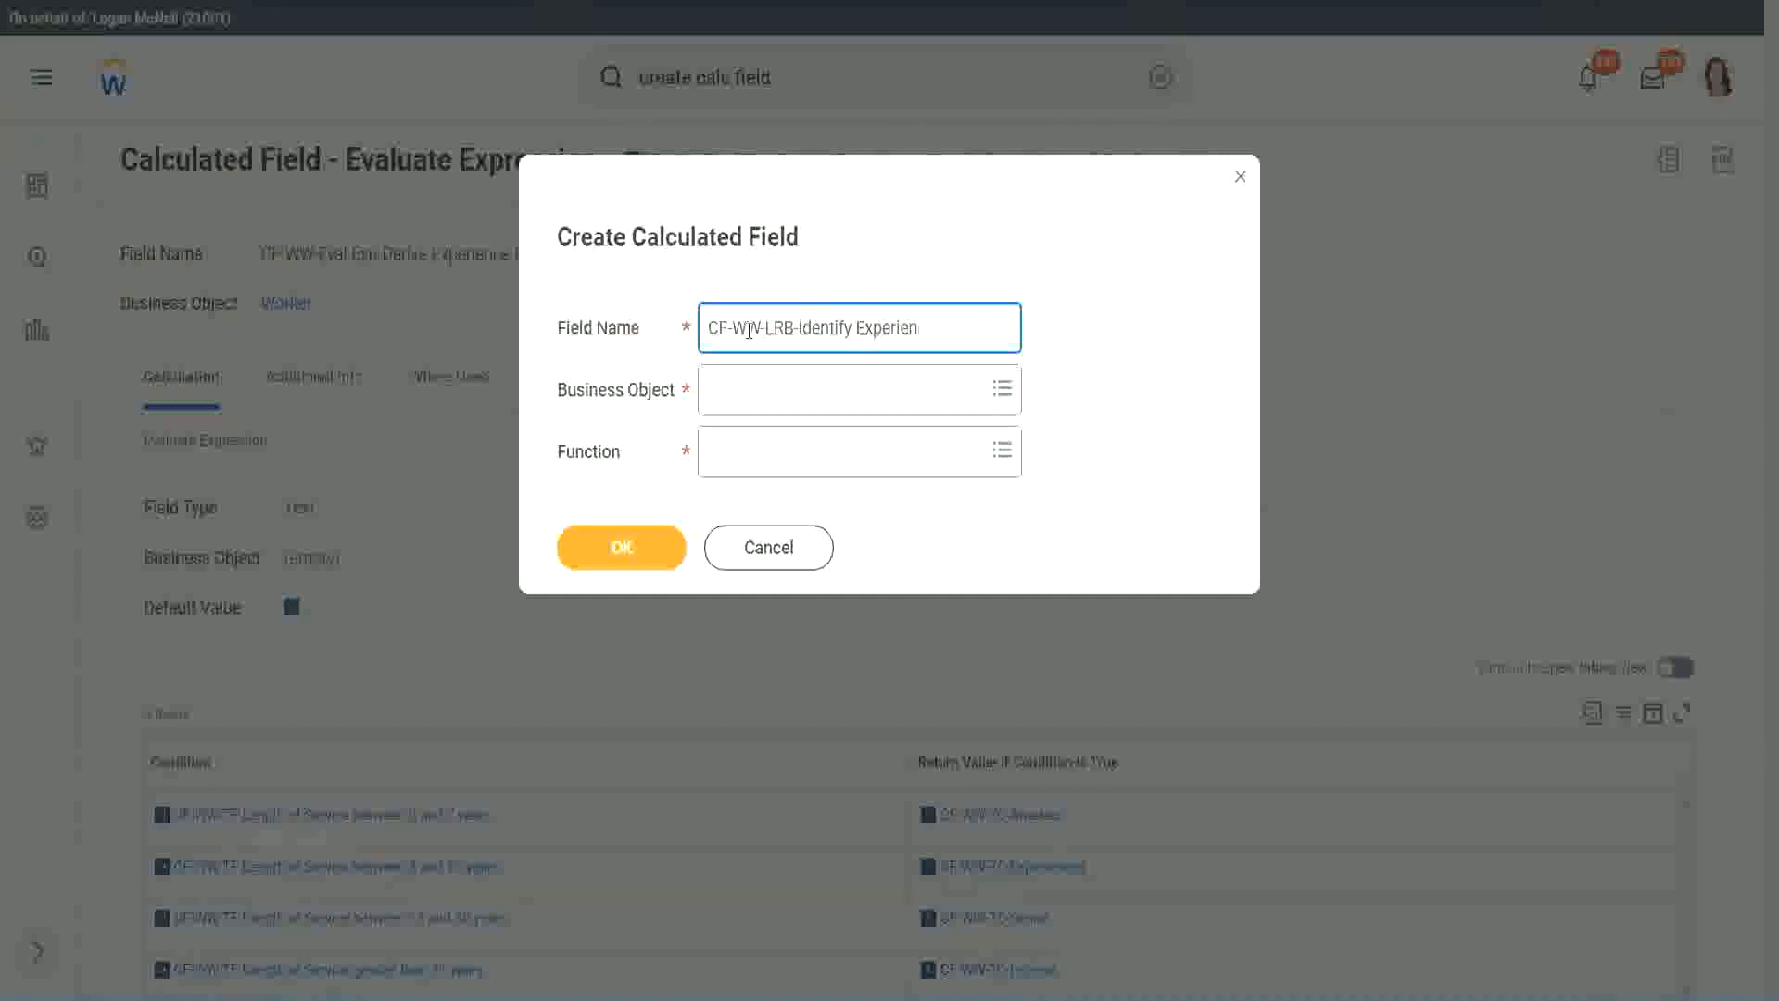
pyautogui.write('ce Bands from years of Service')
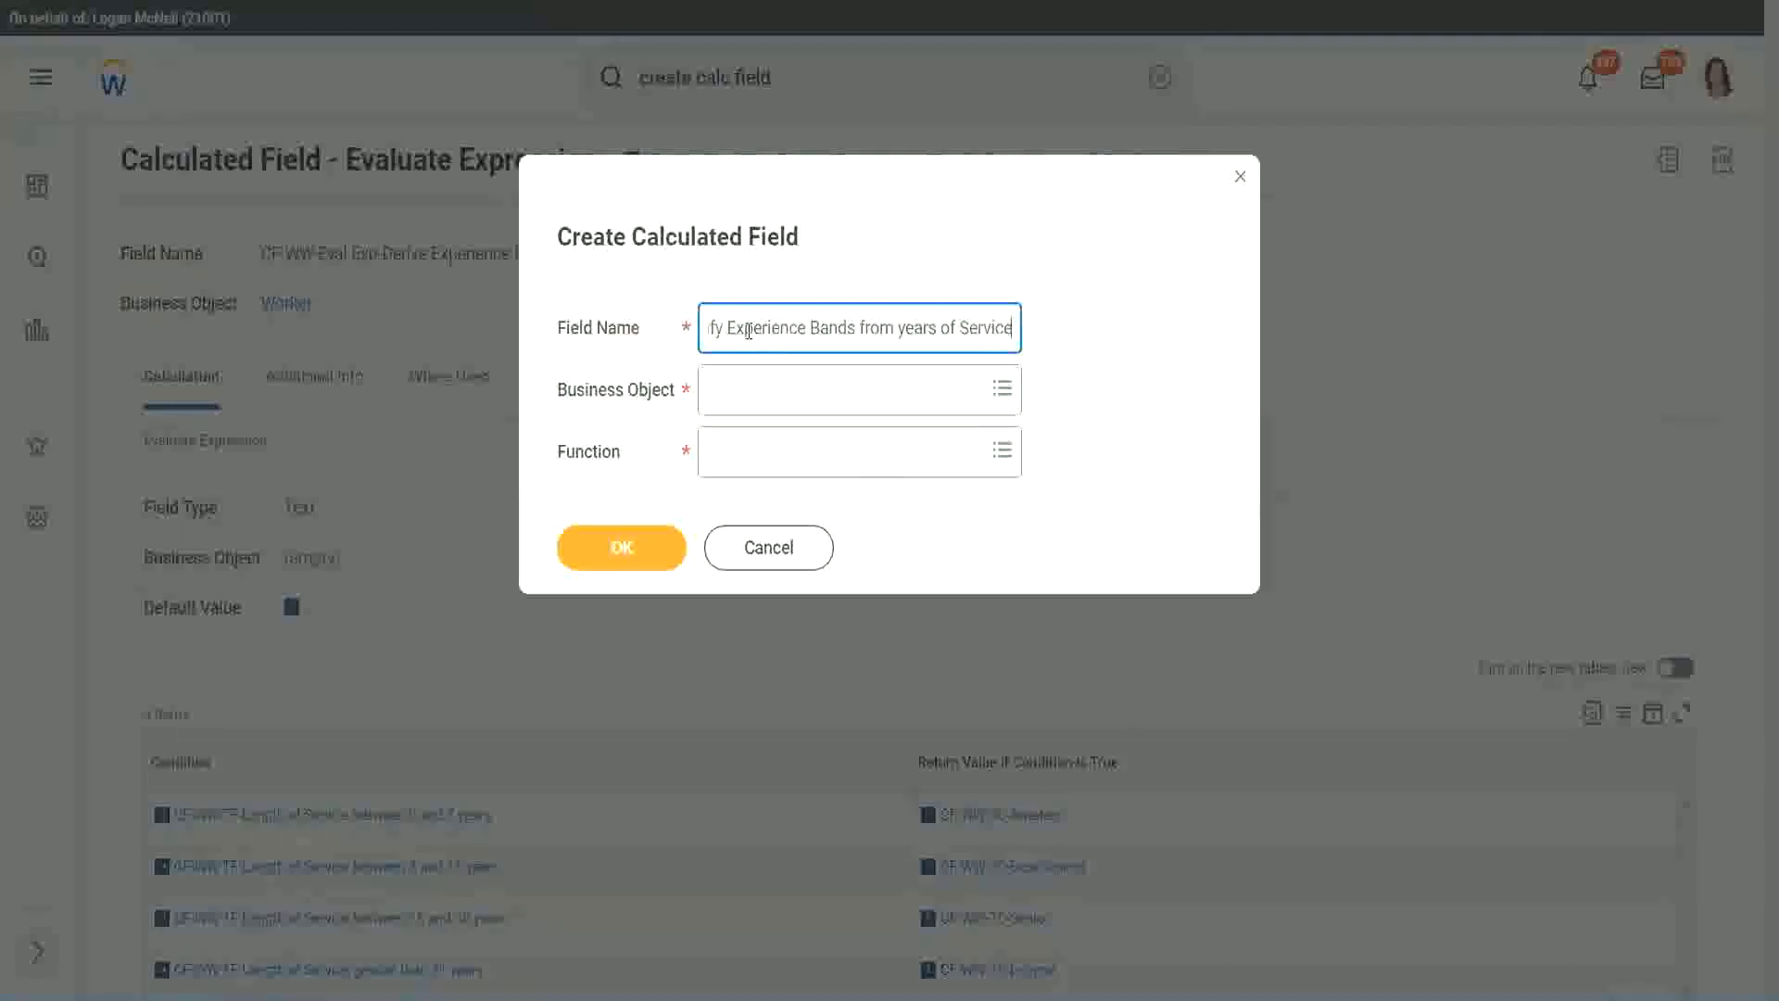
# Set the business object to Worker and the function to Lookup Range Band, and continue to the field's definition
pyautogui.press('Tab')
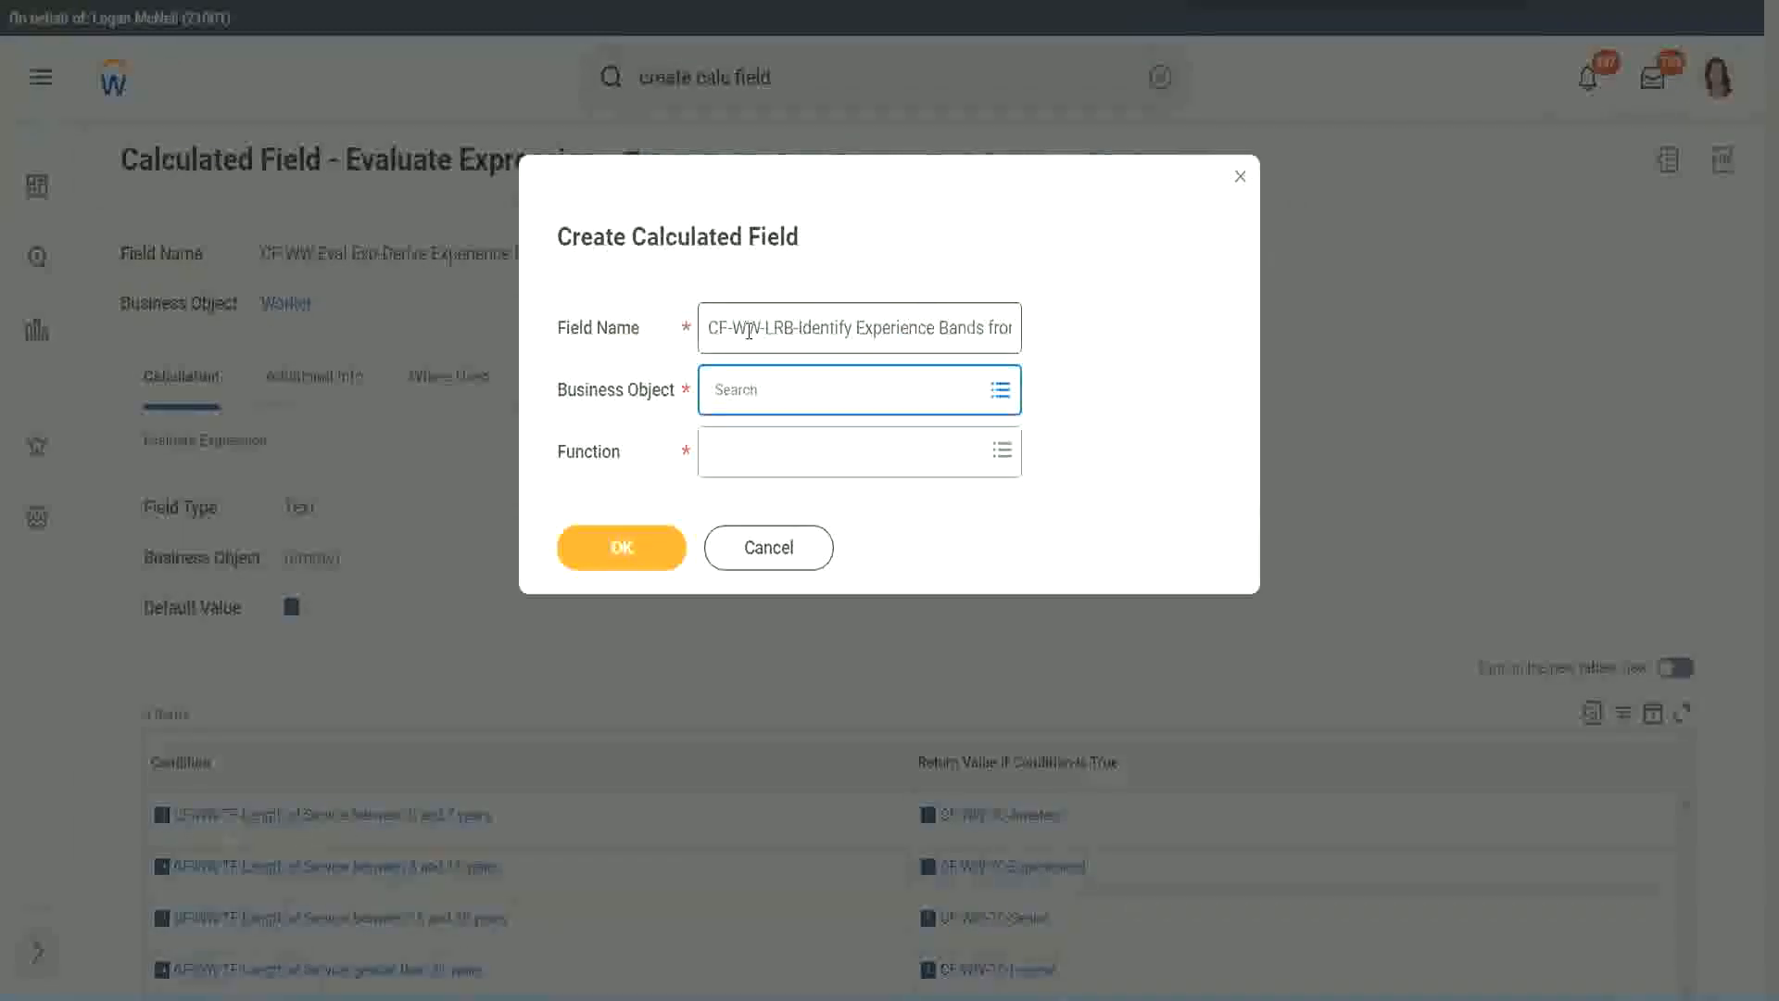
pyautogui.write('worker')
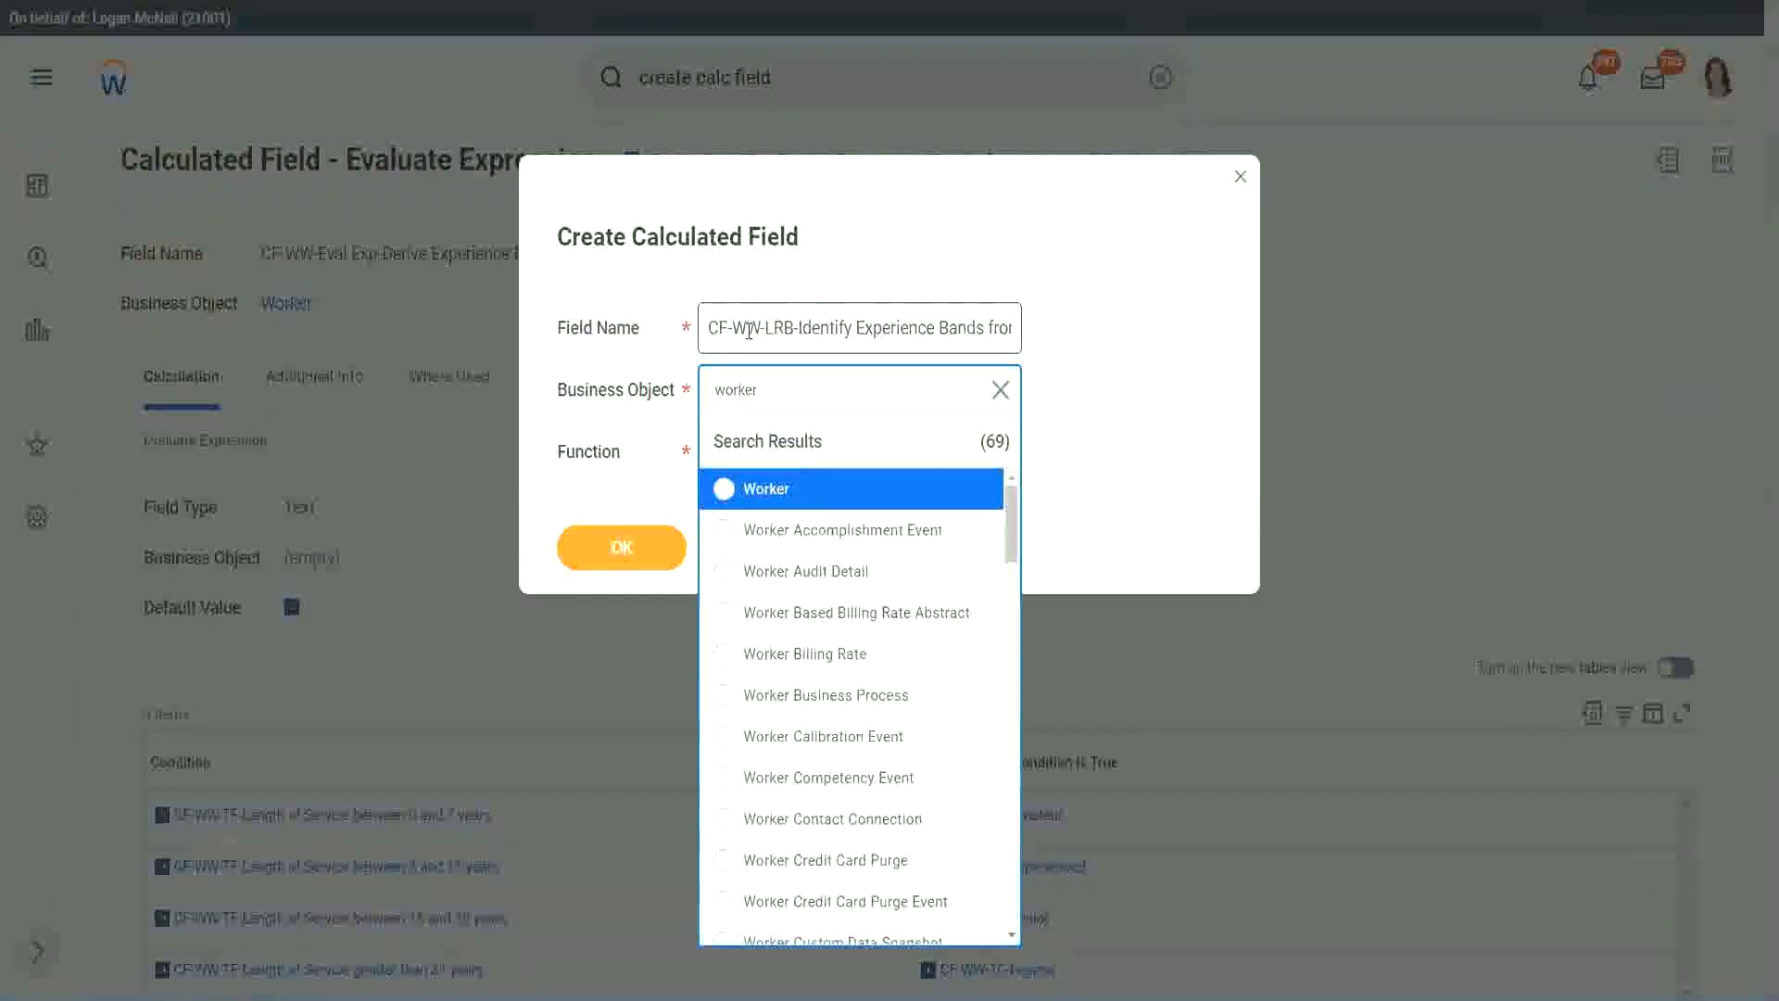
pyautogui.press('Return')
pyautogui.write('lrb')
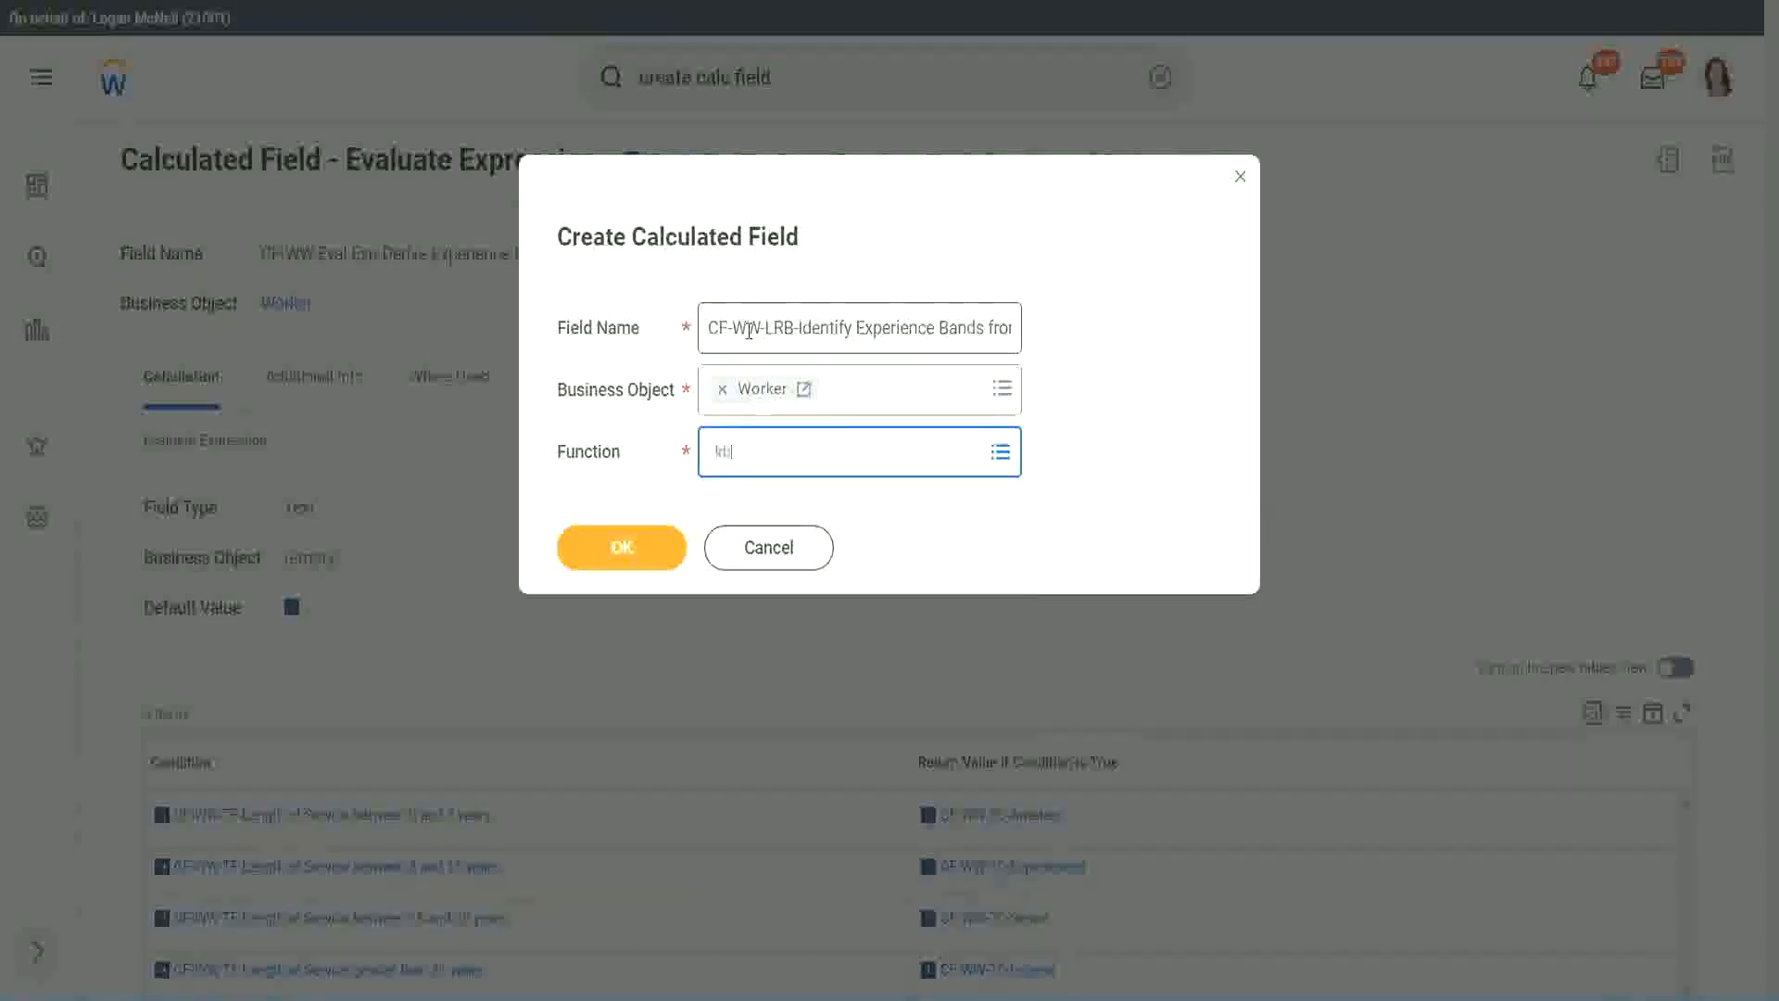
pyautogui.press('Return')
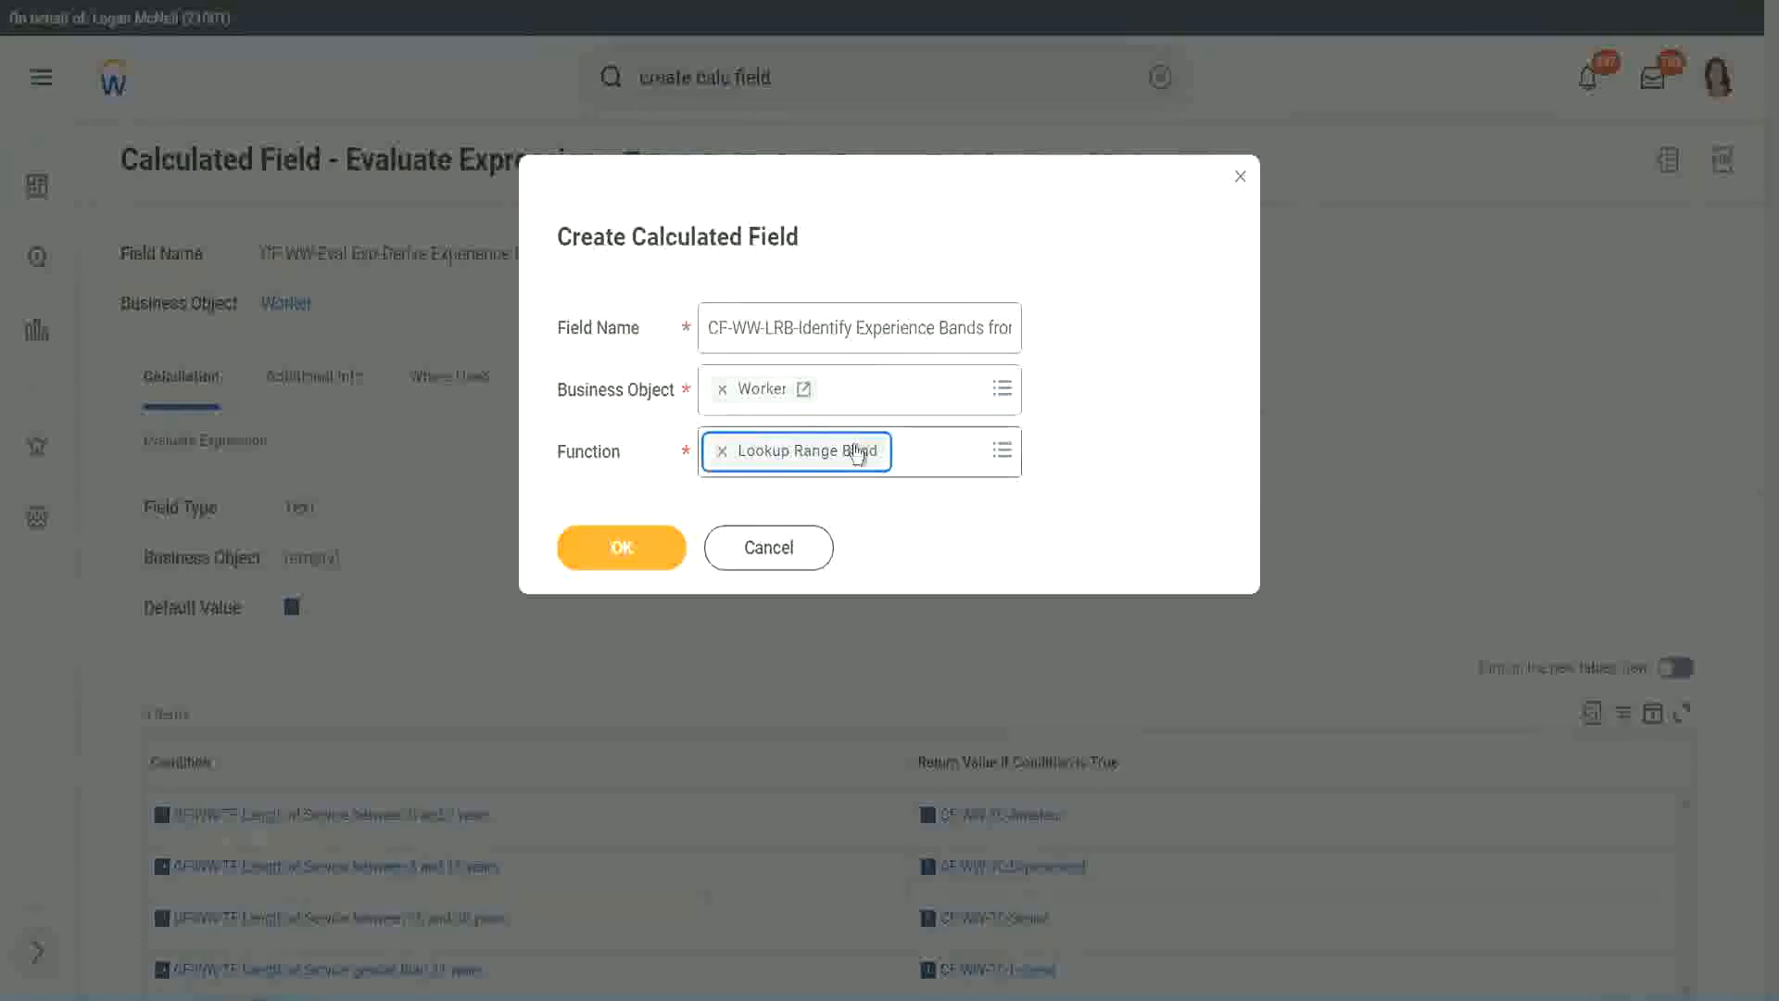
pyautogui.click(638, 549)
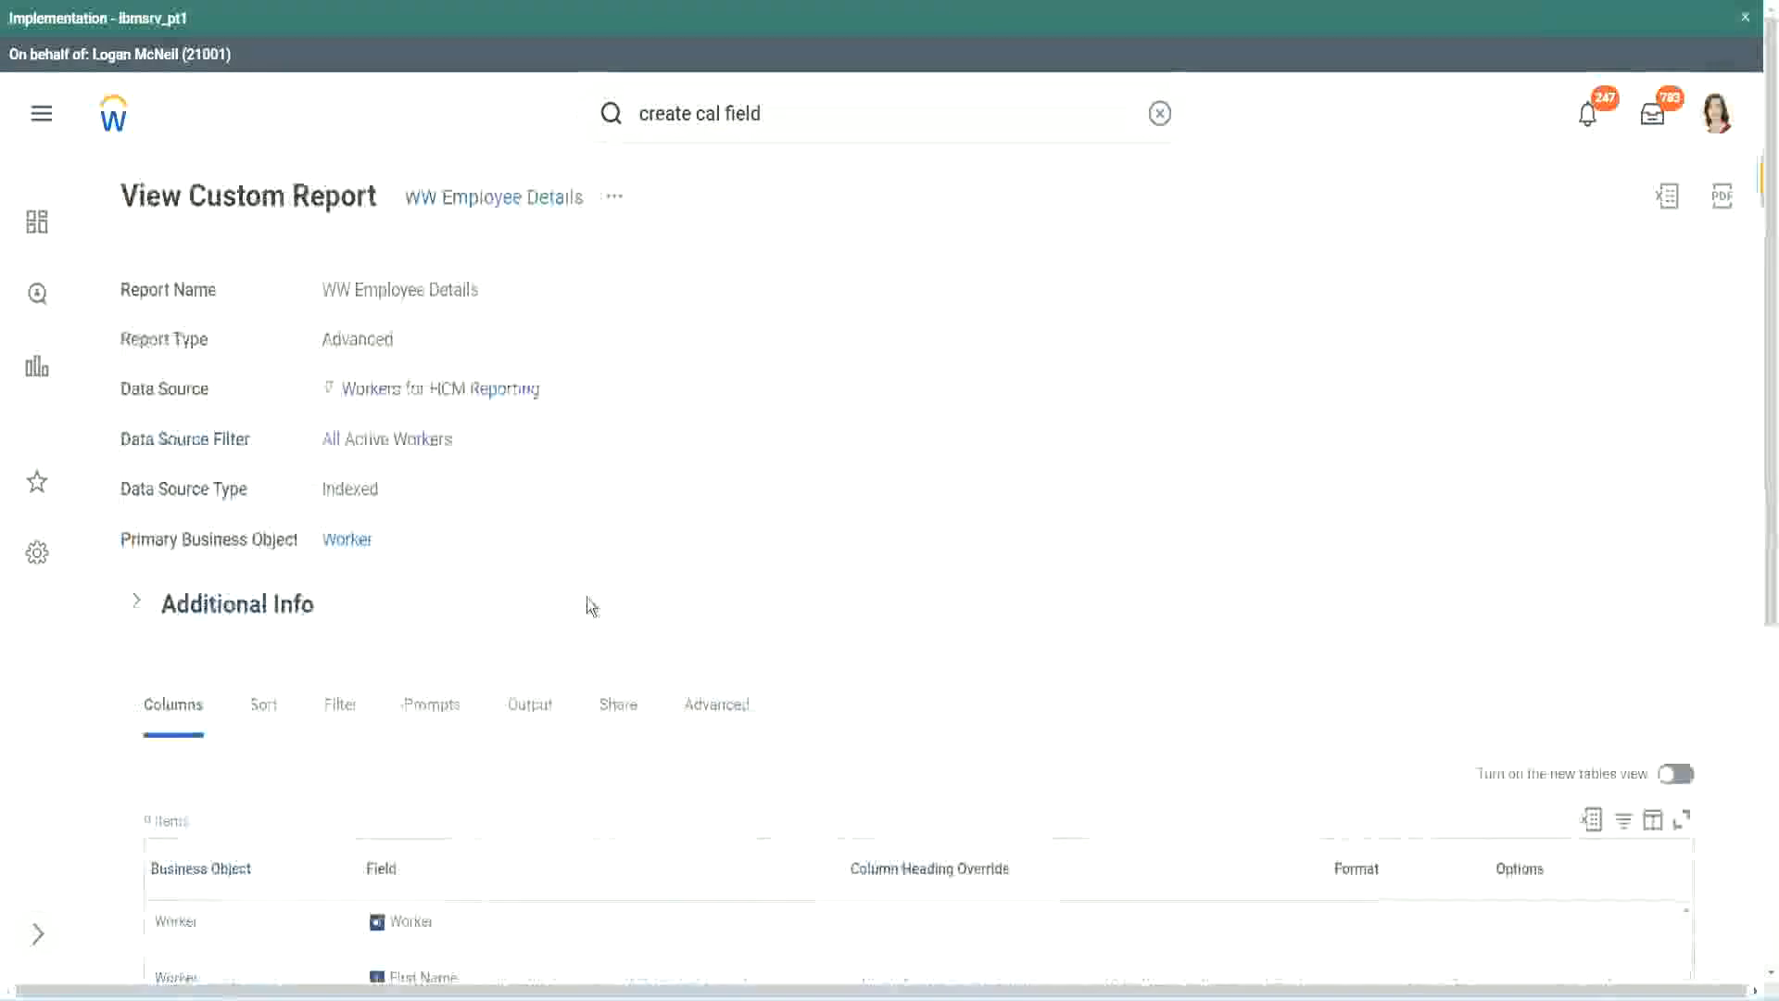
# Copy "CF-WW-Convert Text To Number-Number of Years from Length of Service" from the WW Employee Details report columns and set it as the Source Field
pyautogui.scroll(-5, 595, 604)
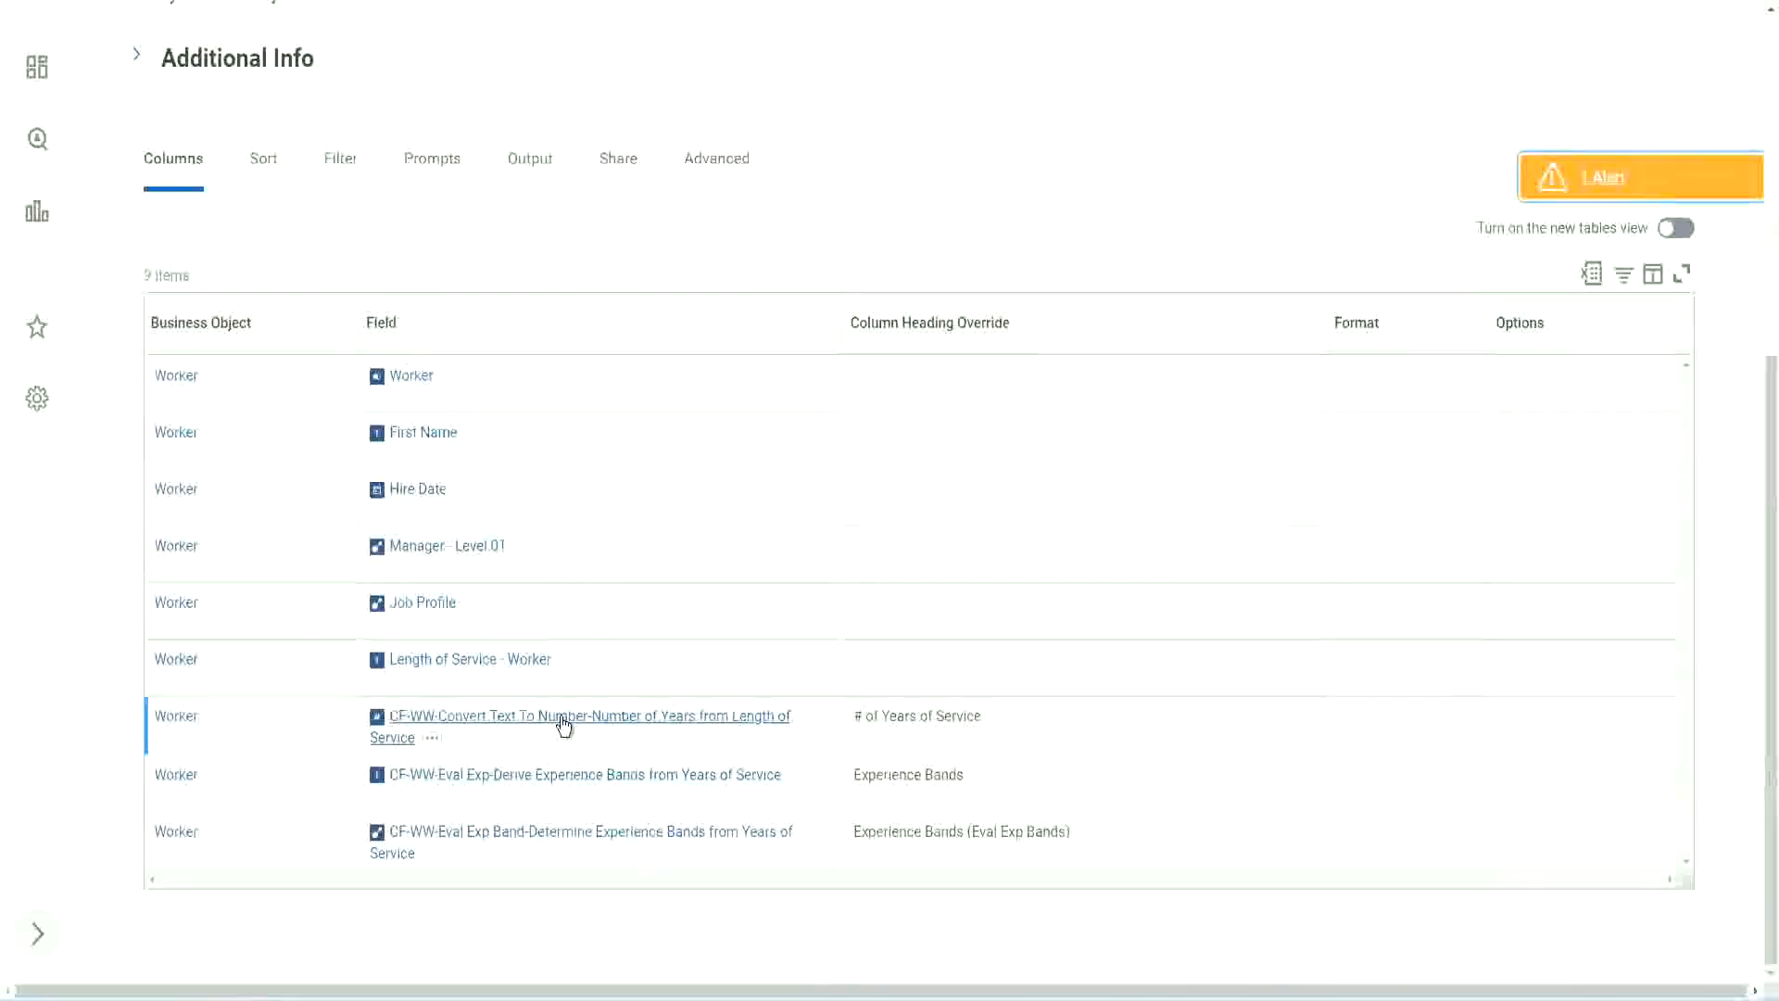
pyautogui.rightClick(561, 725)
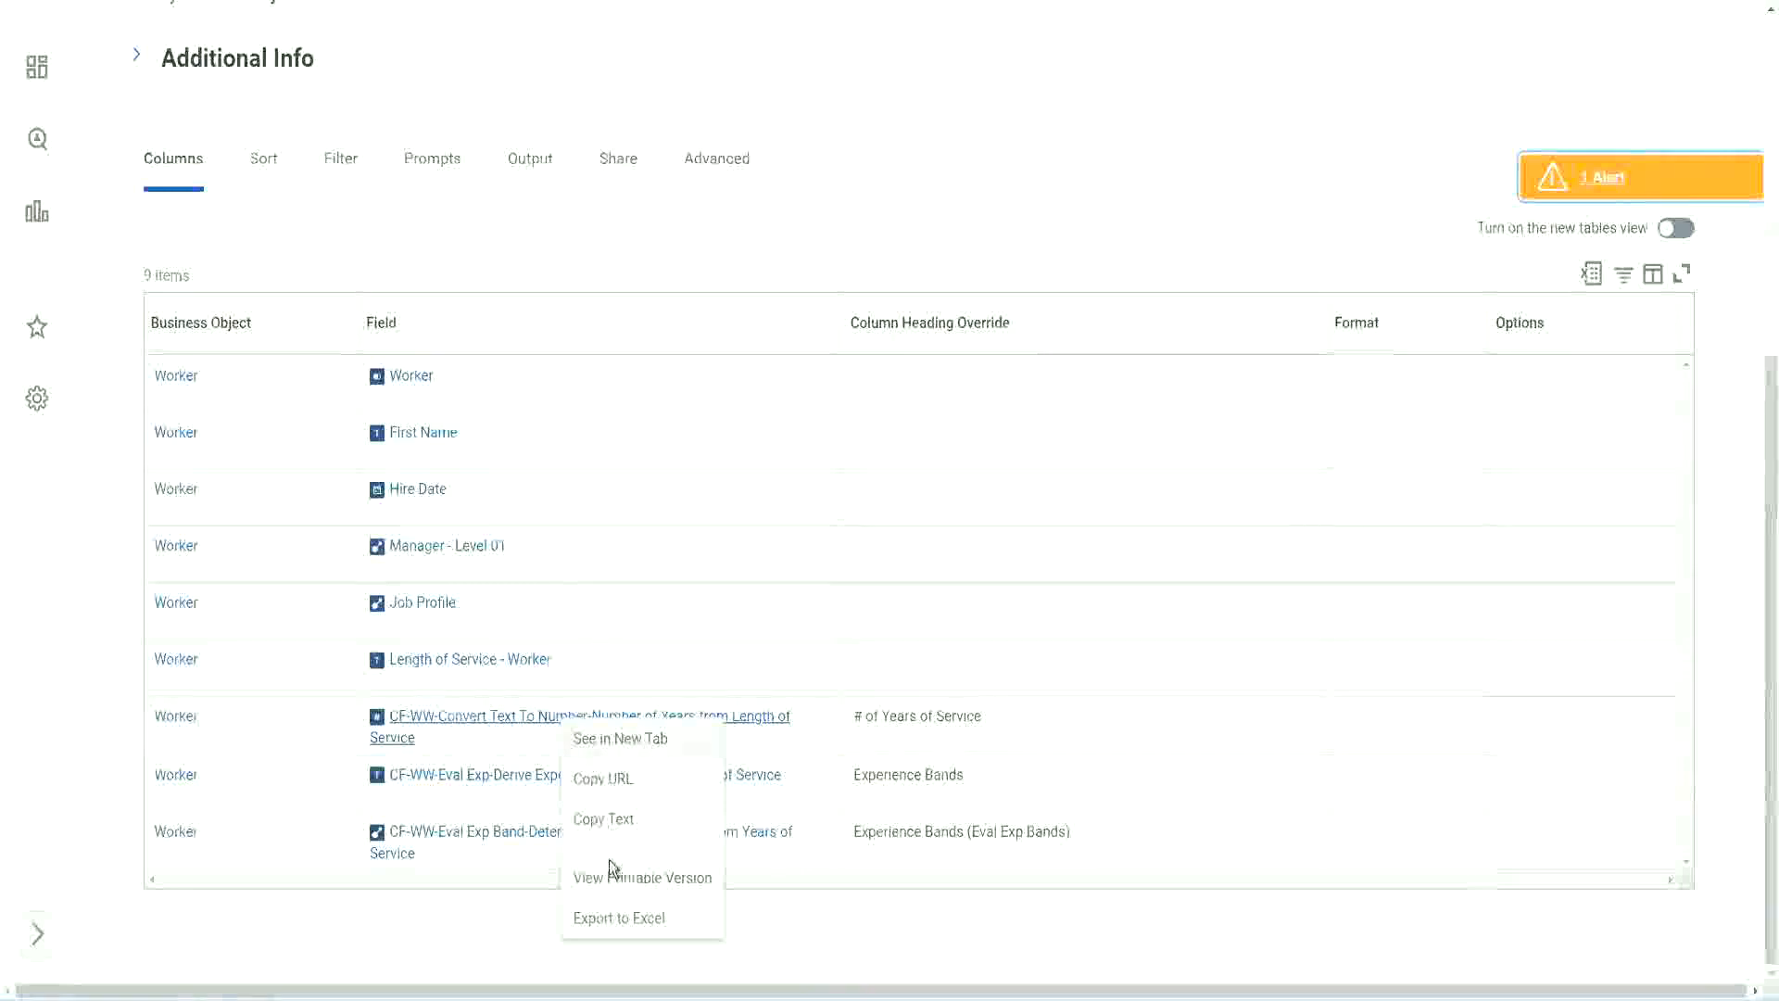
pyautogui.click(611, 820)
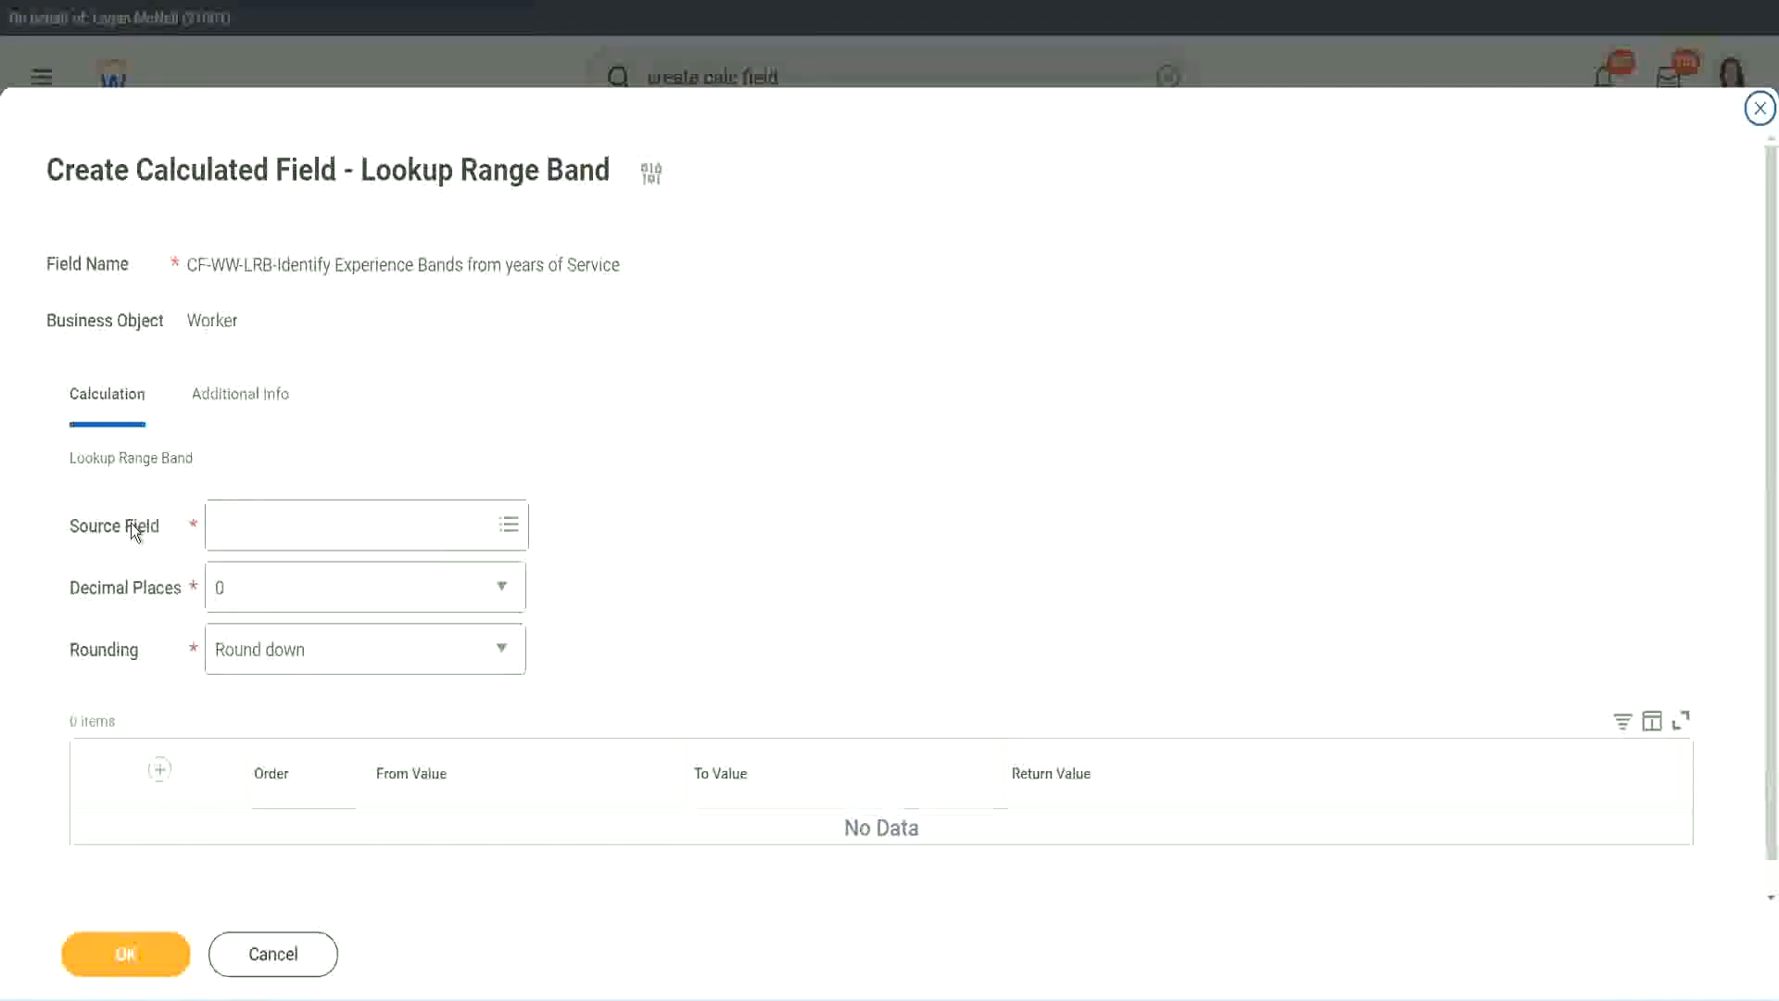
pyautogui.click(276, 522)
pyautogui.press('Return')
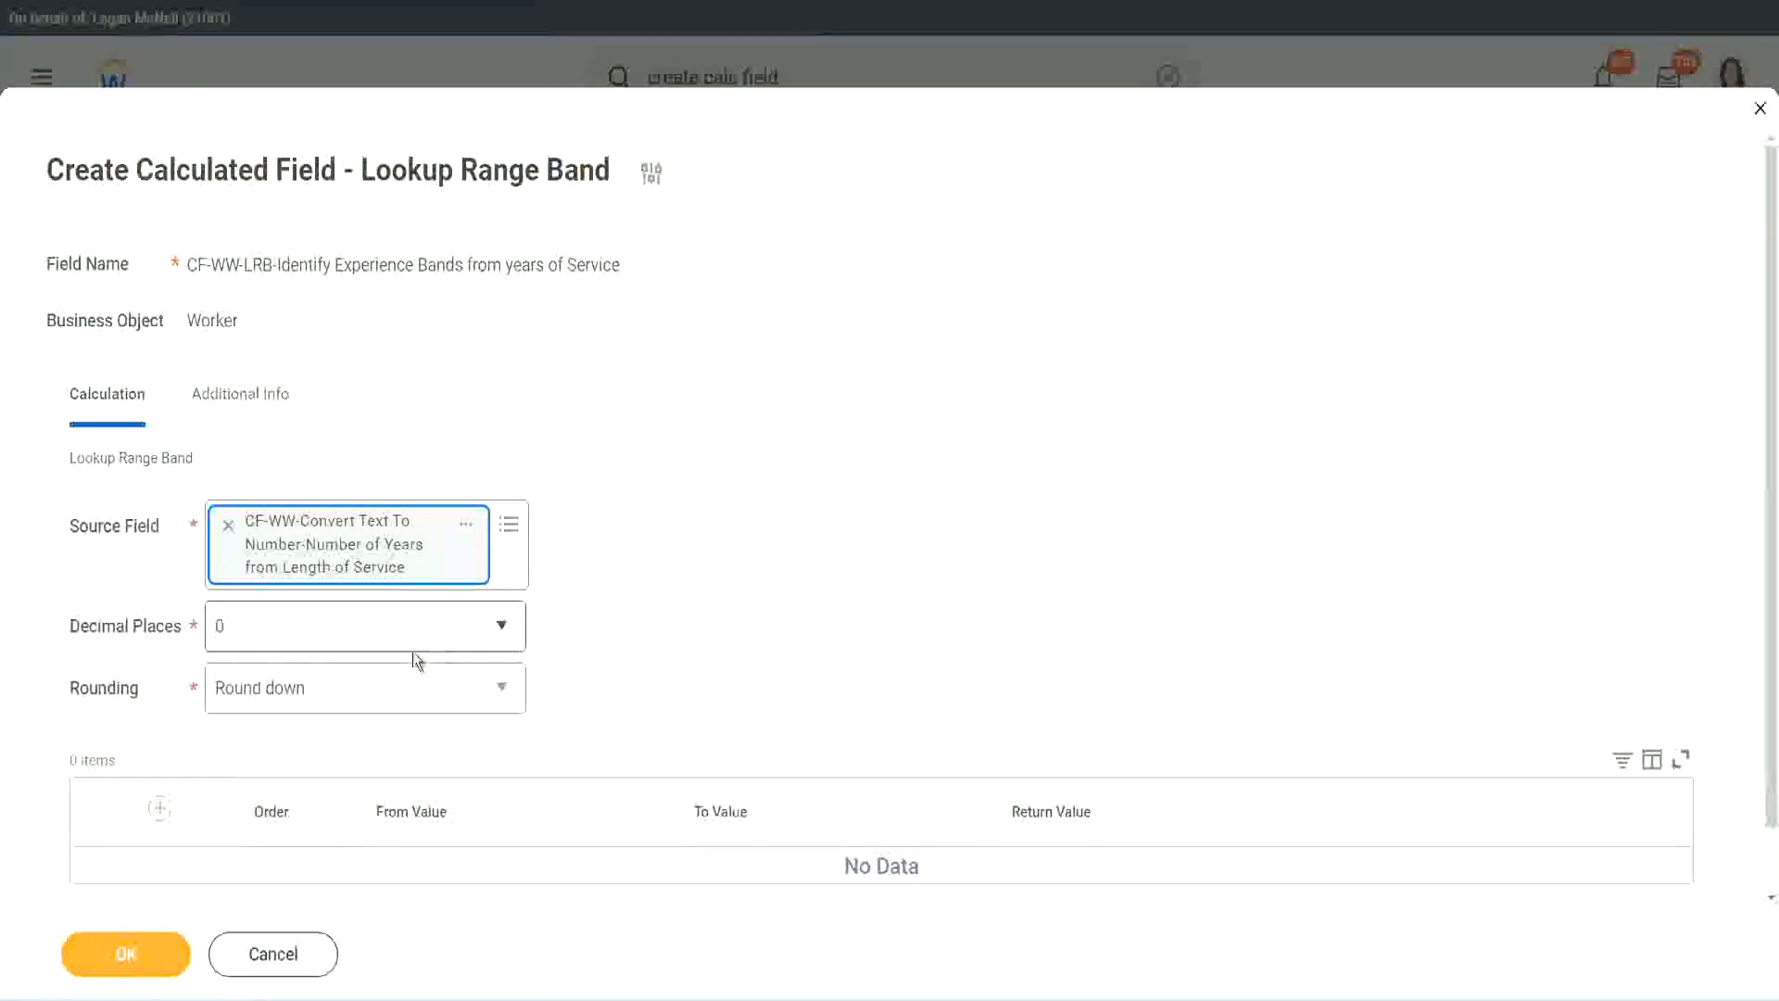
# Review the decimal places options, keeping 0, and set the rounding to Round
pyautogui.click(347, 637)
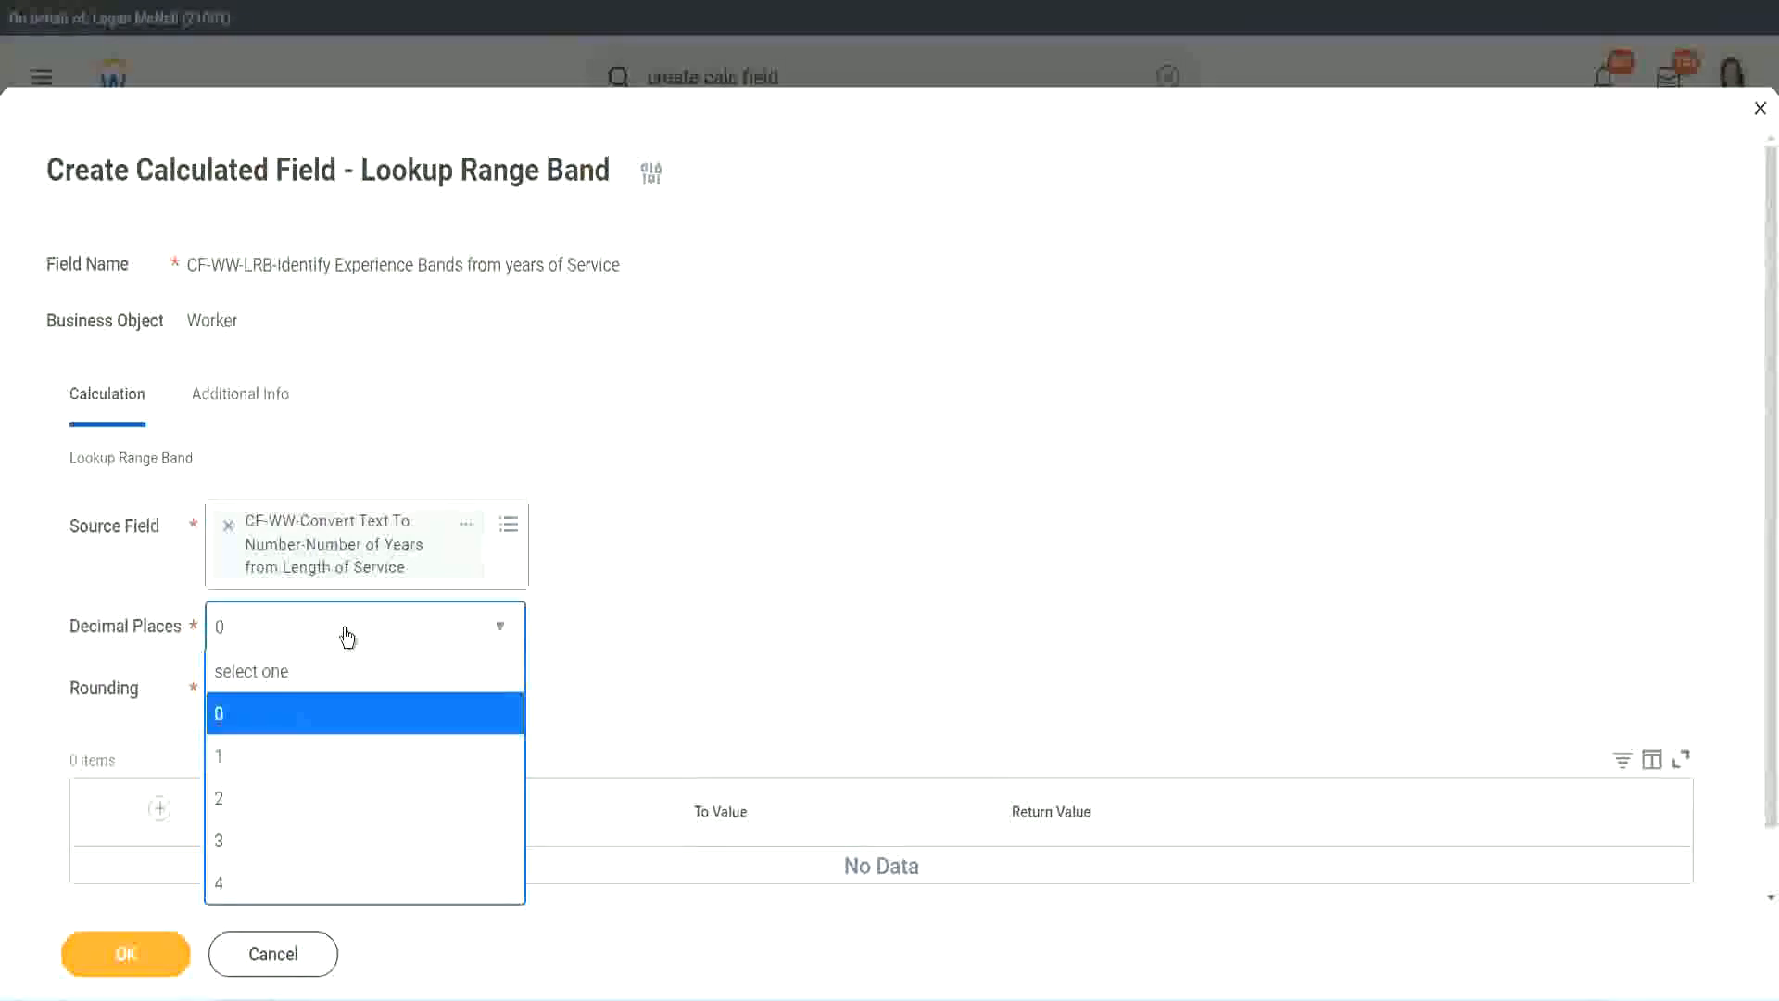
pyautogui.click(693, 610)
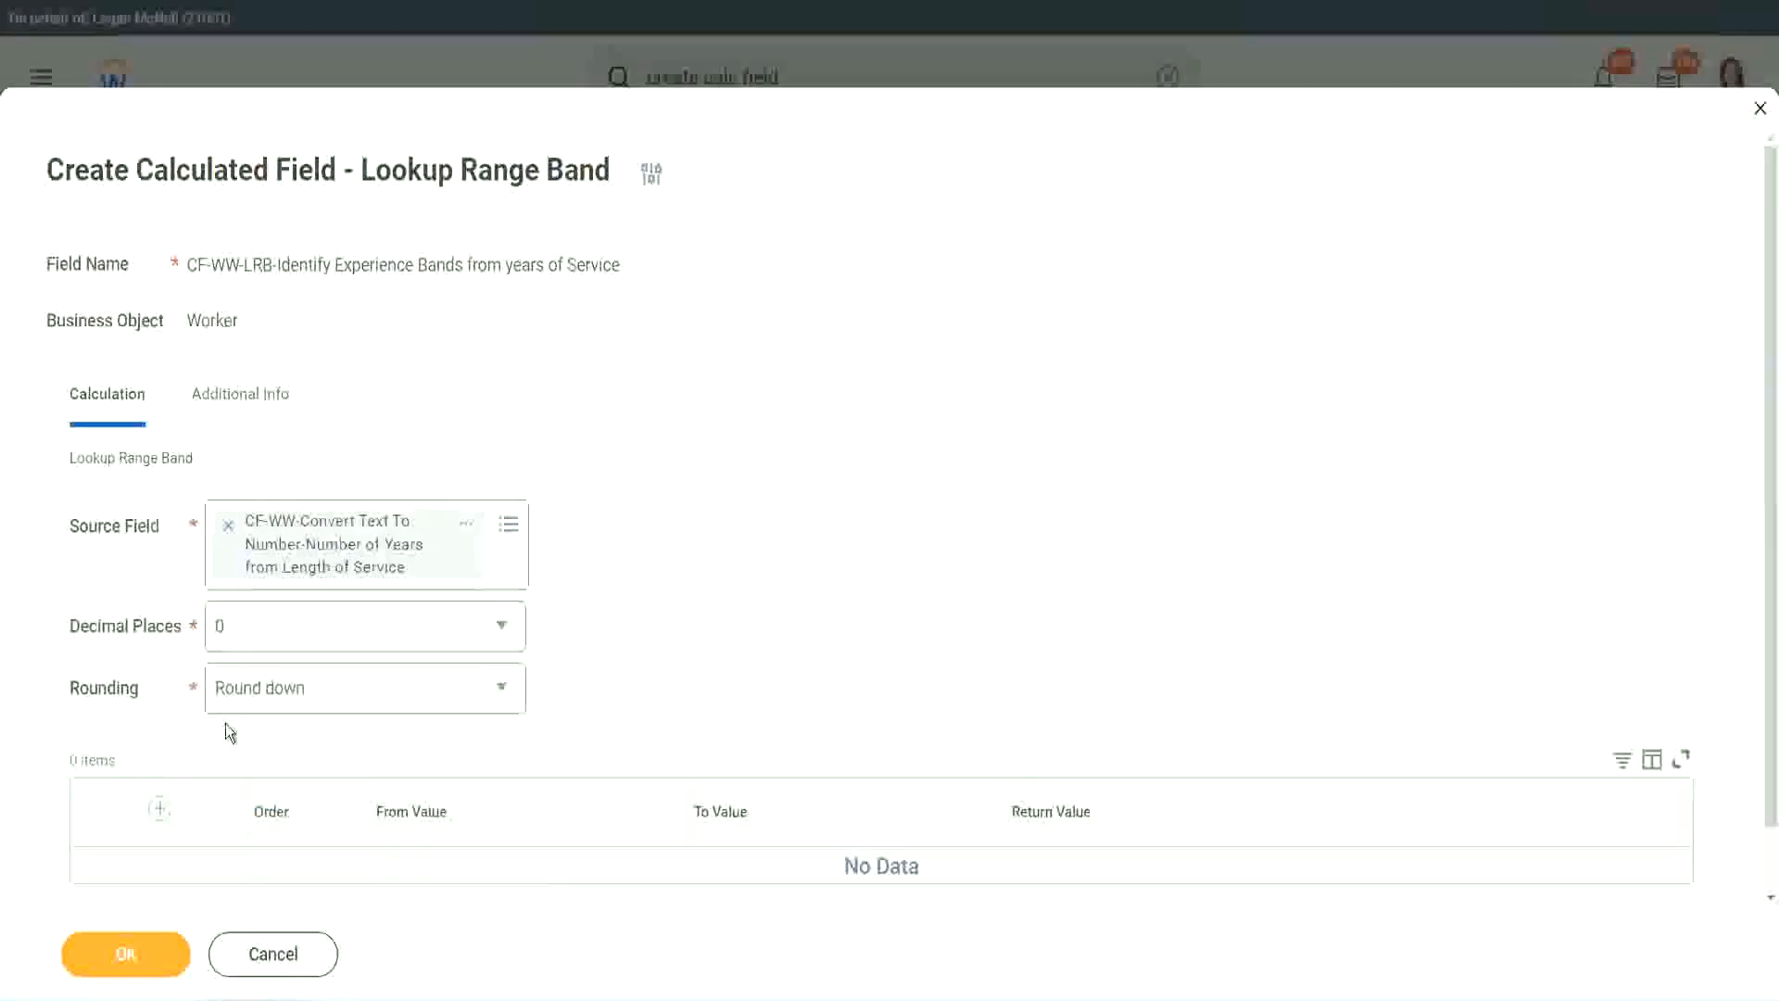
pyautogui.click(287, 695)
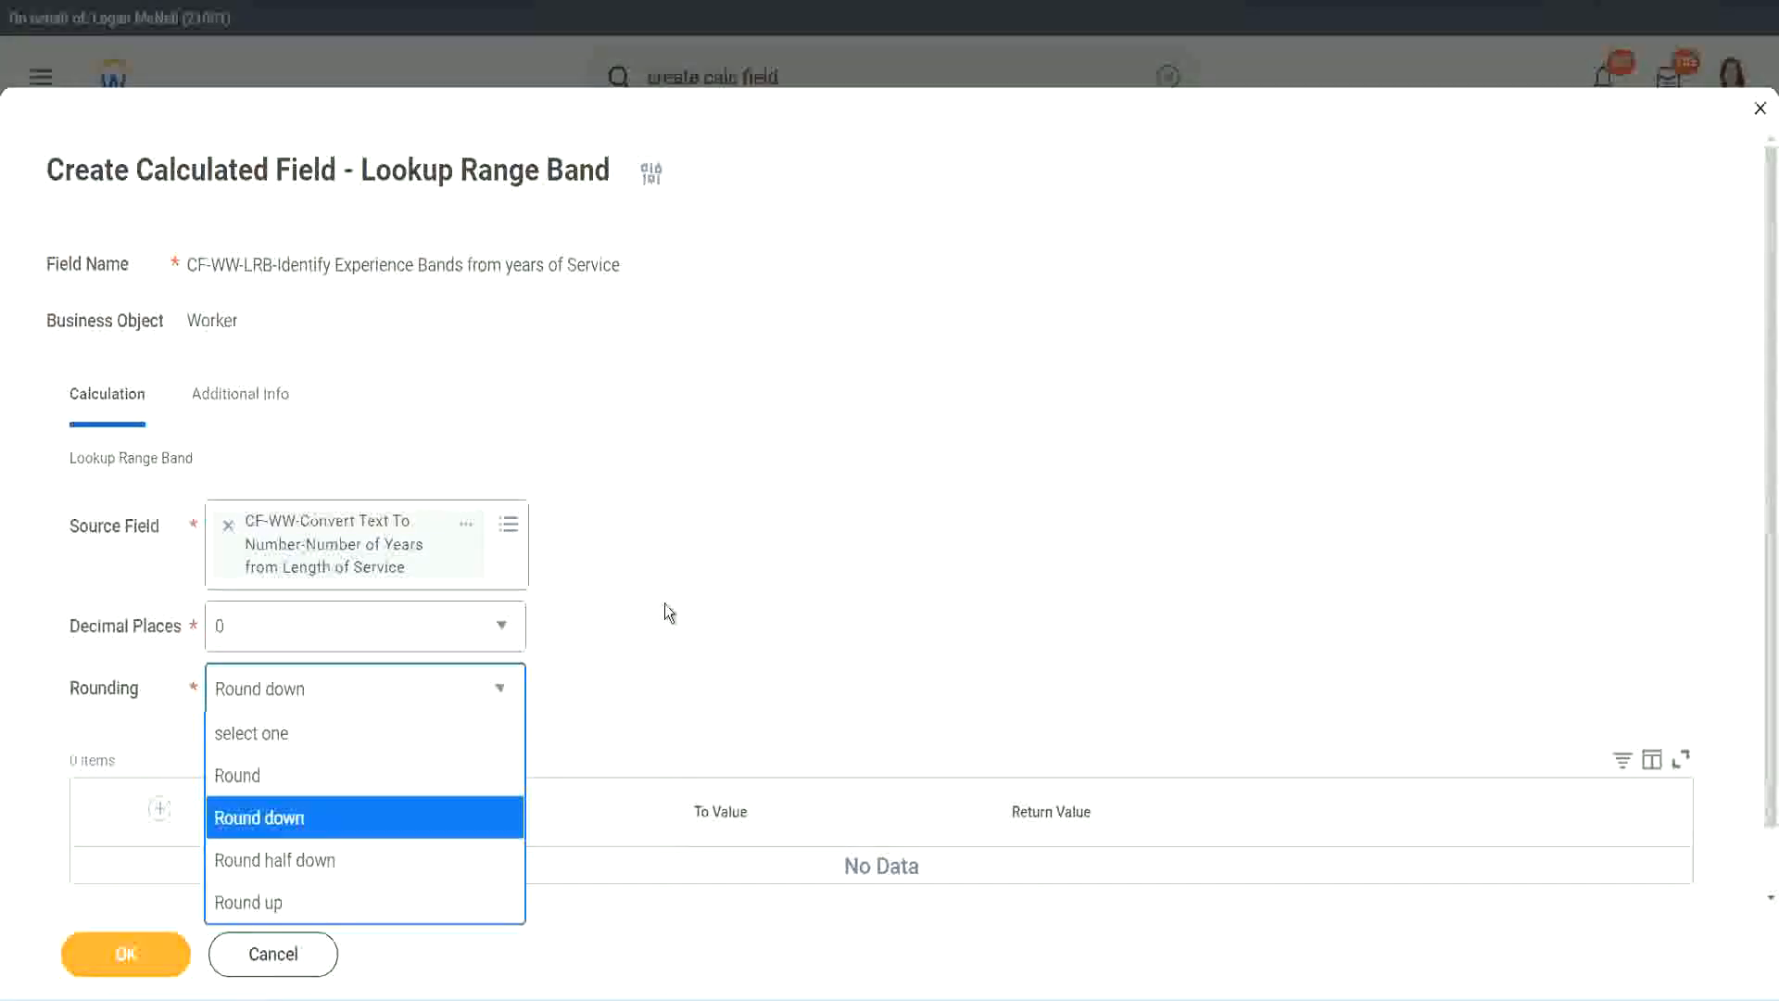
pyautogui.click(626, 684)
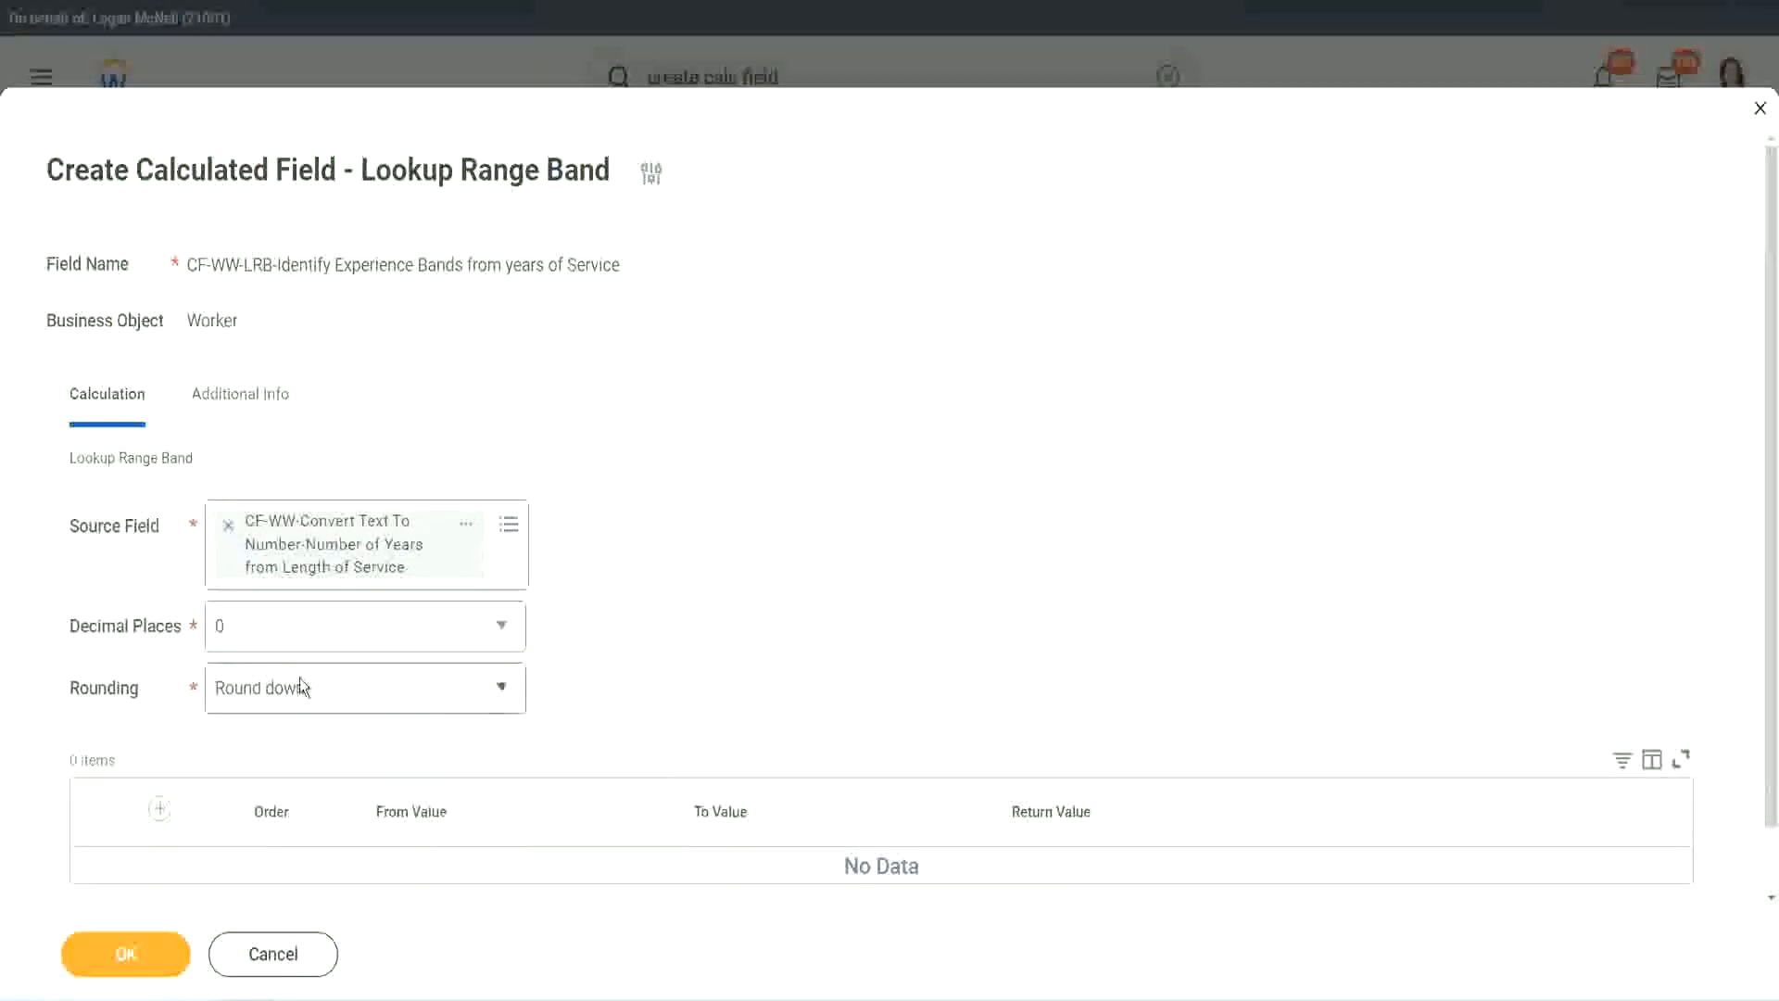
pyautogui.click(306, 700)
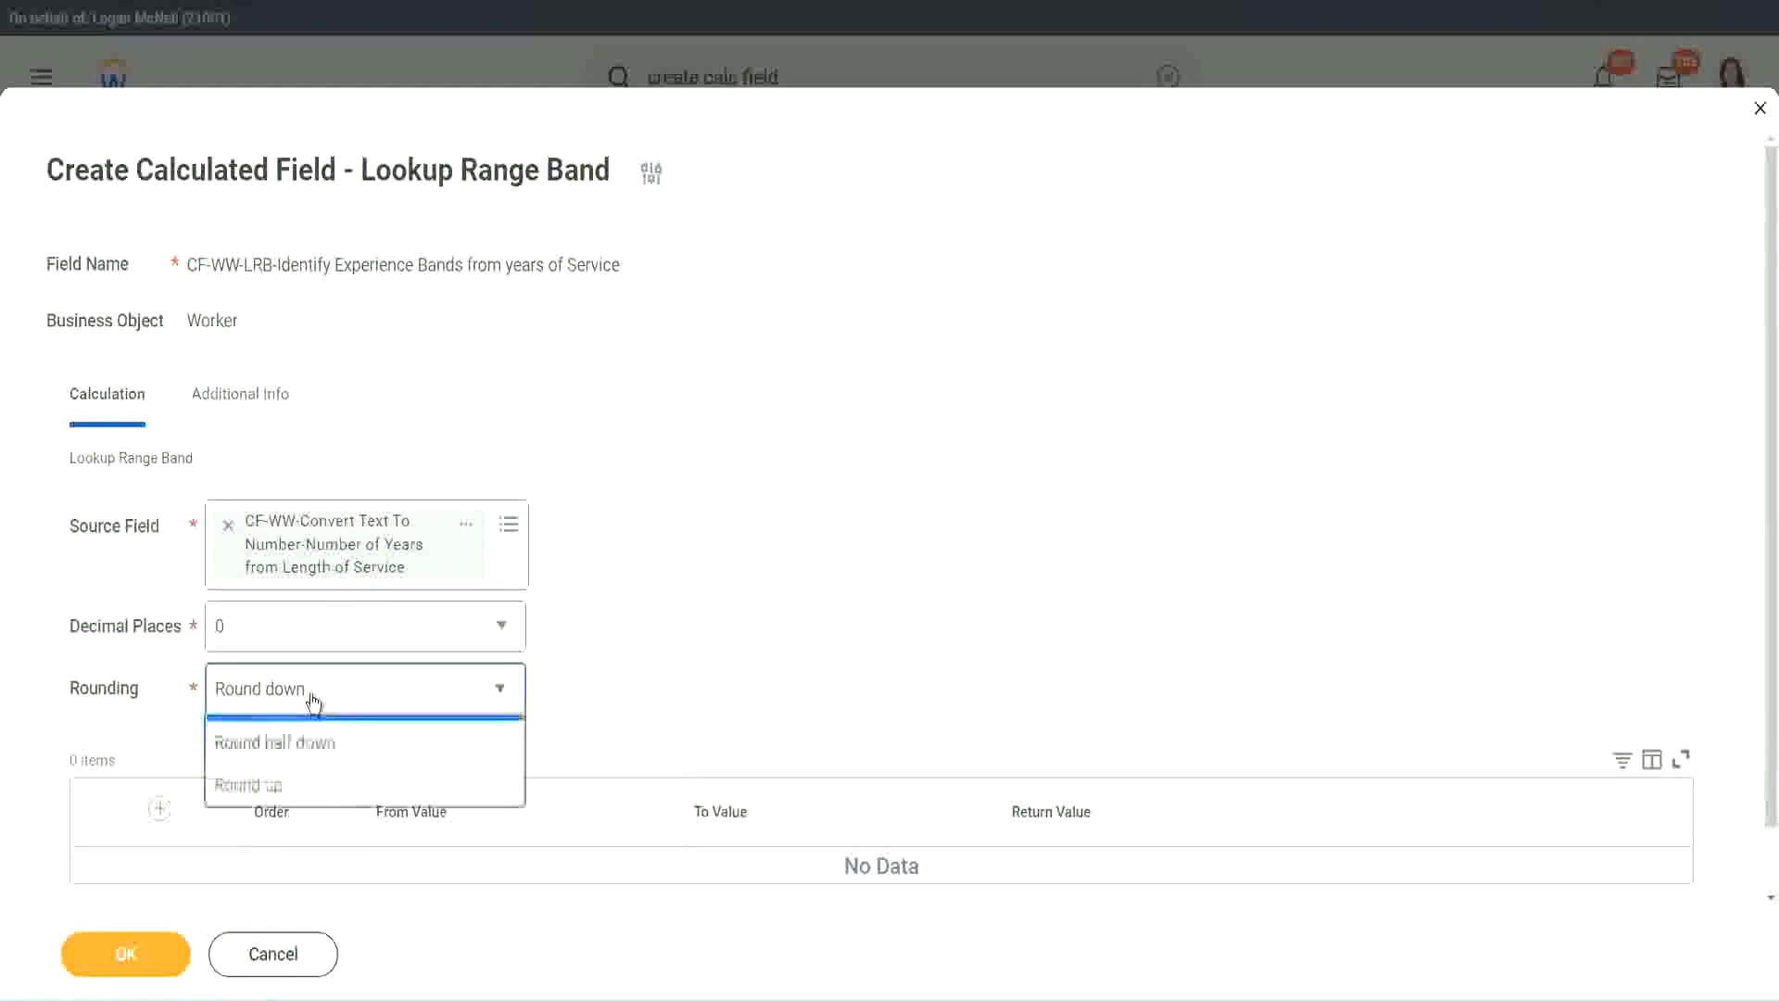
pyautogui.click(295, 777)
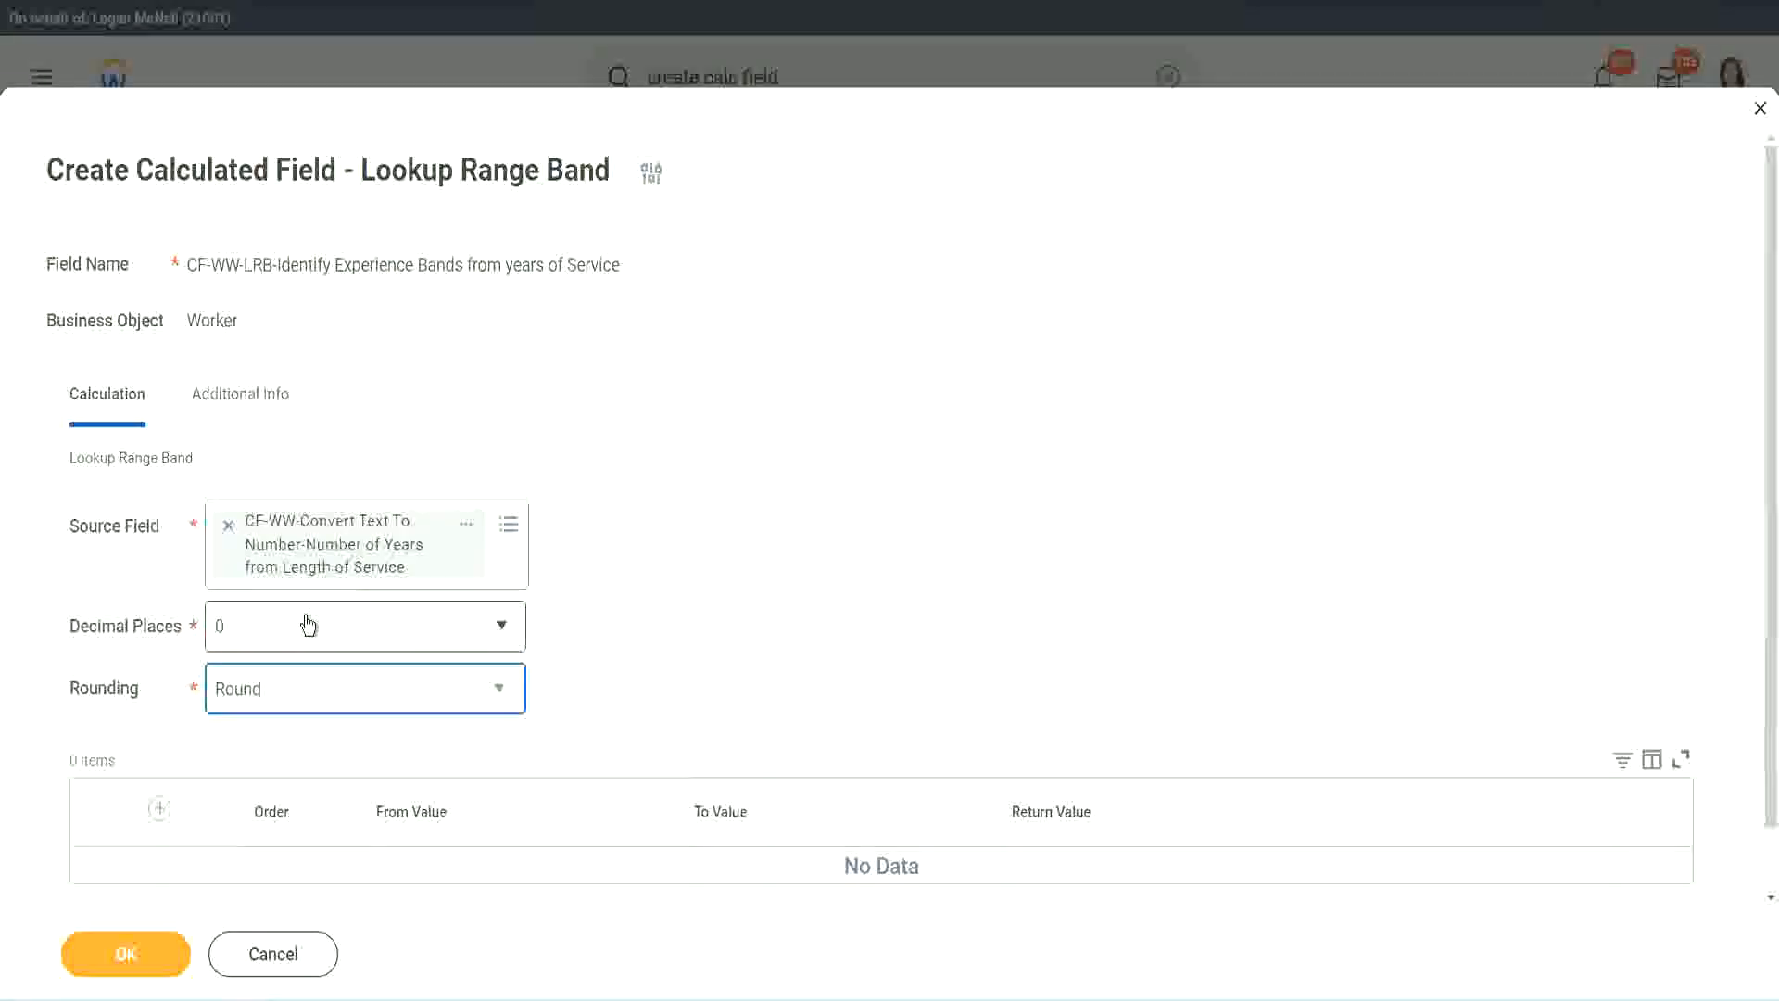
# Add the first range band from 0 to 7 with the return value "Amateur"
pyautogui.click(162, 809)
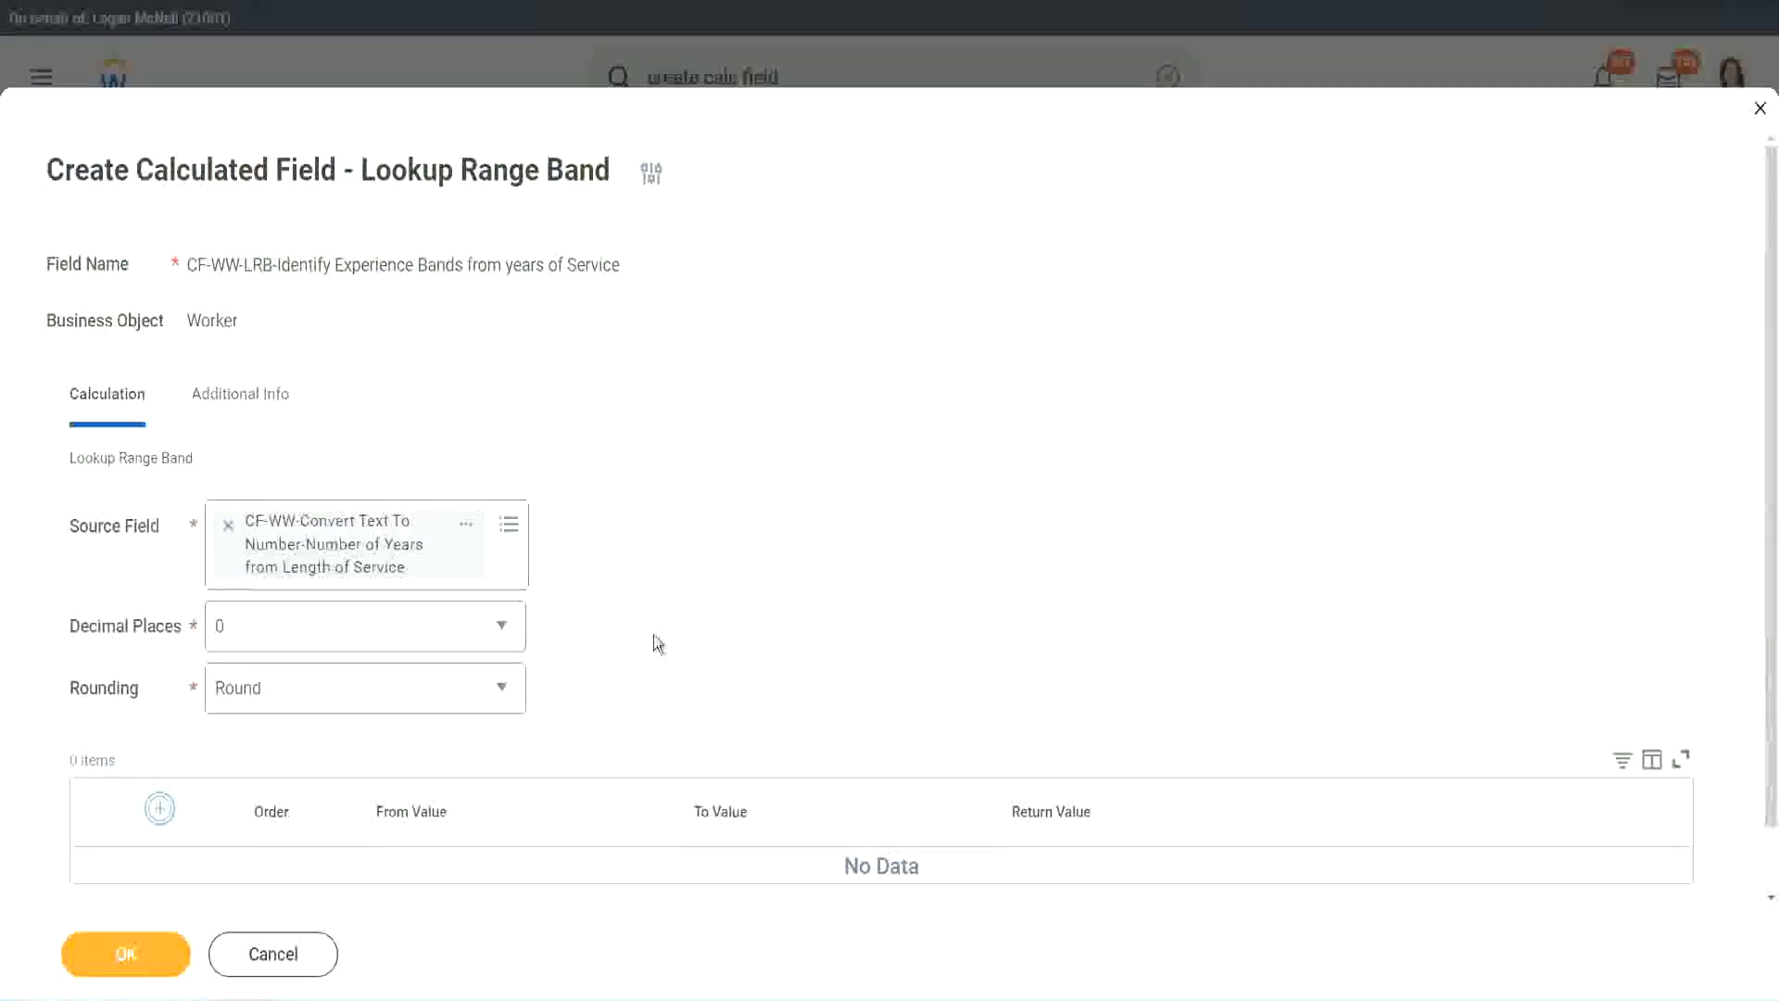
pyautogui.scroll(-2, 740, 553)
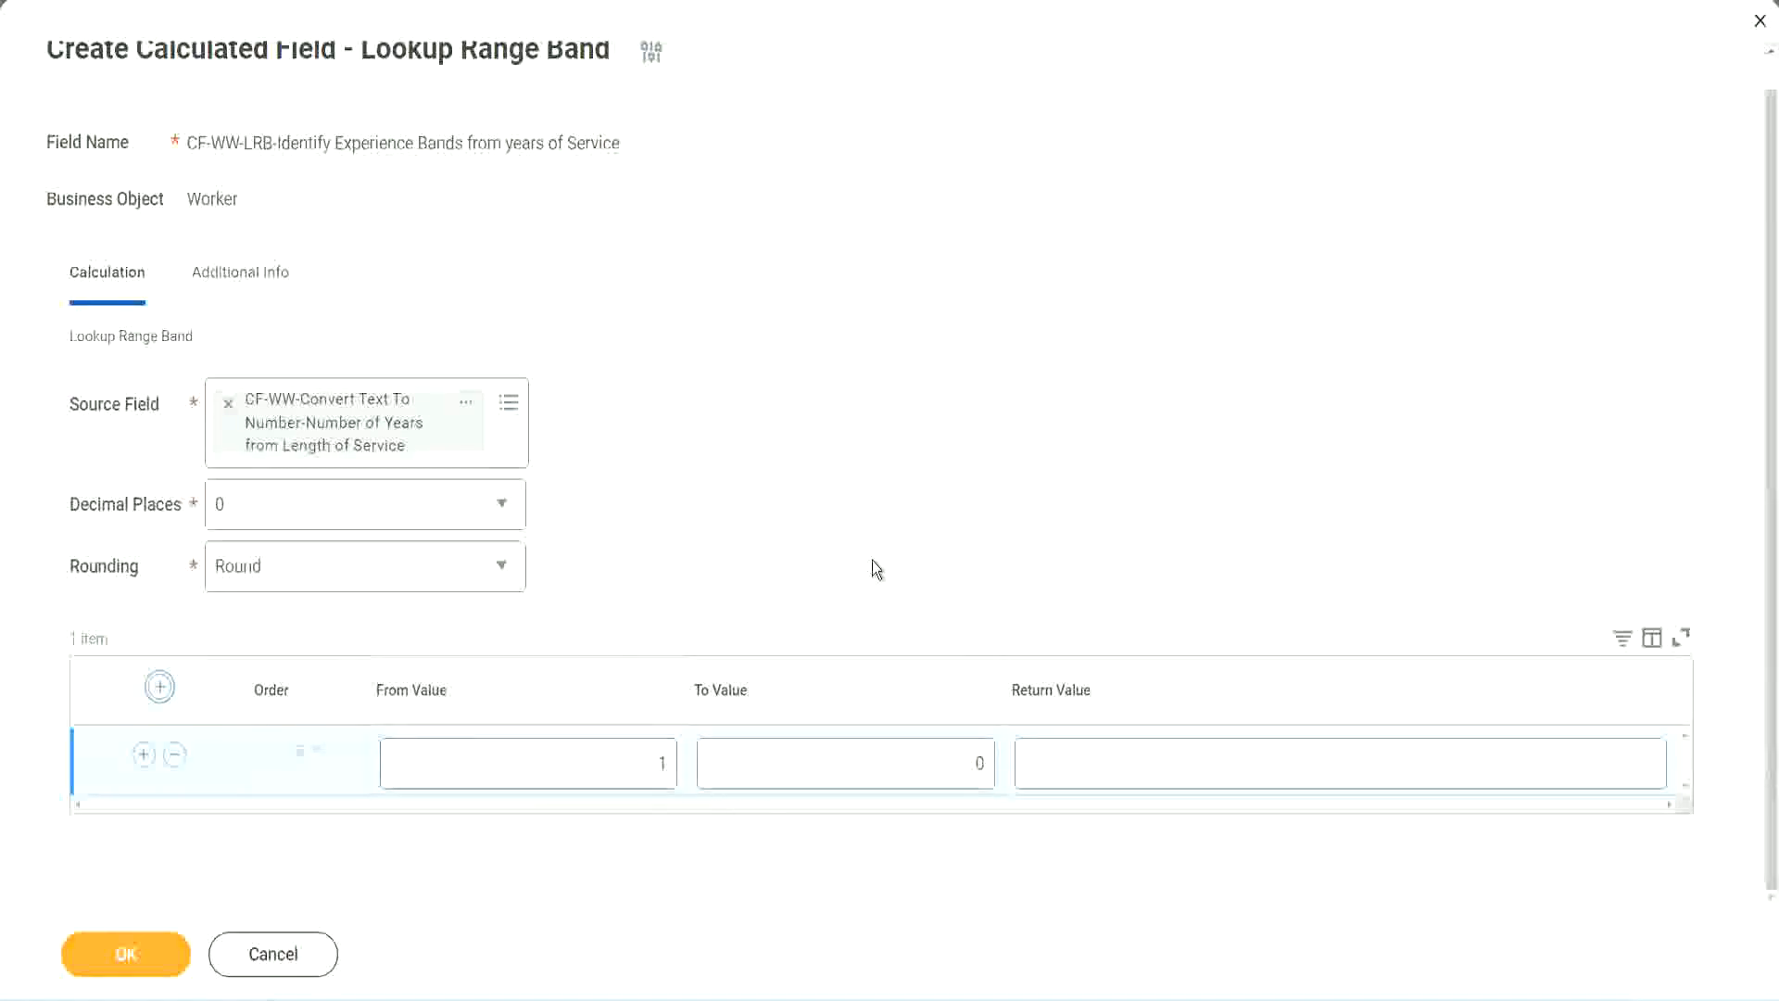
pyautogui.click(651, 769)
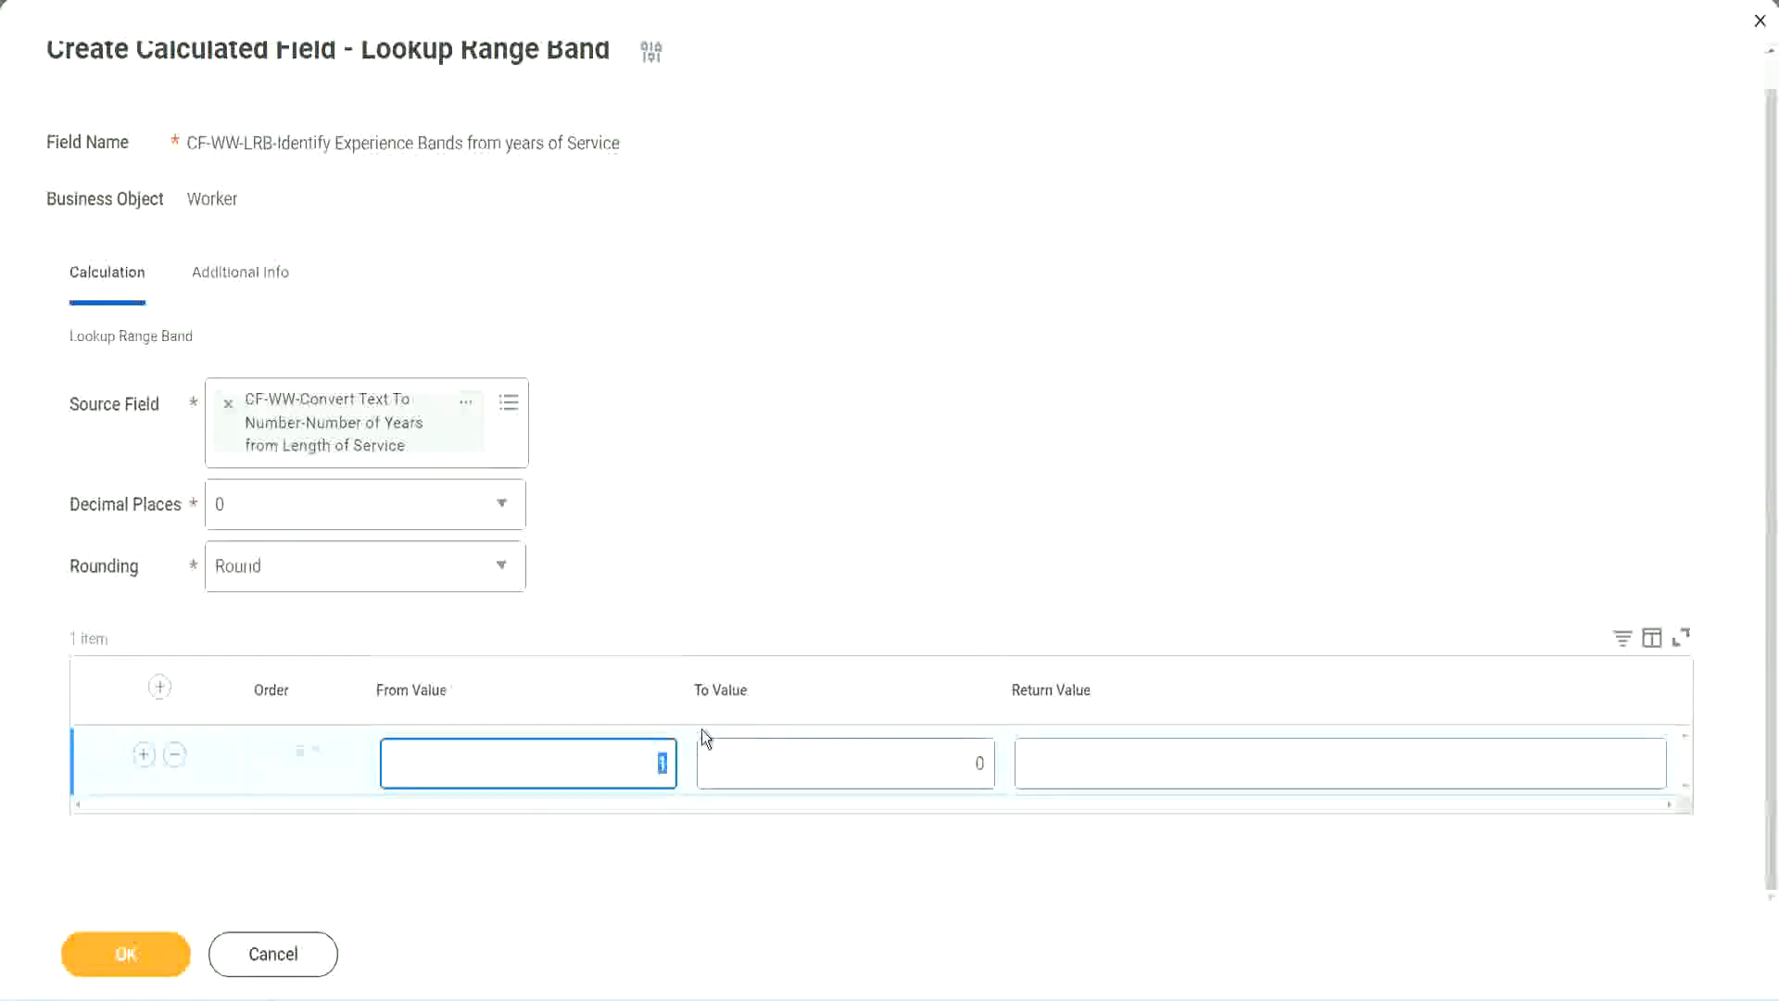
pyautogui.write('0')
pyautogui.press('Tab')
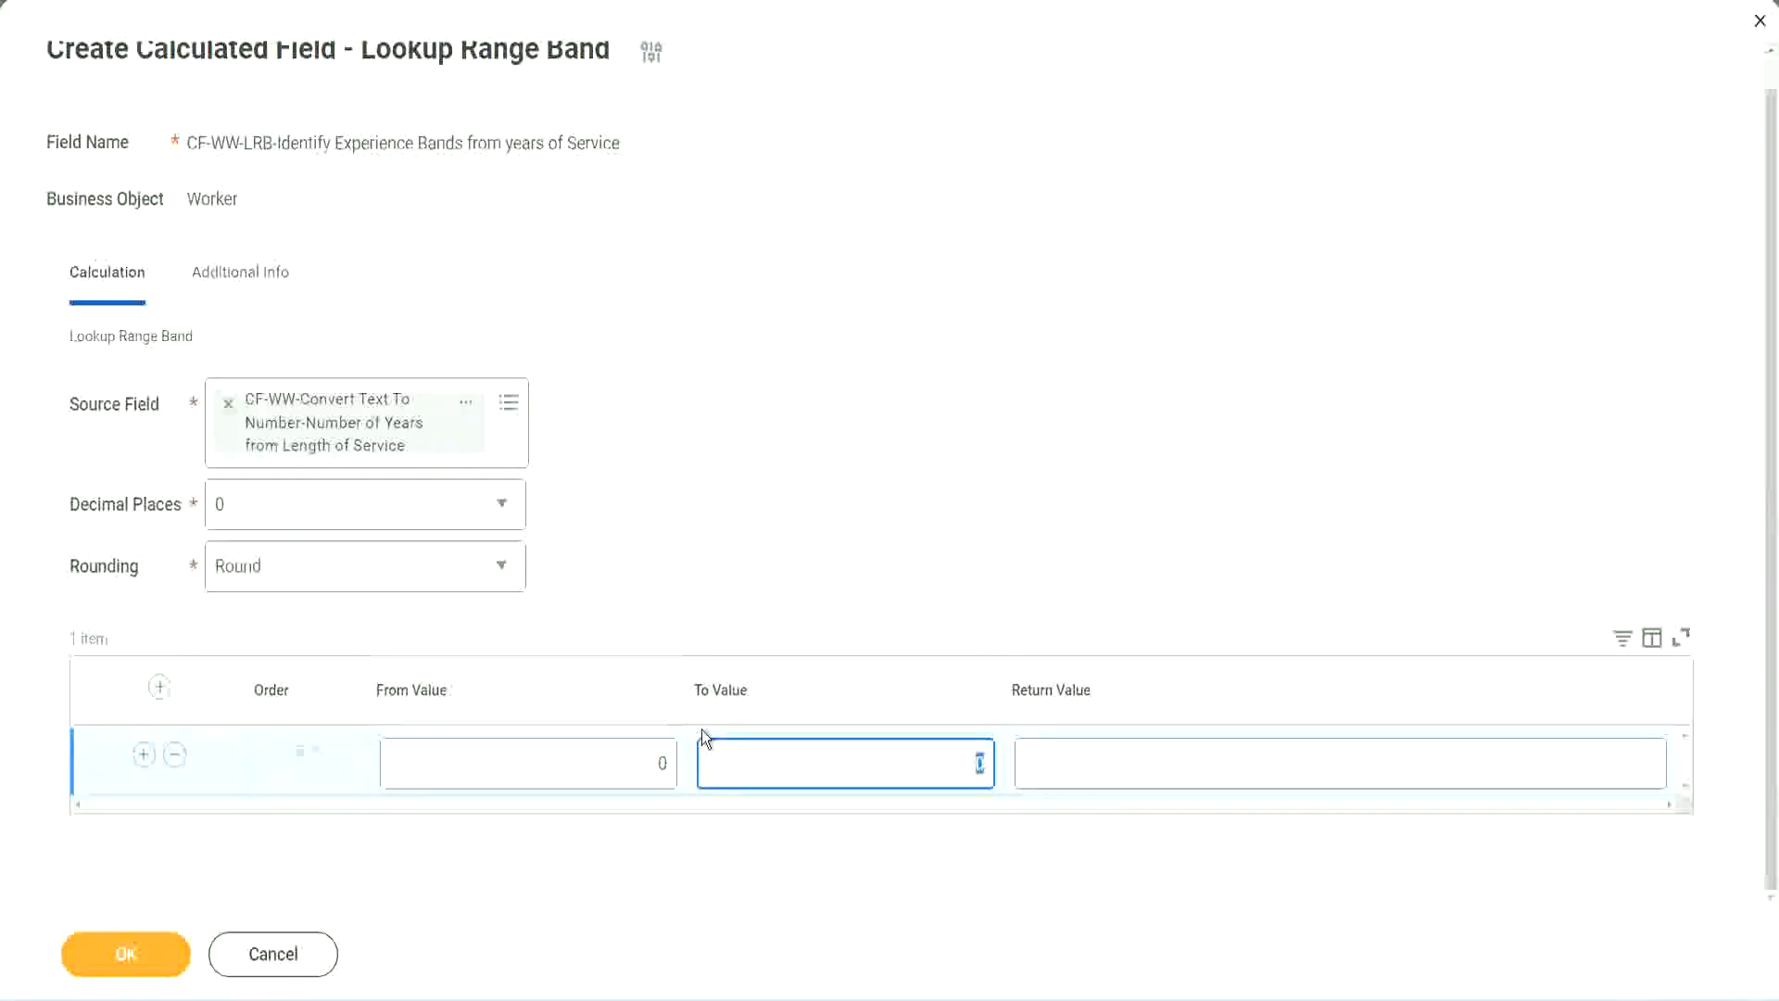
pyautogui.write('7')
pyautogui.press('Tab')
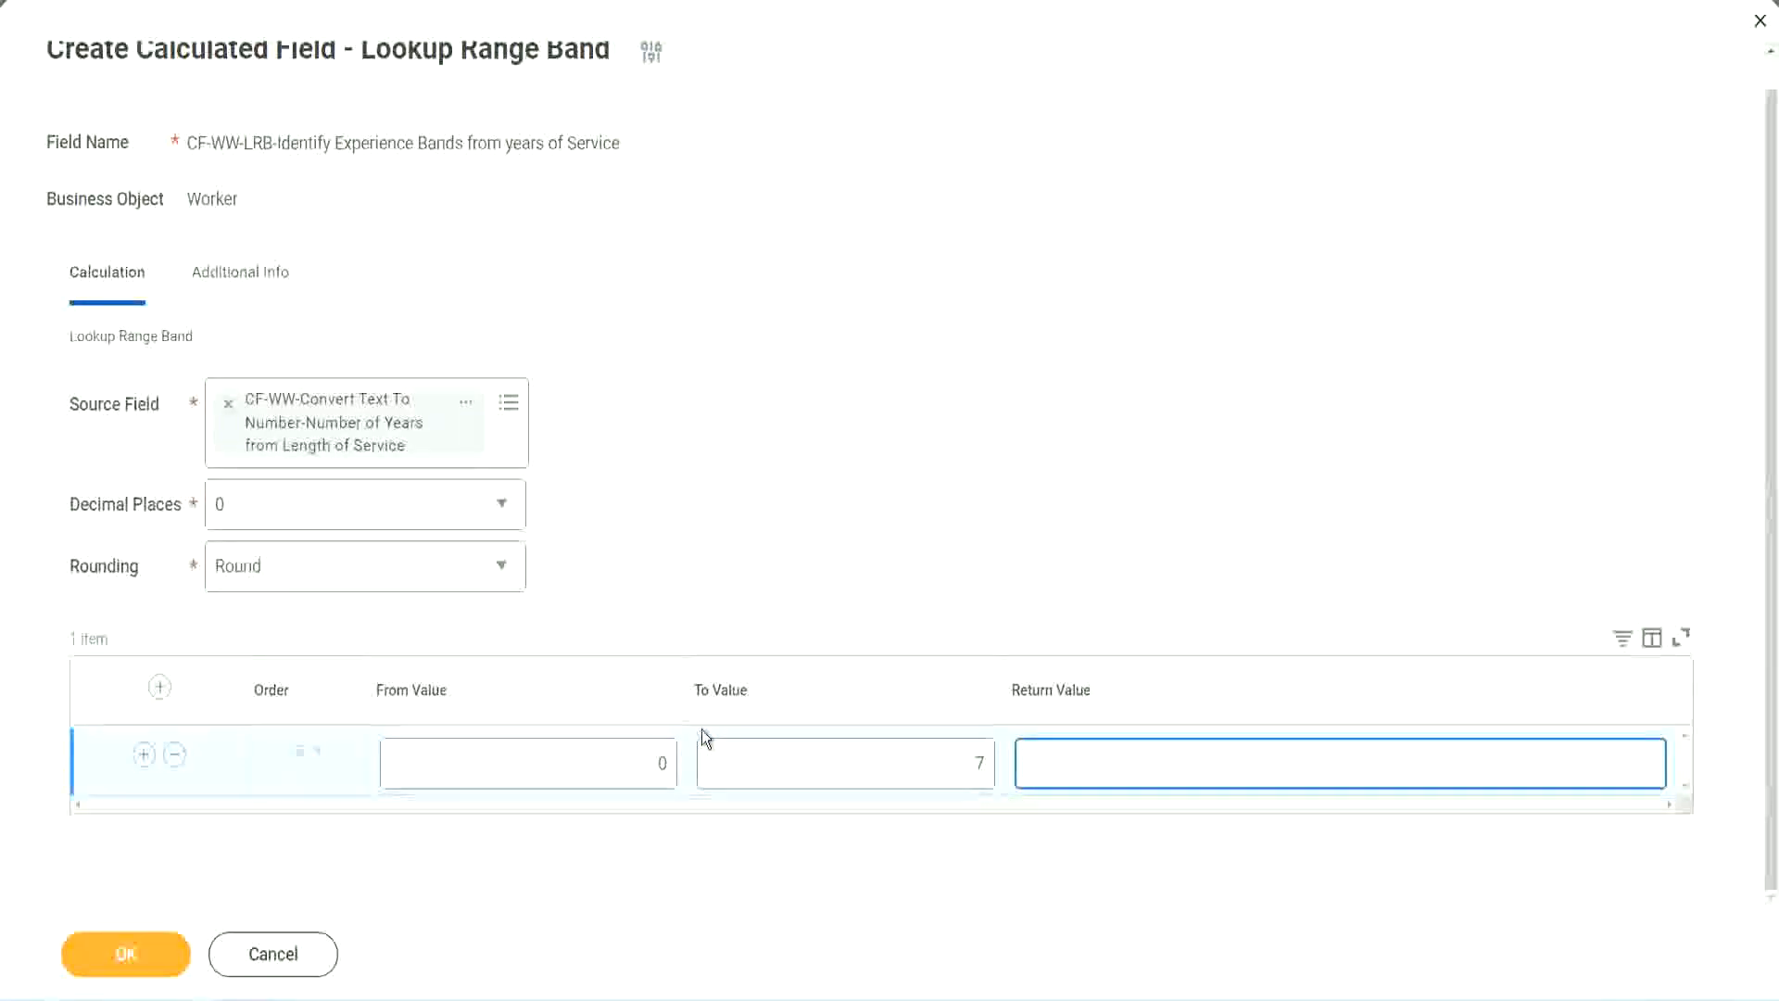
pyautogui.write('Amateur')
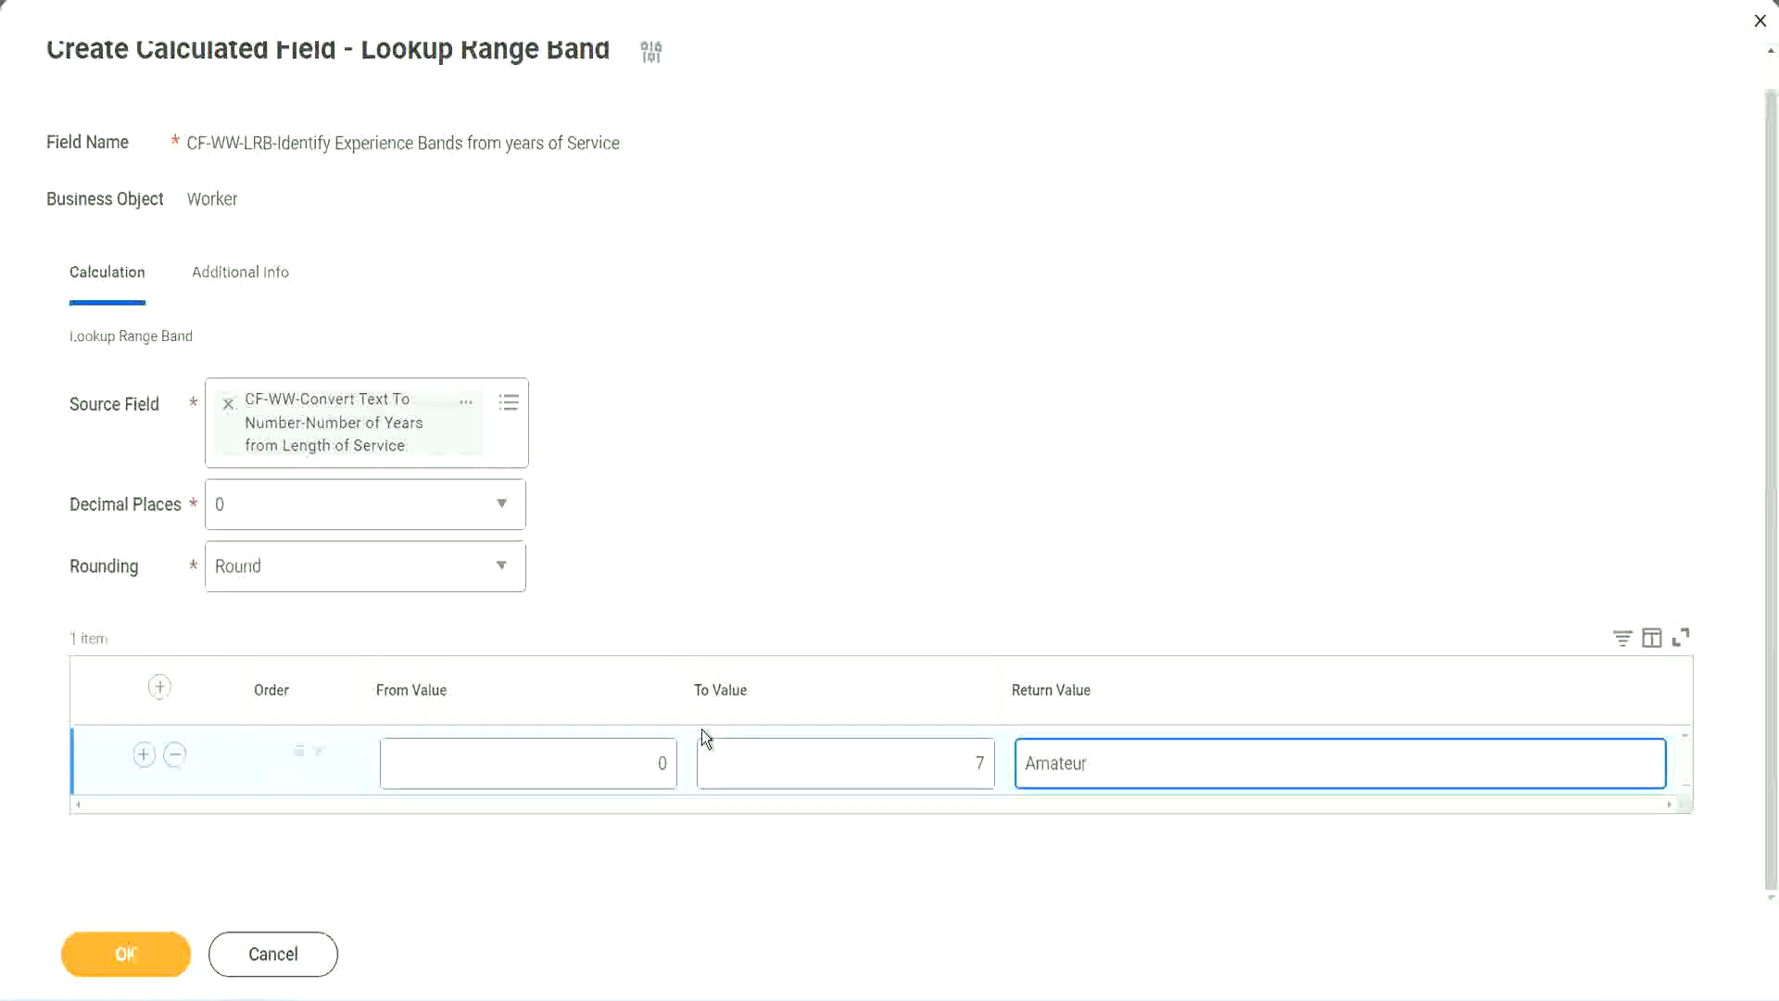
pyautogui.click(616, 778)
pyautogui.click(953, 747)
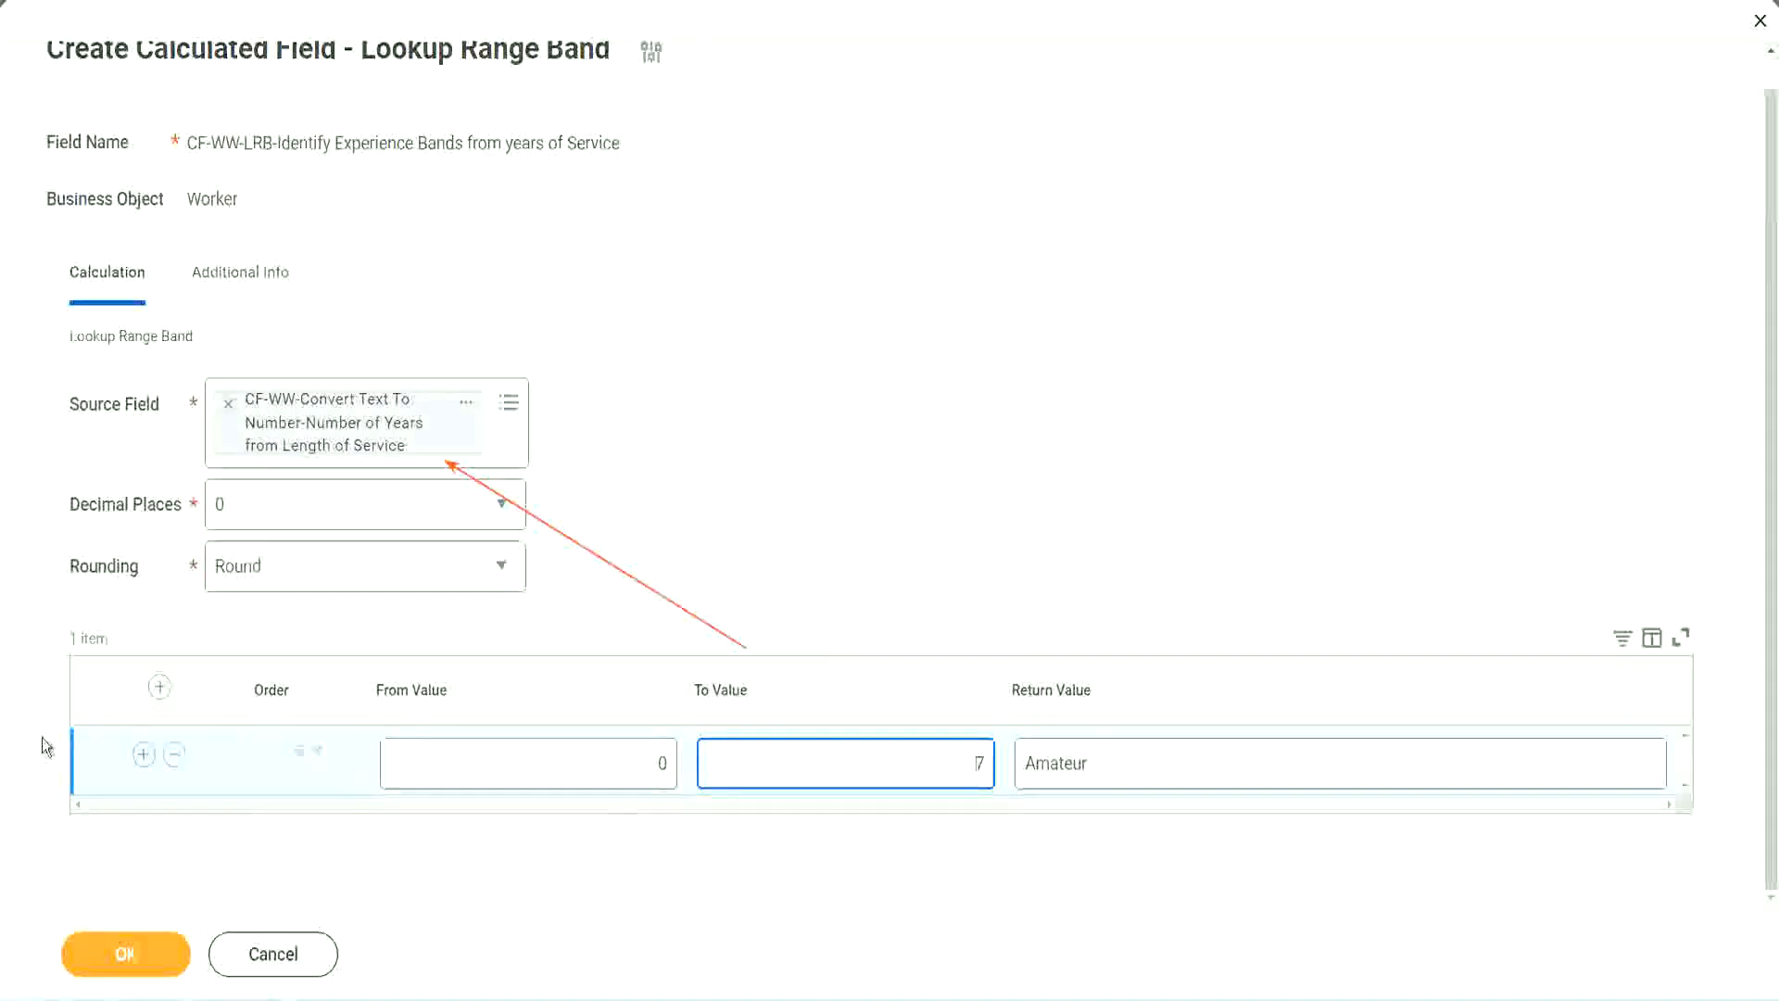
# Add a second range band from 8 to 15 with the return value "Experienced"
pyautogui.click(143, 755)
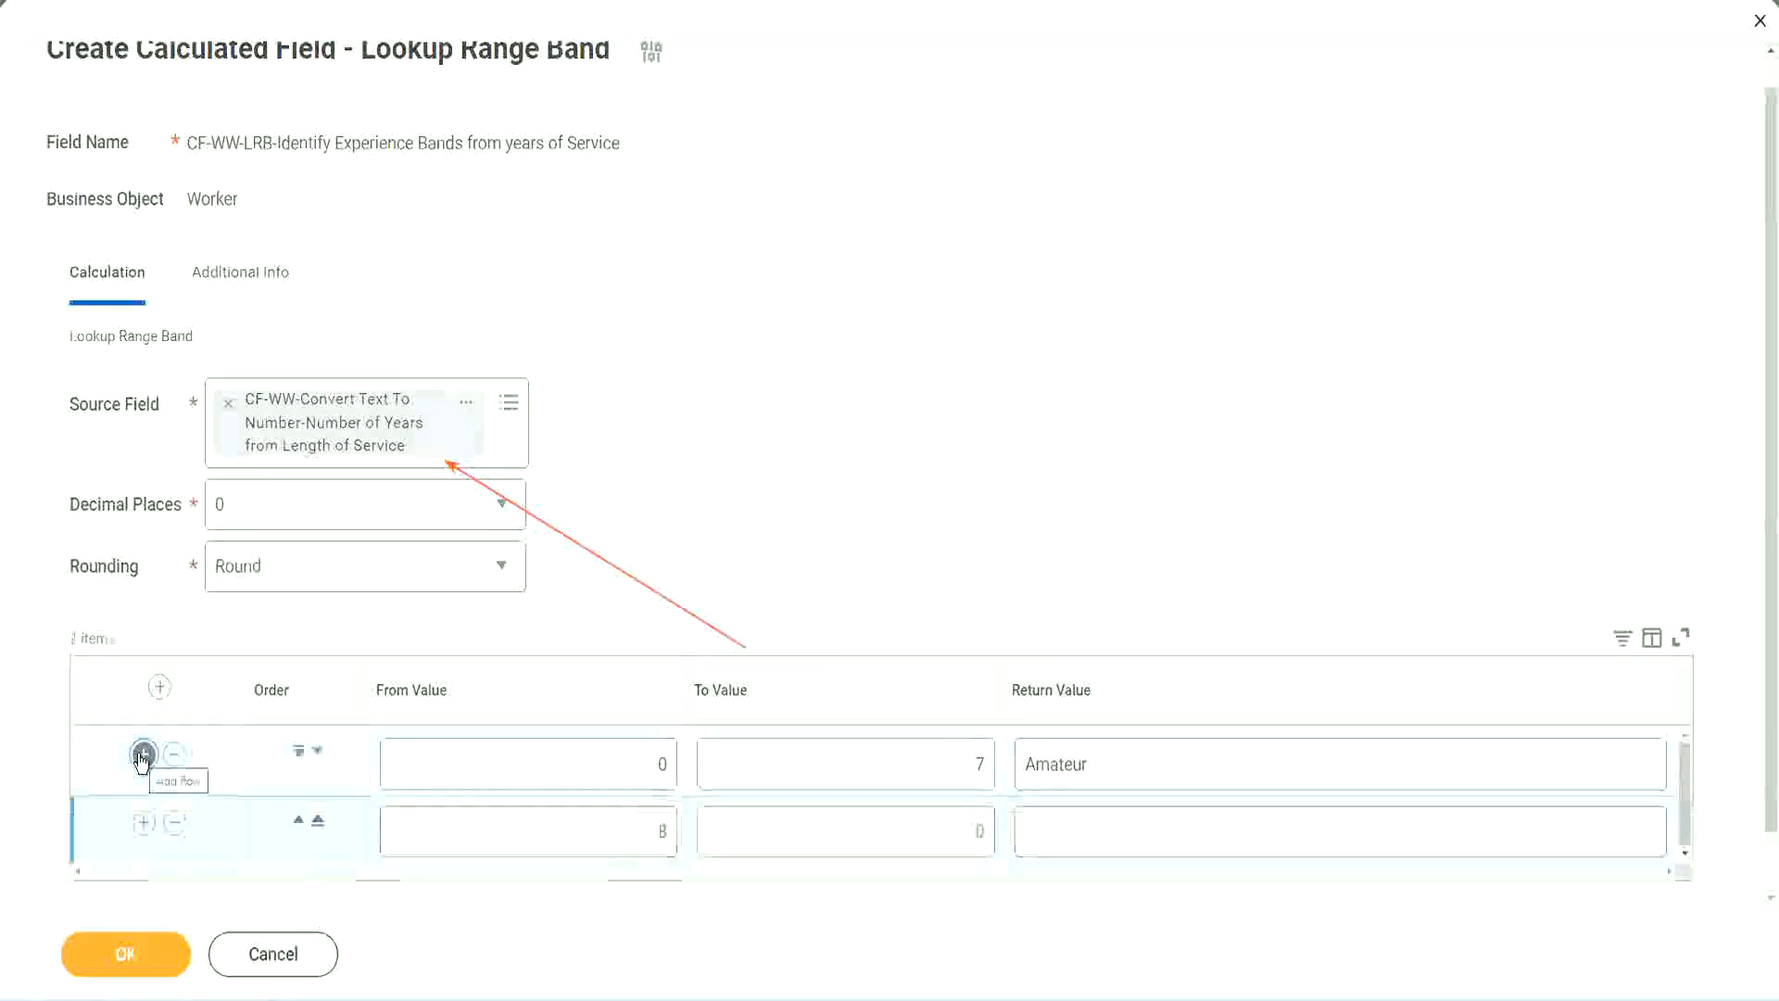
pyautogui.click(669, 831)
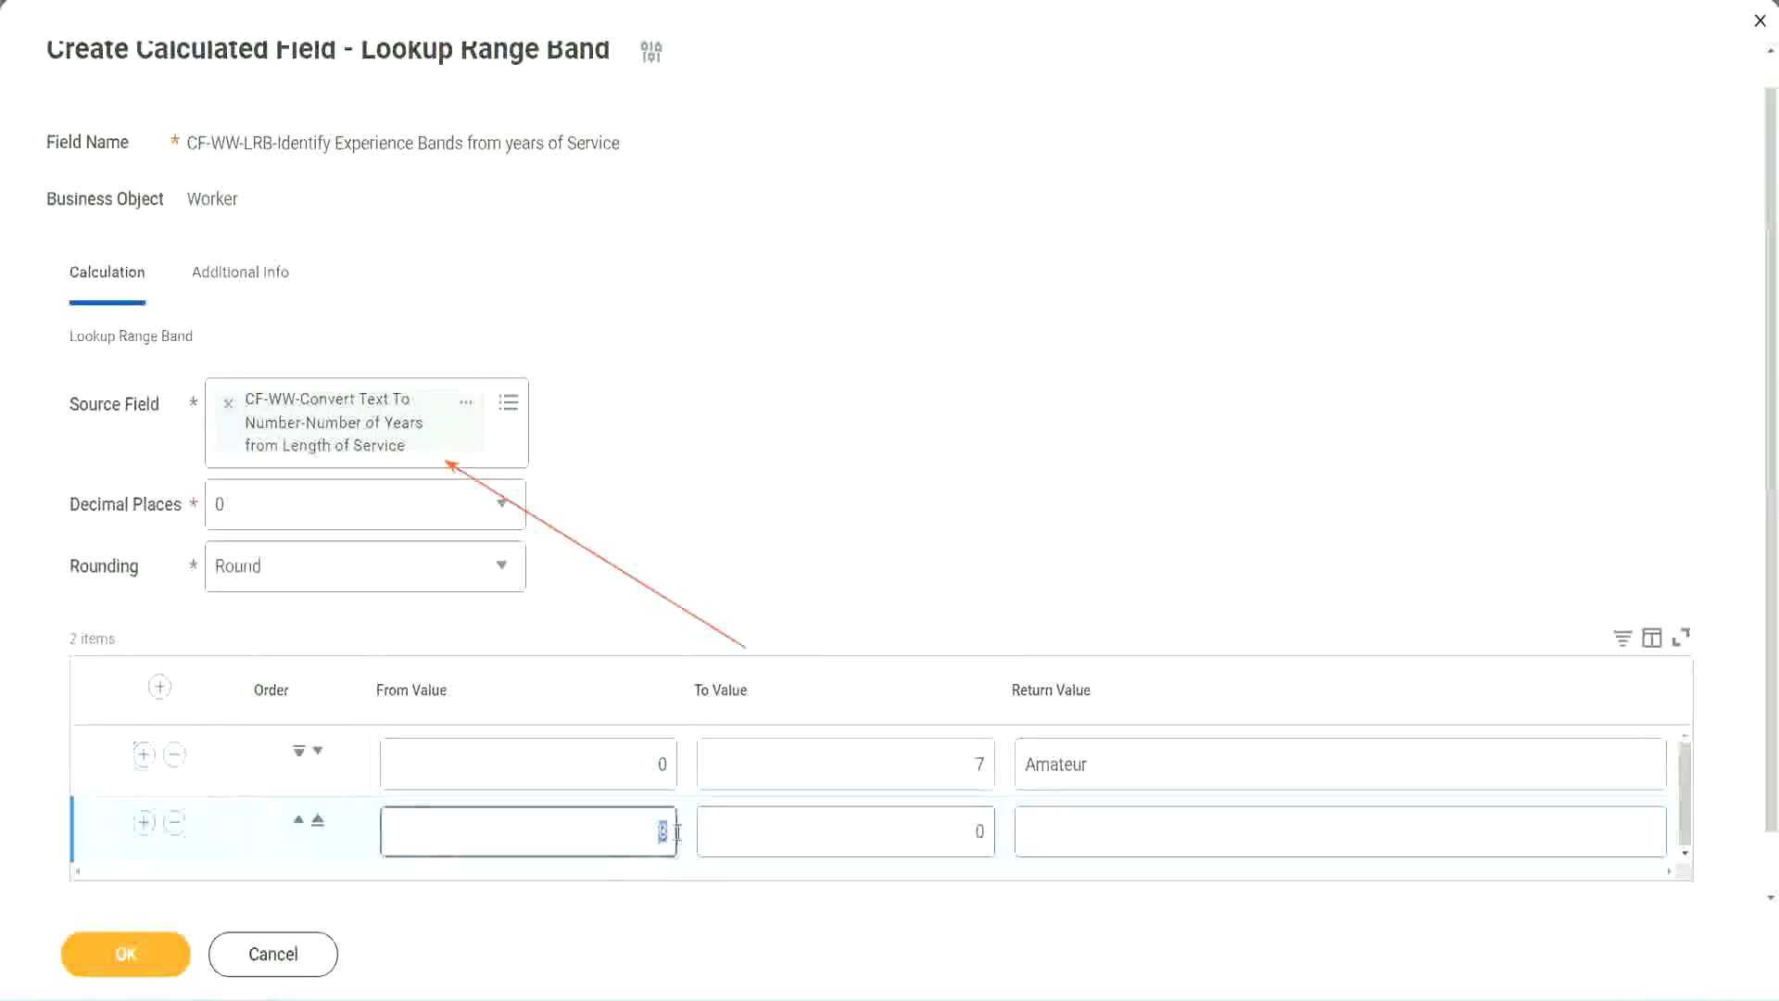
pyautogui.click(649, 763)
pyautogui.click(969, 771)
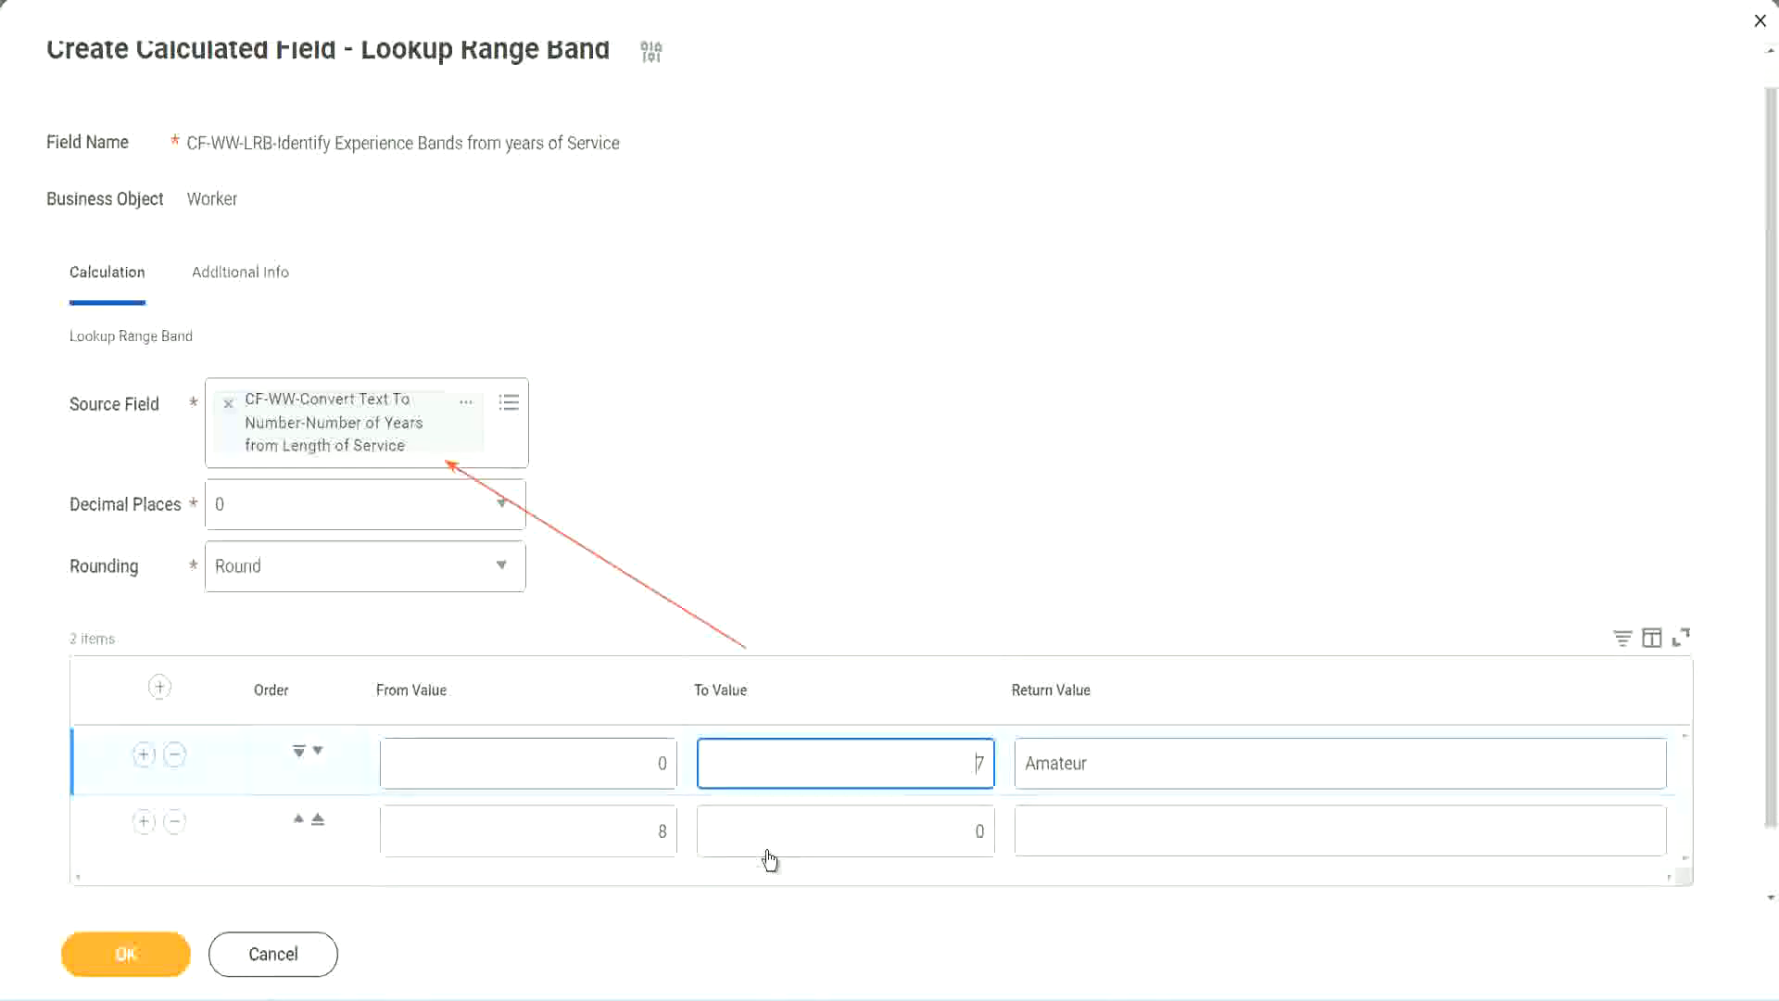
pyautogui.click(630, 831)
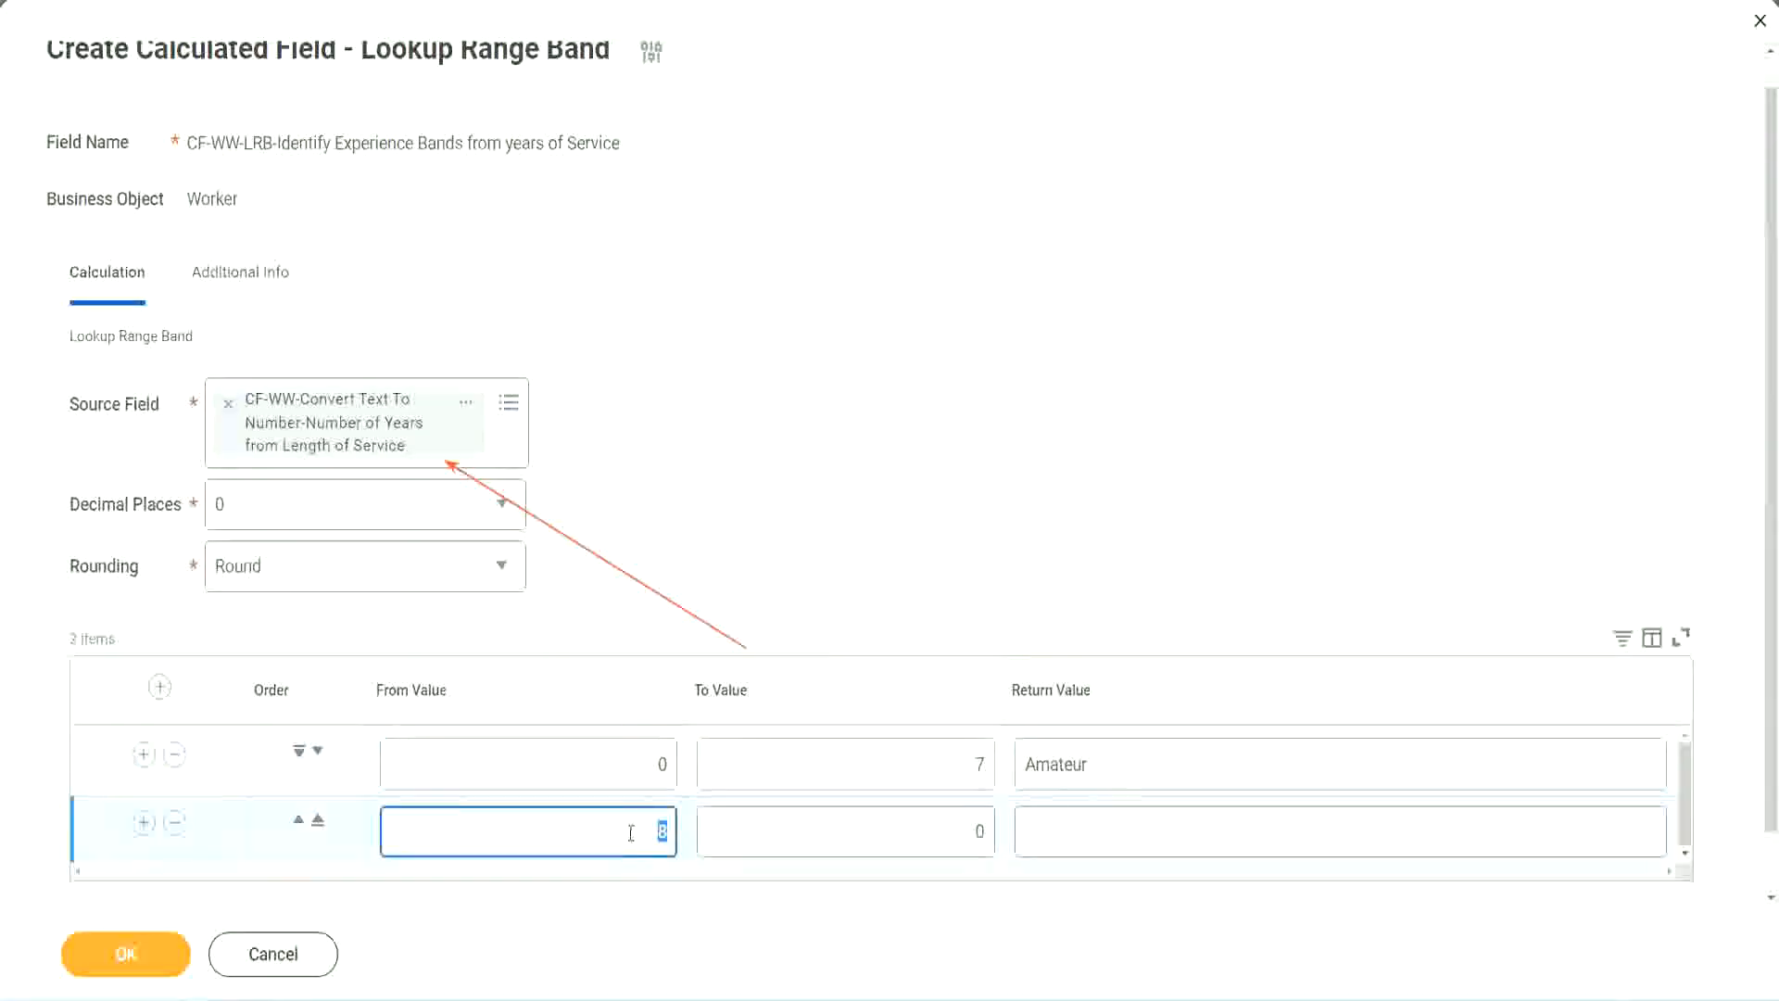
pyautogui.click(968, 831)
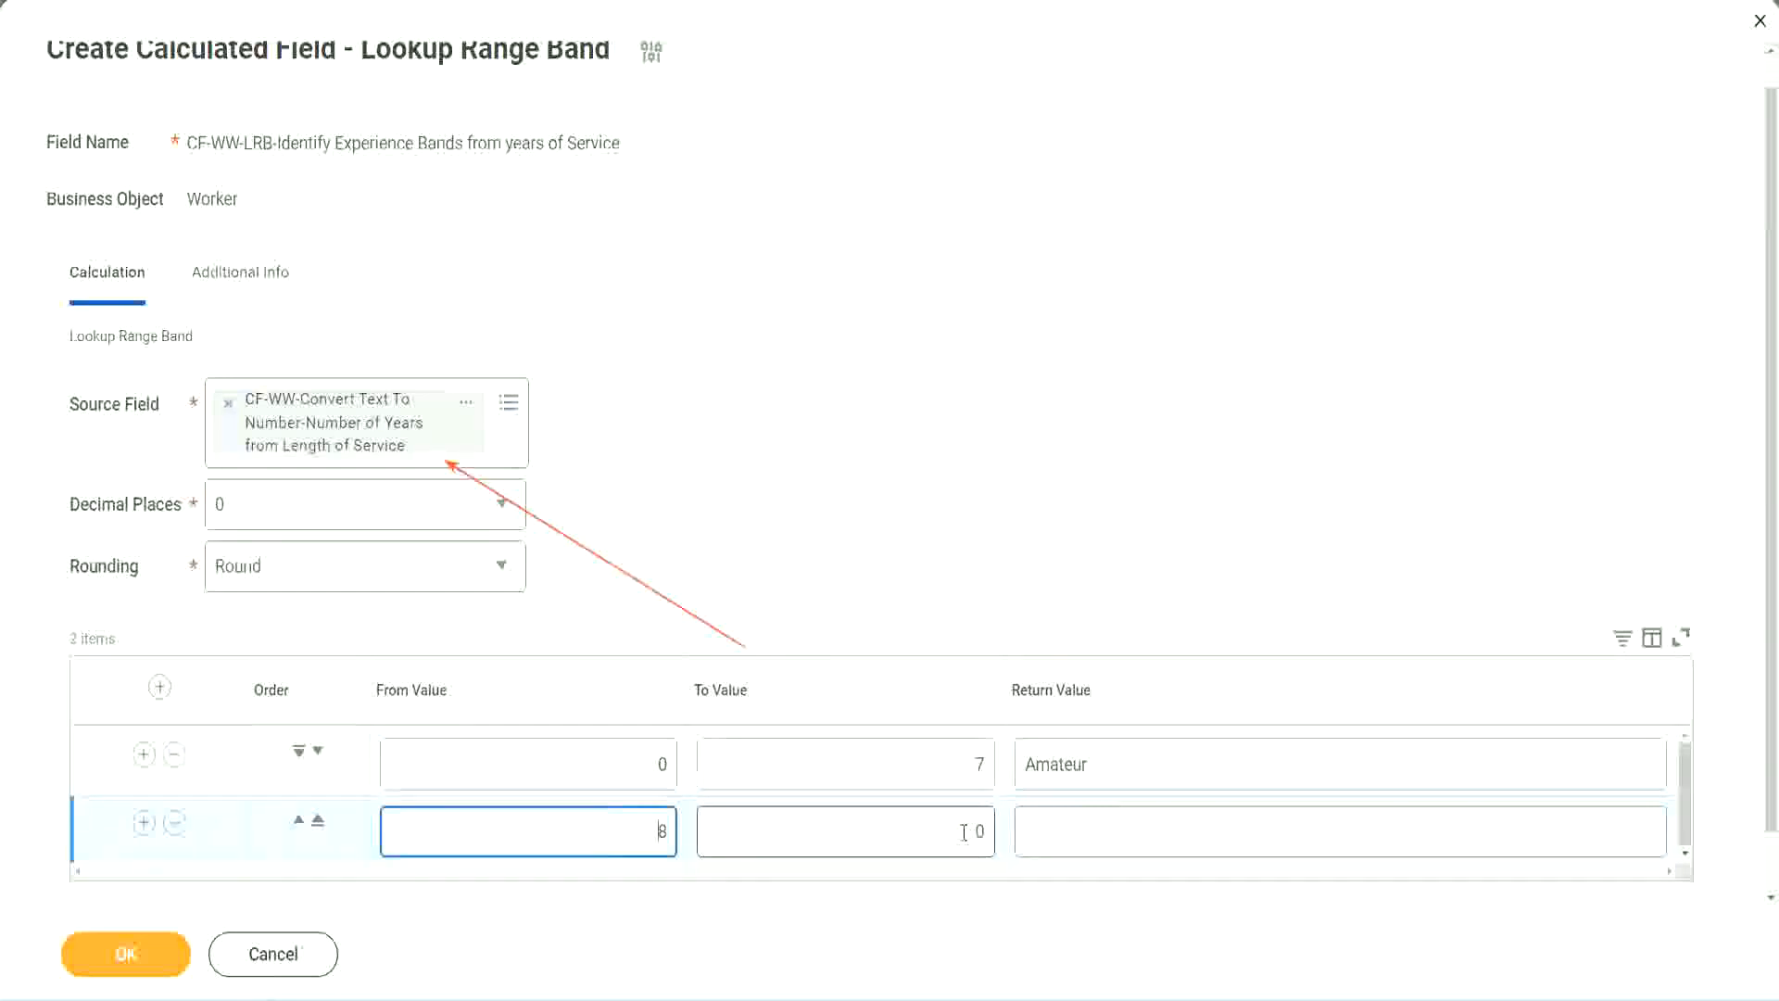
pyautogui.click(964, 831)
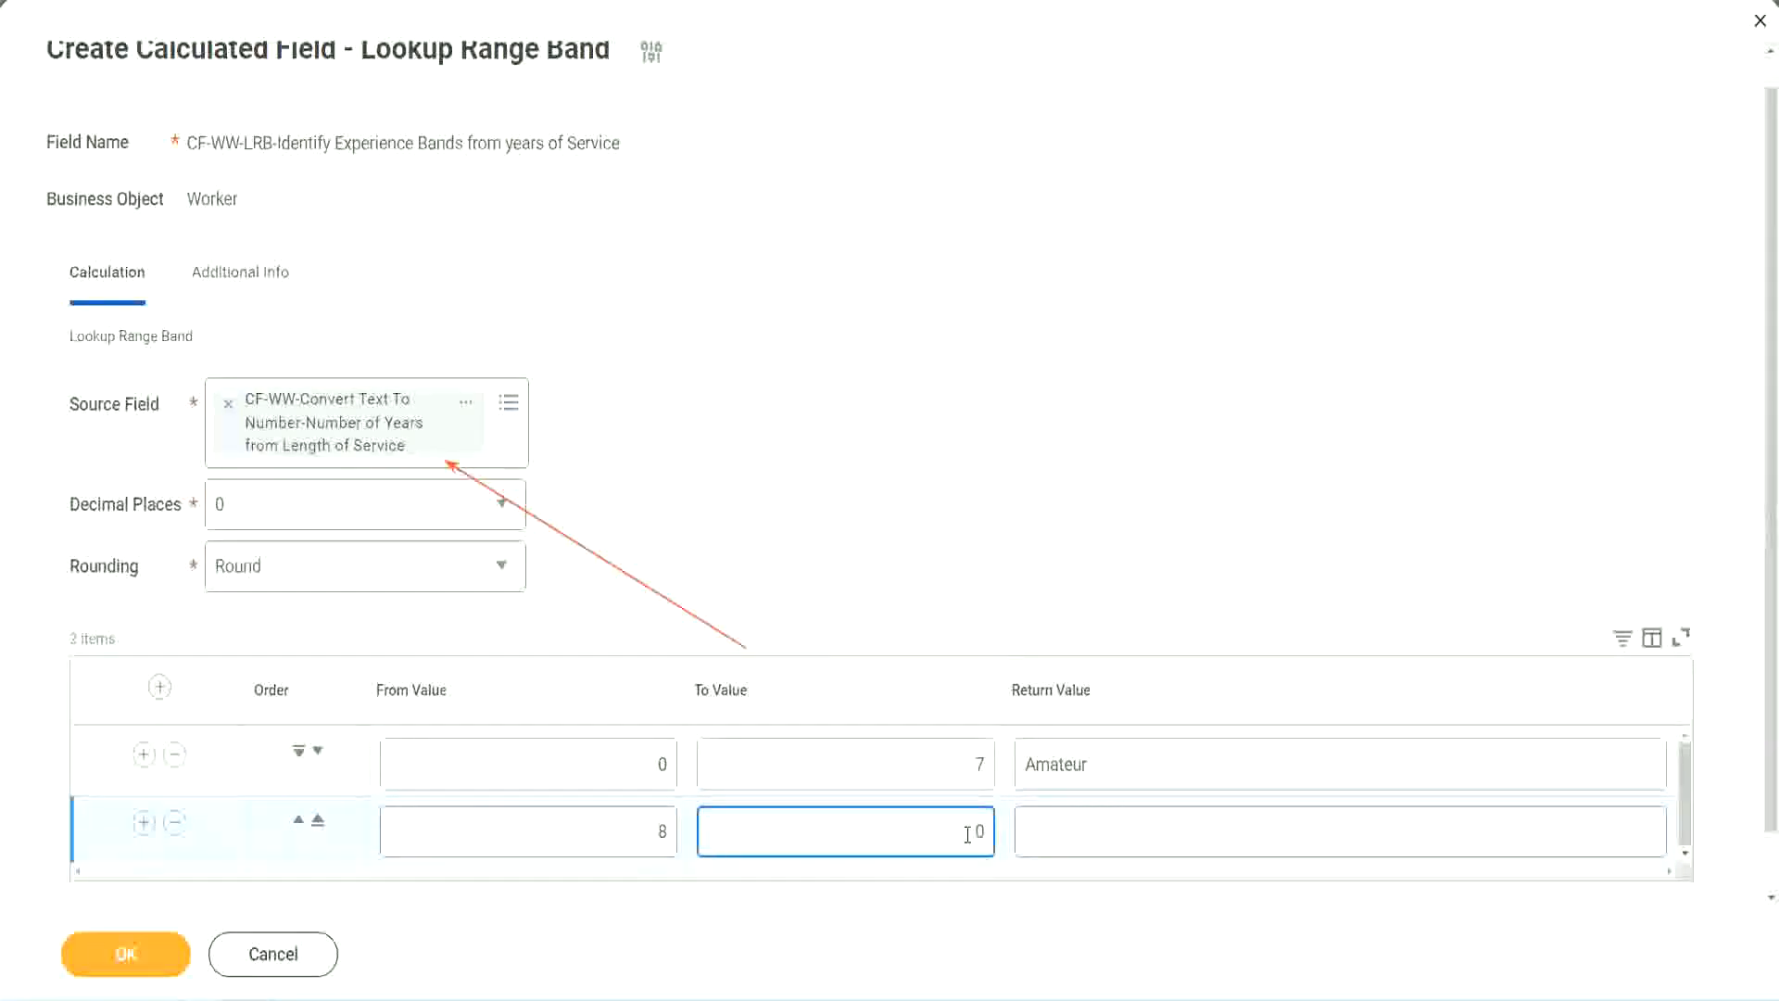
pyautogui.press('BackSpace')
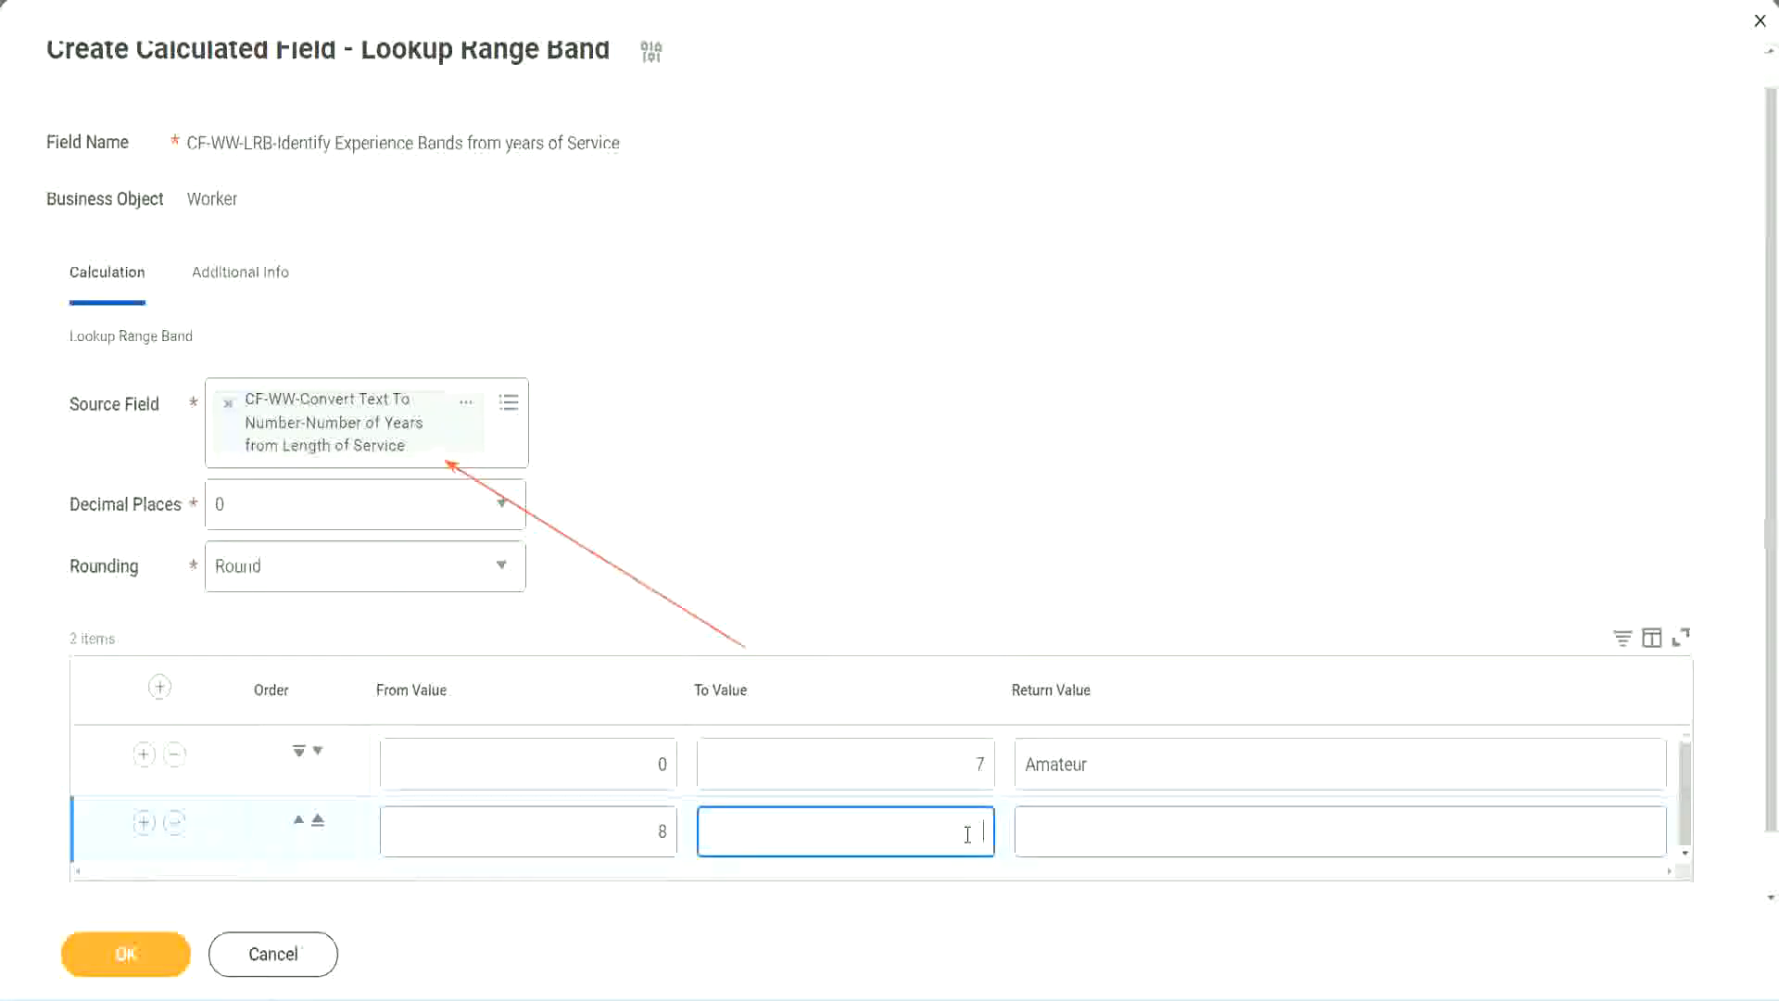
pyautogui.write('15')
pyautogui.click(1097, 827)
pyautogui.write('Ex')
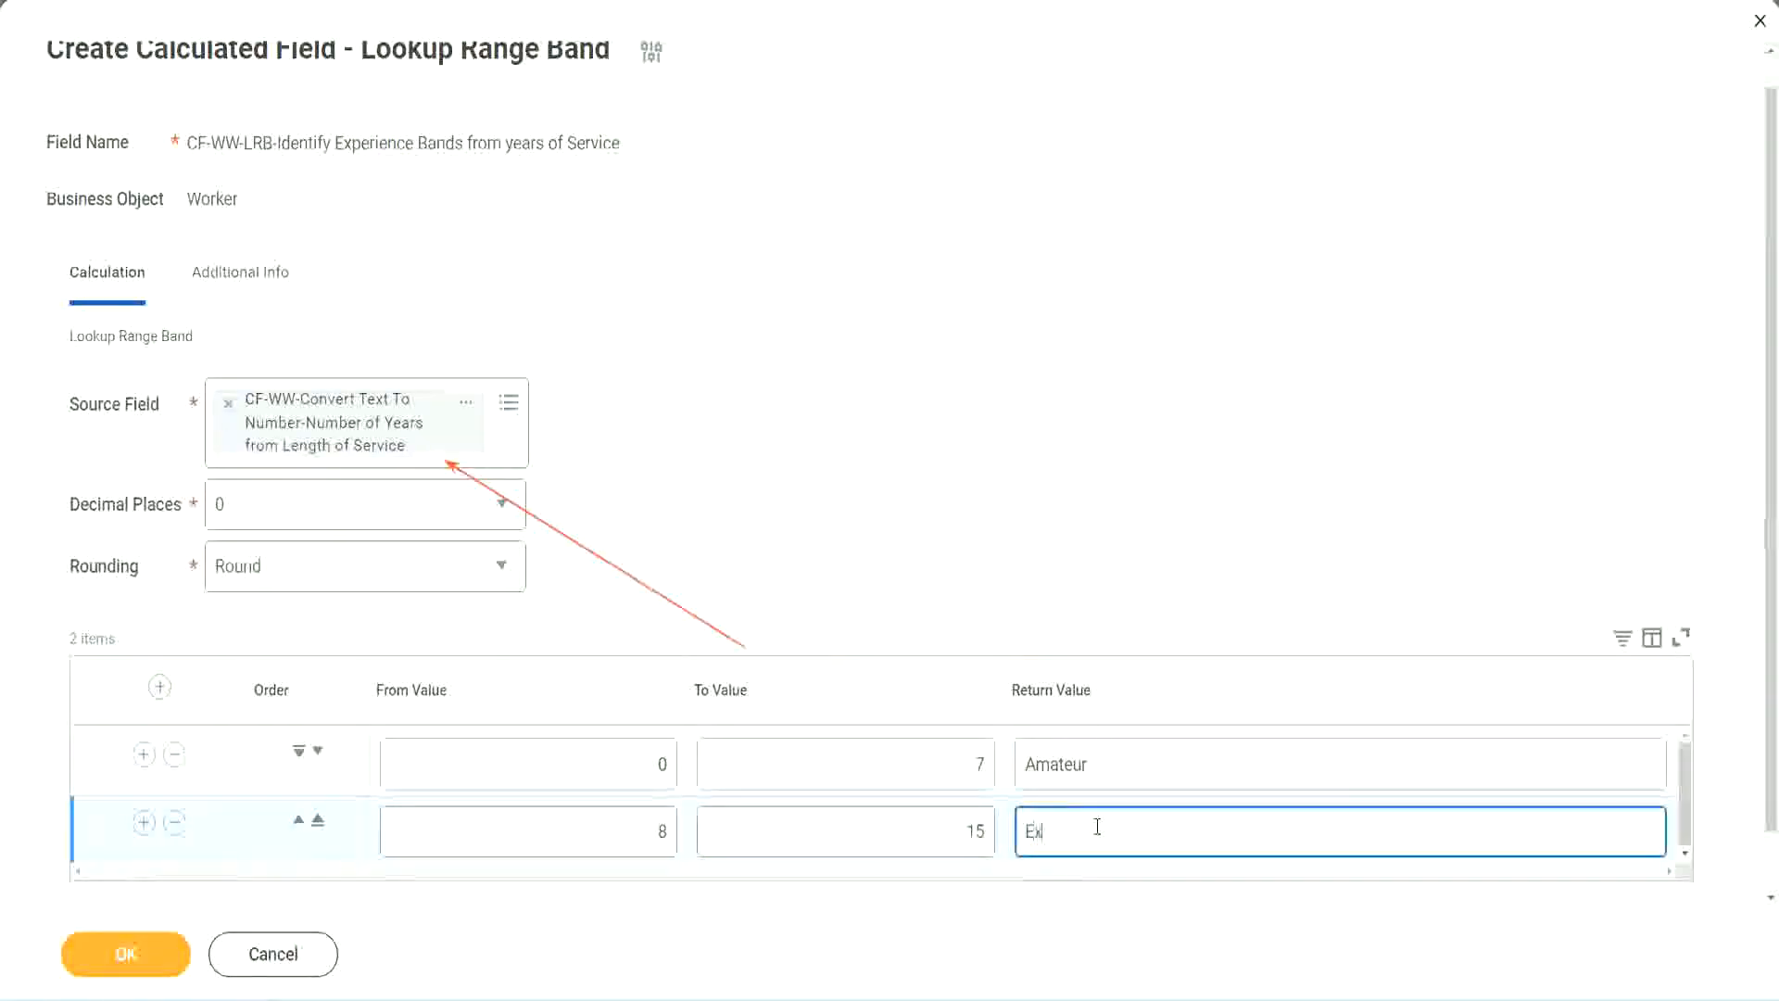
pyautogui.write('perienced')
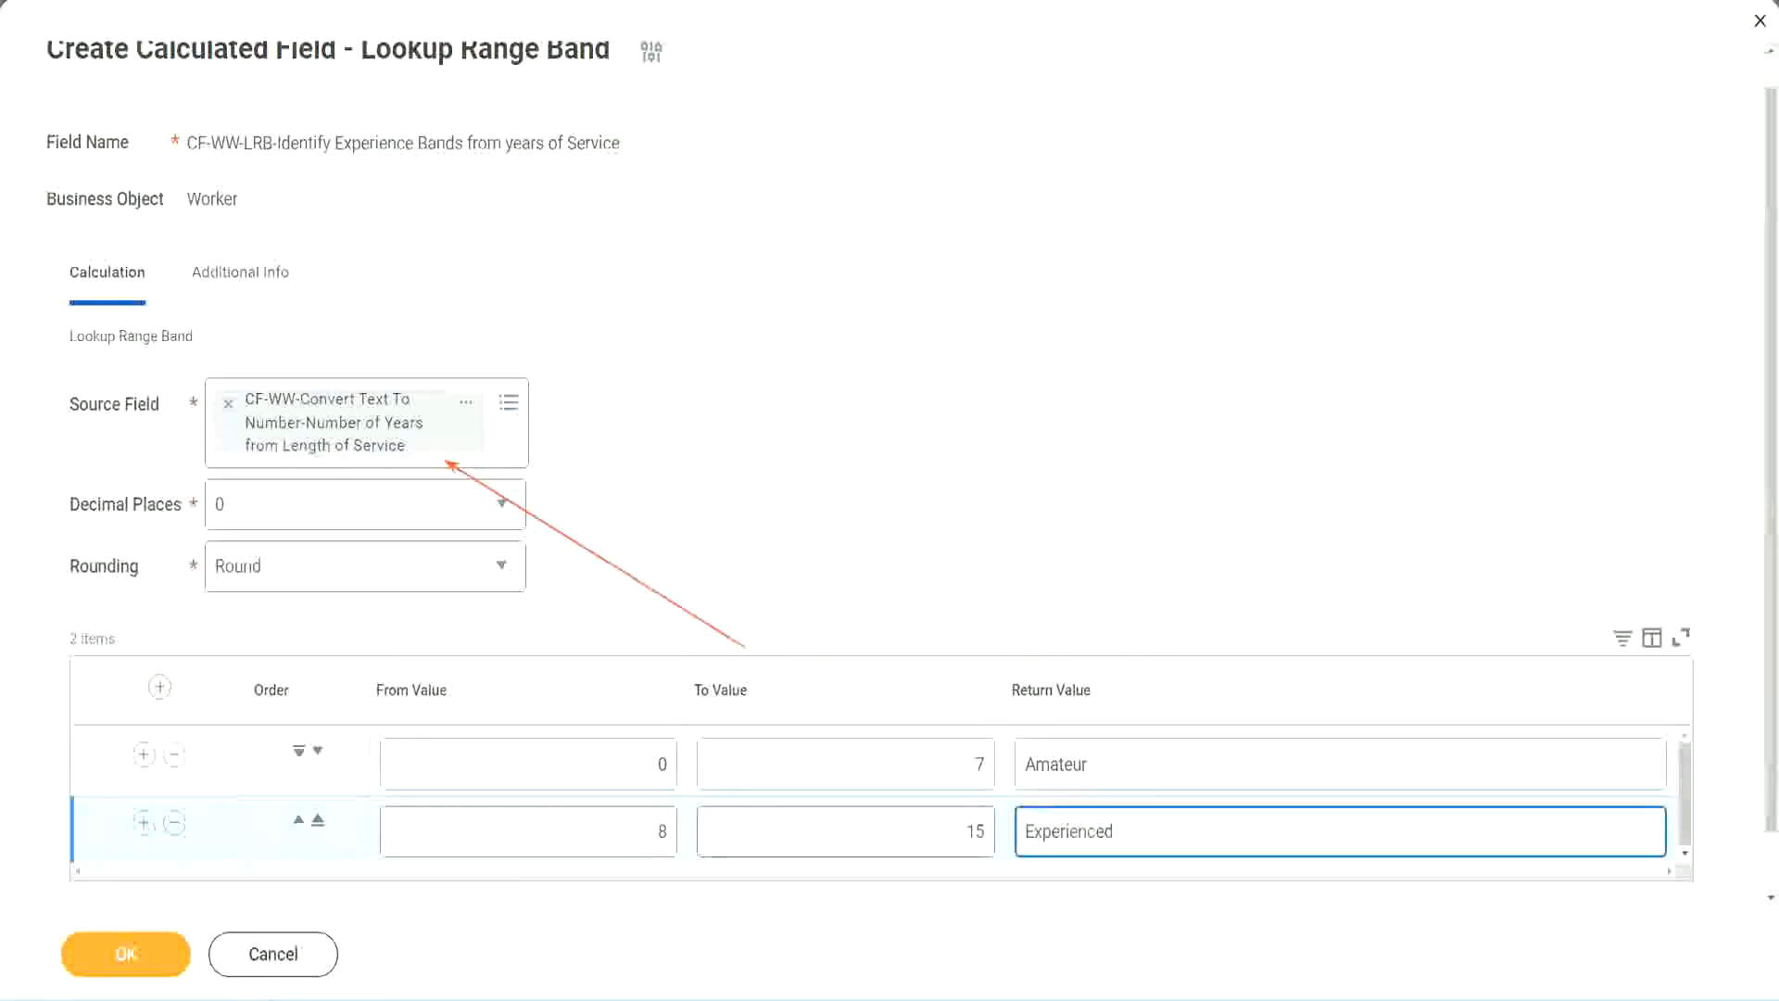
# Add a third range band from 16 to 30 with the return value "Senior"
pyautogui.click(144, 822)
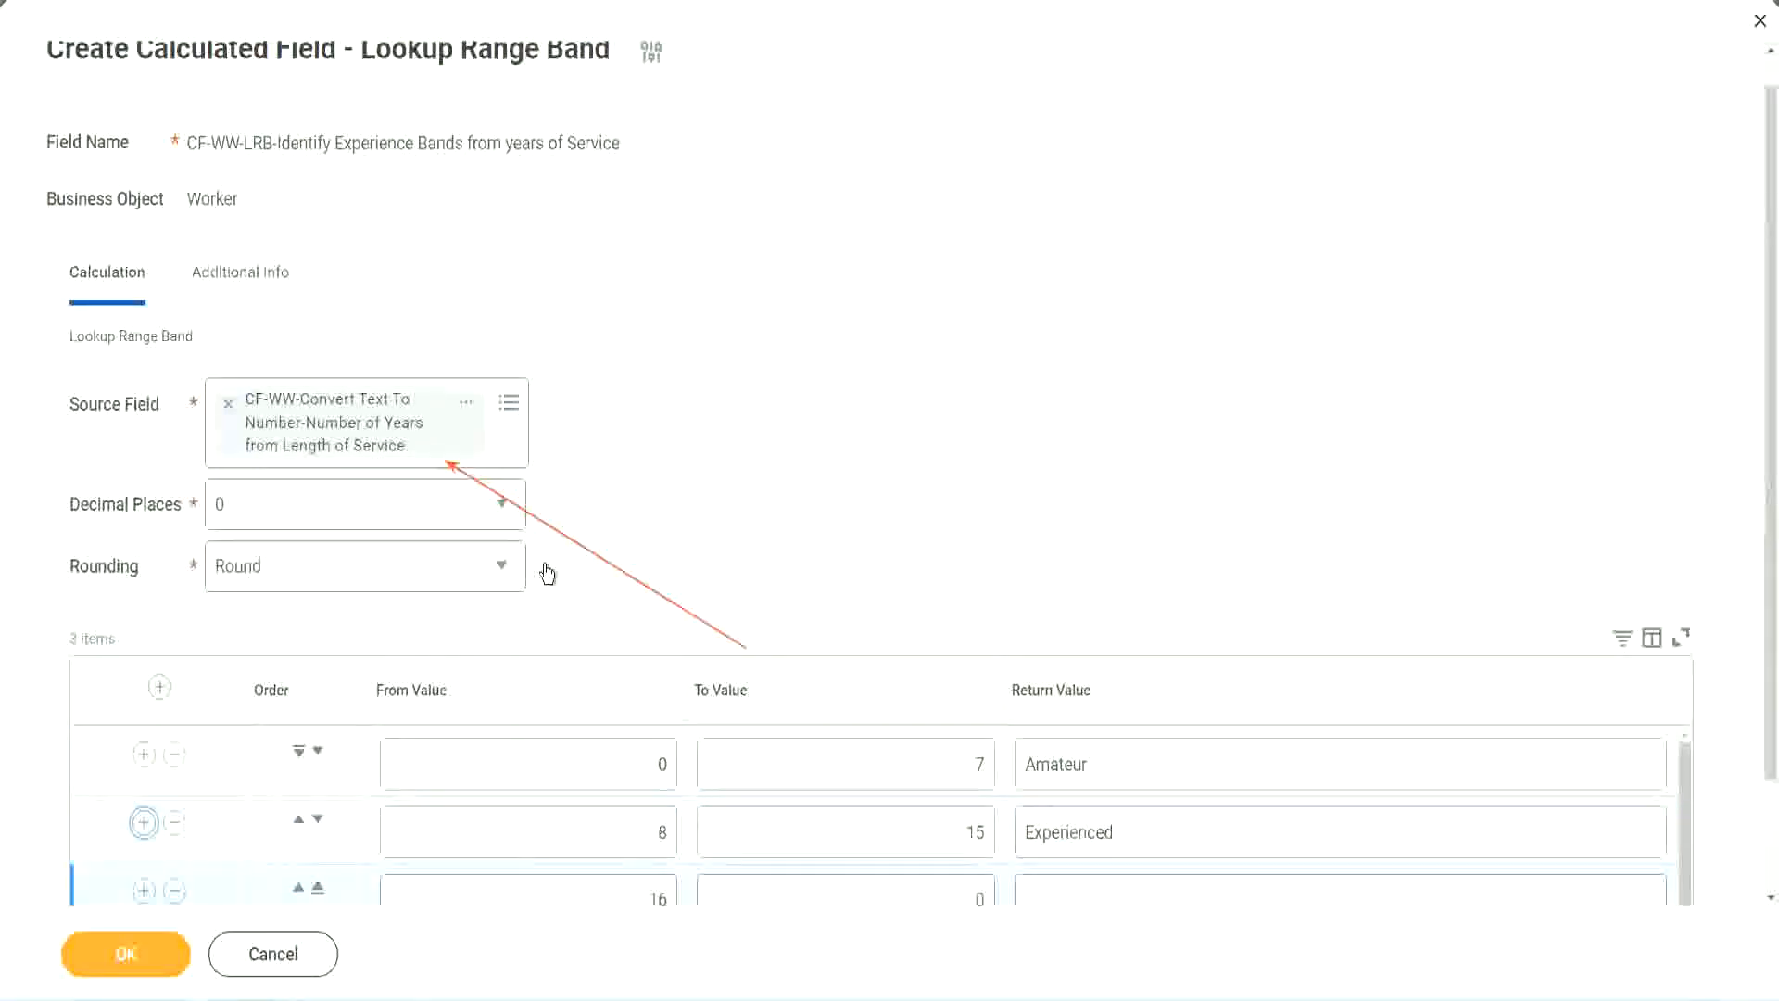
pyautogui.scroll(-2, 547, 574)
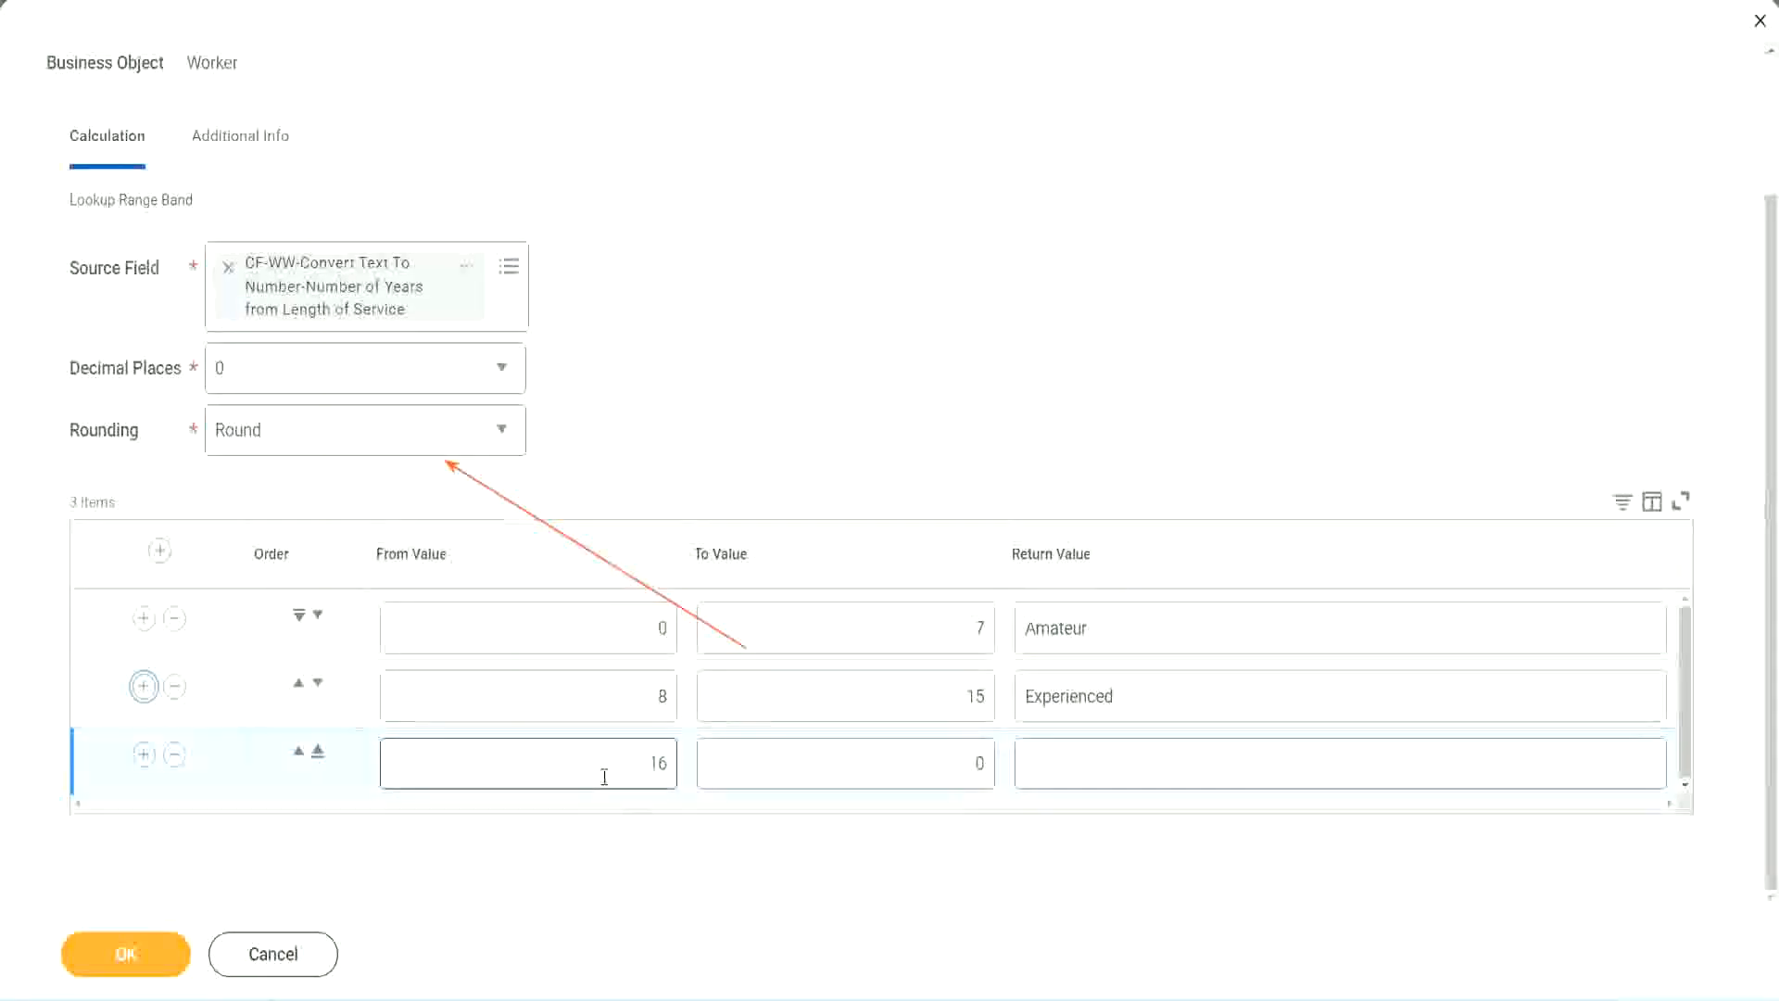
pyautogui.click(890, 766)
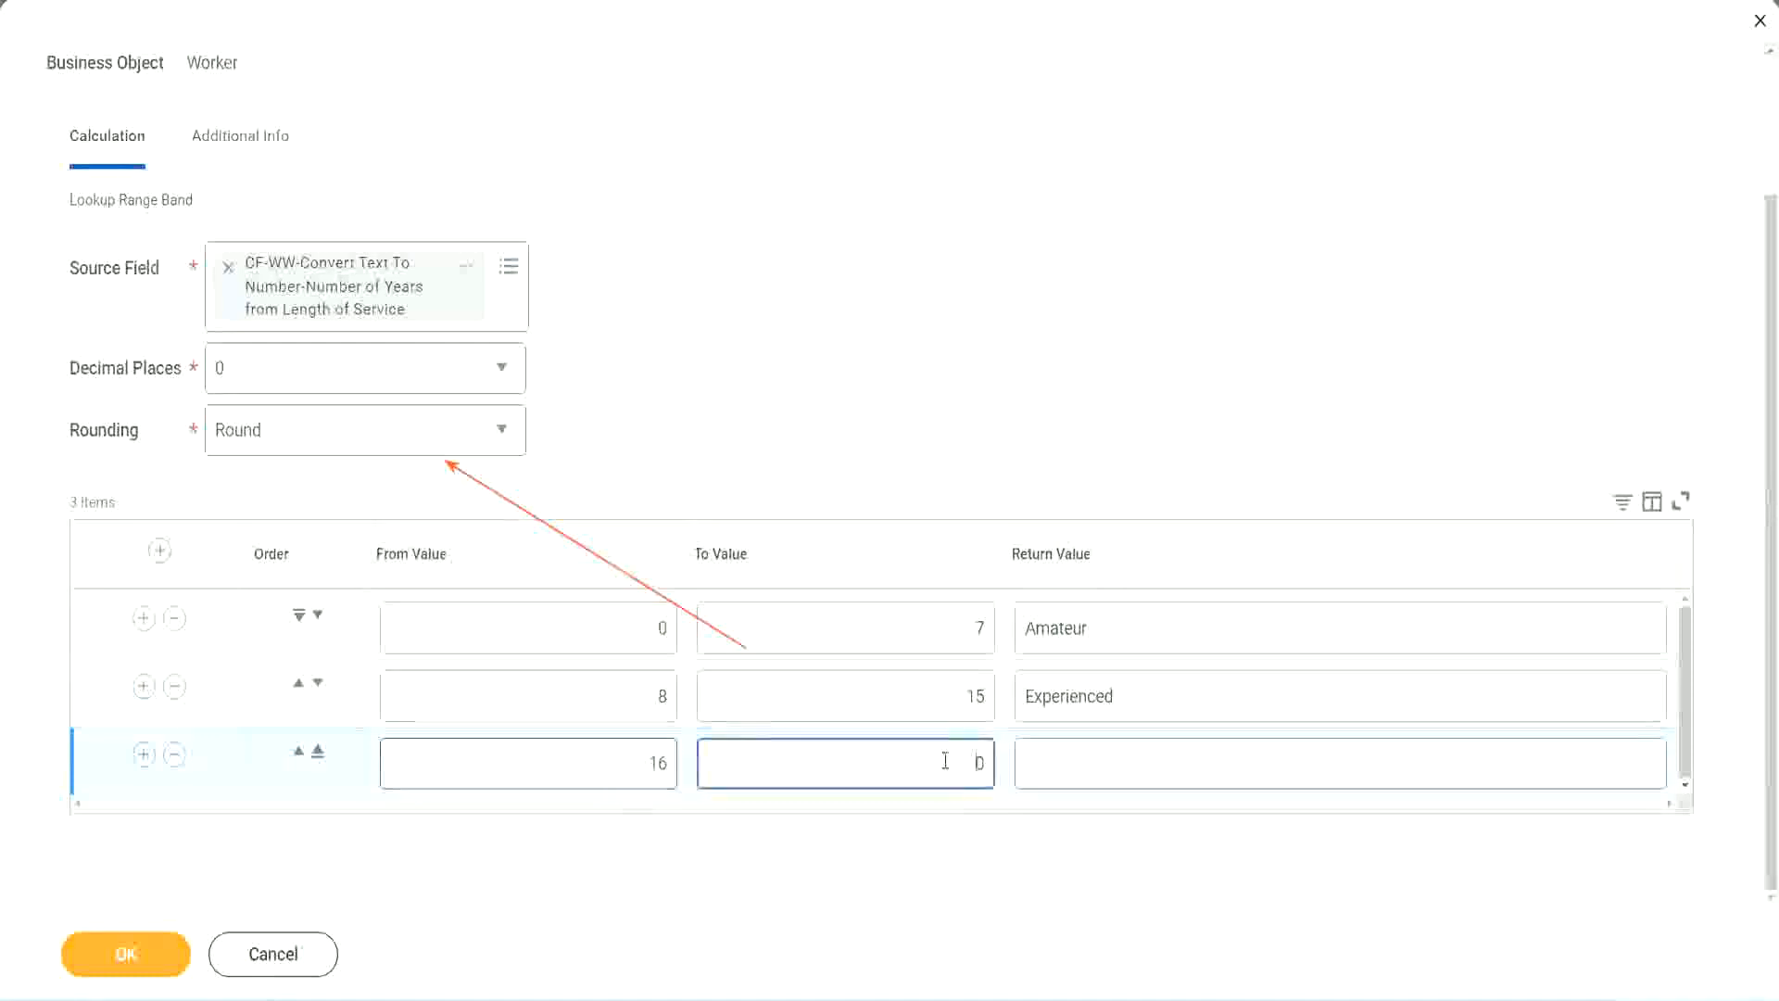
pyautogui.write('3')
pyautogui.press('Tab')
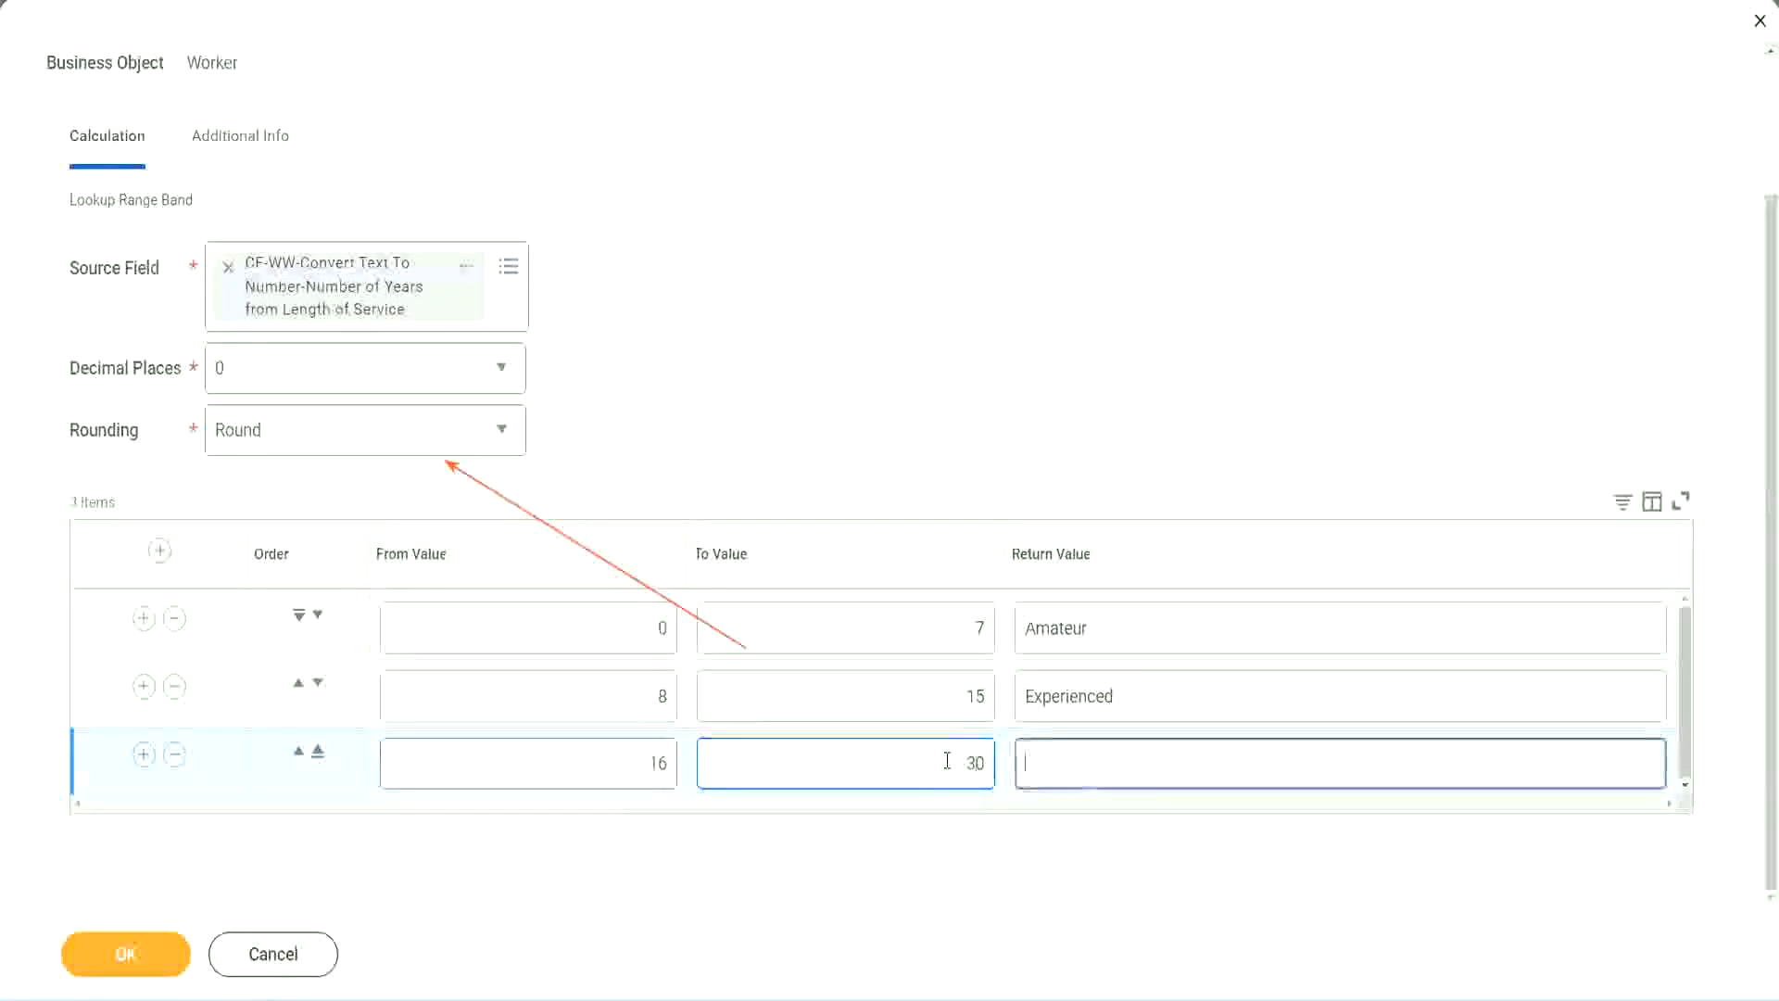
pyautogui.write('L')
pyautogui.press('BackSpace')
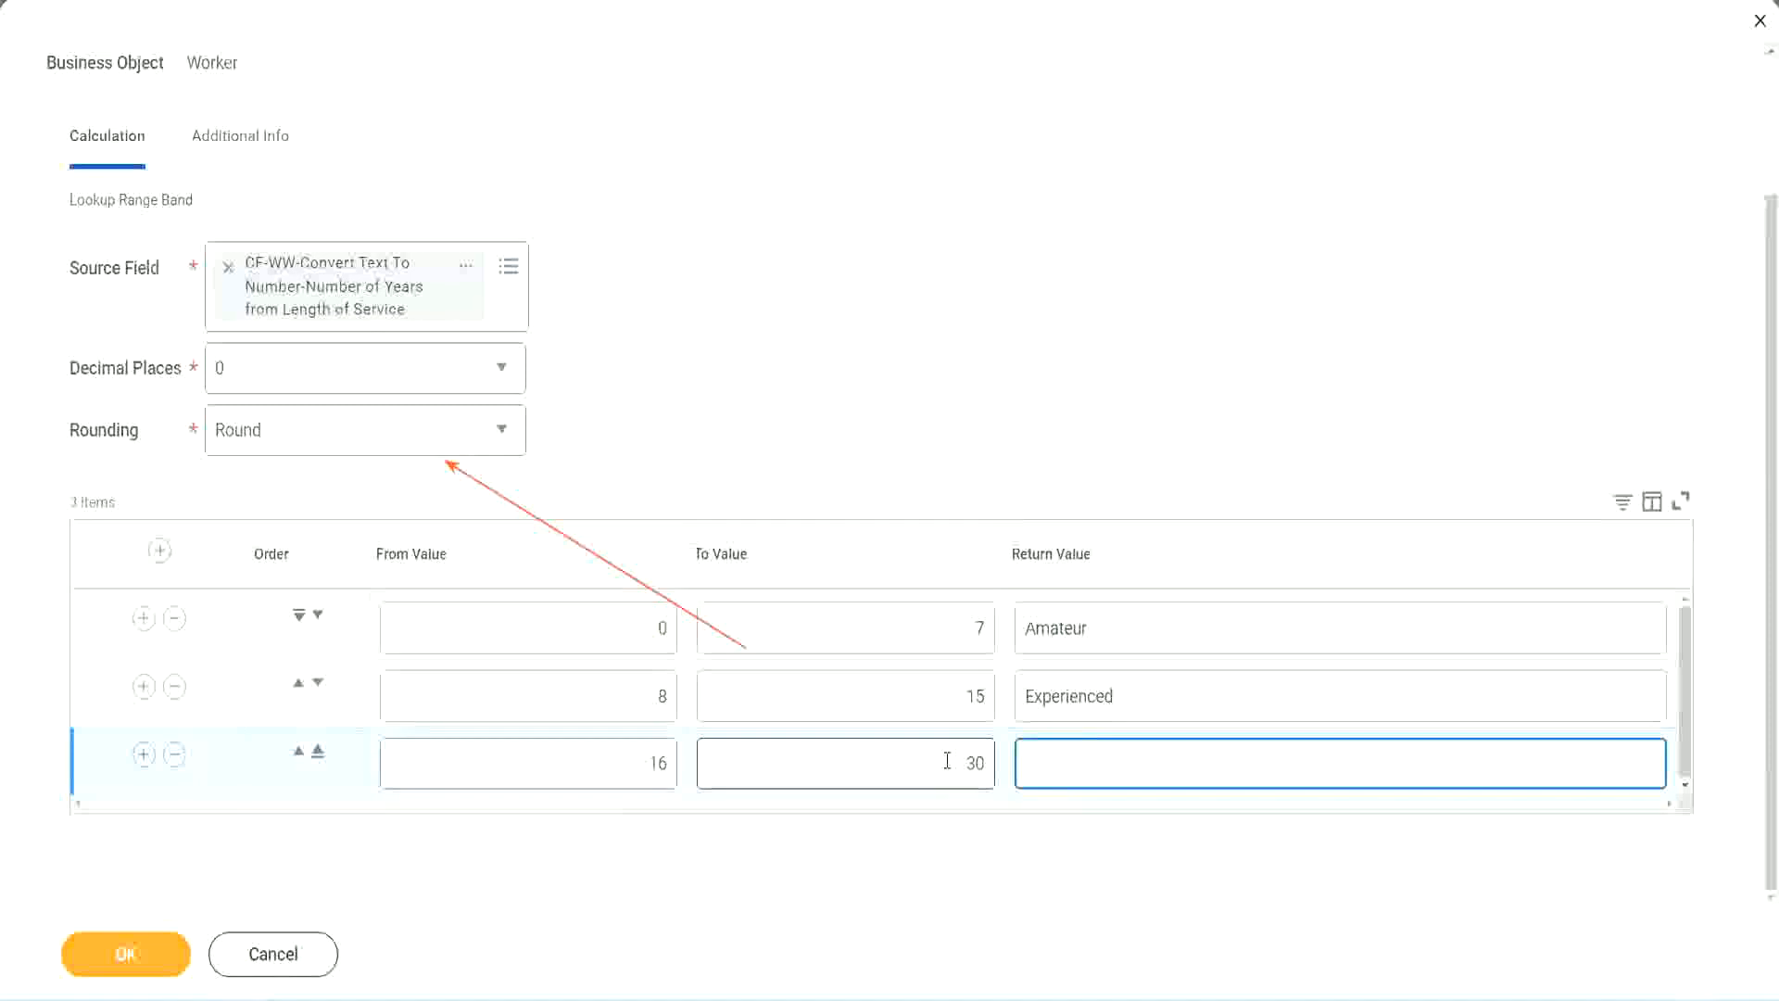
pyautogui.write('Senior')
# Add a fourth range band from 31 to 1000 with the return value "Legend"
pyautogui.click(141, 758)
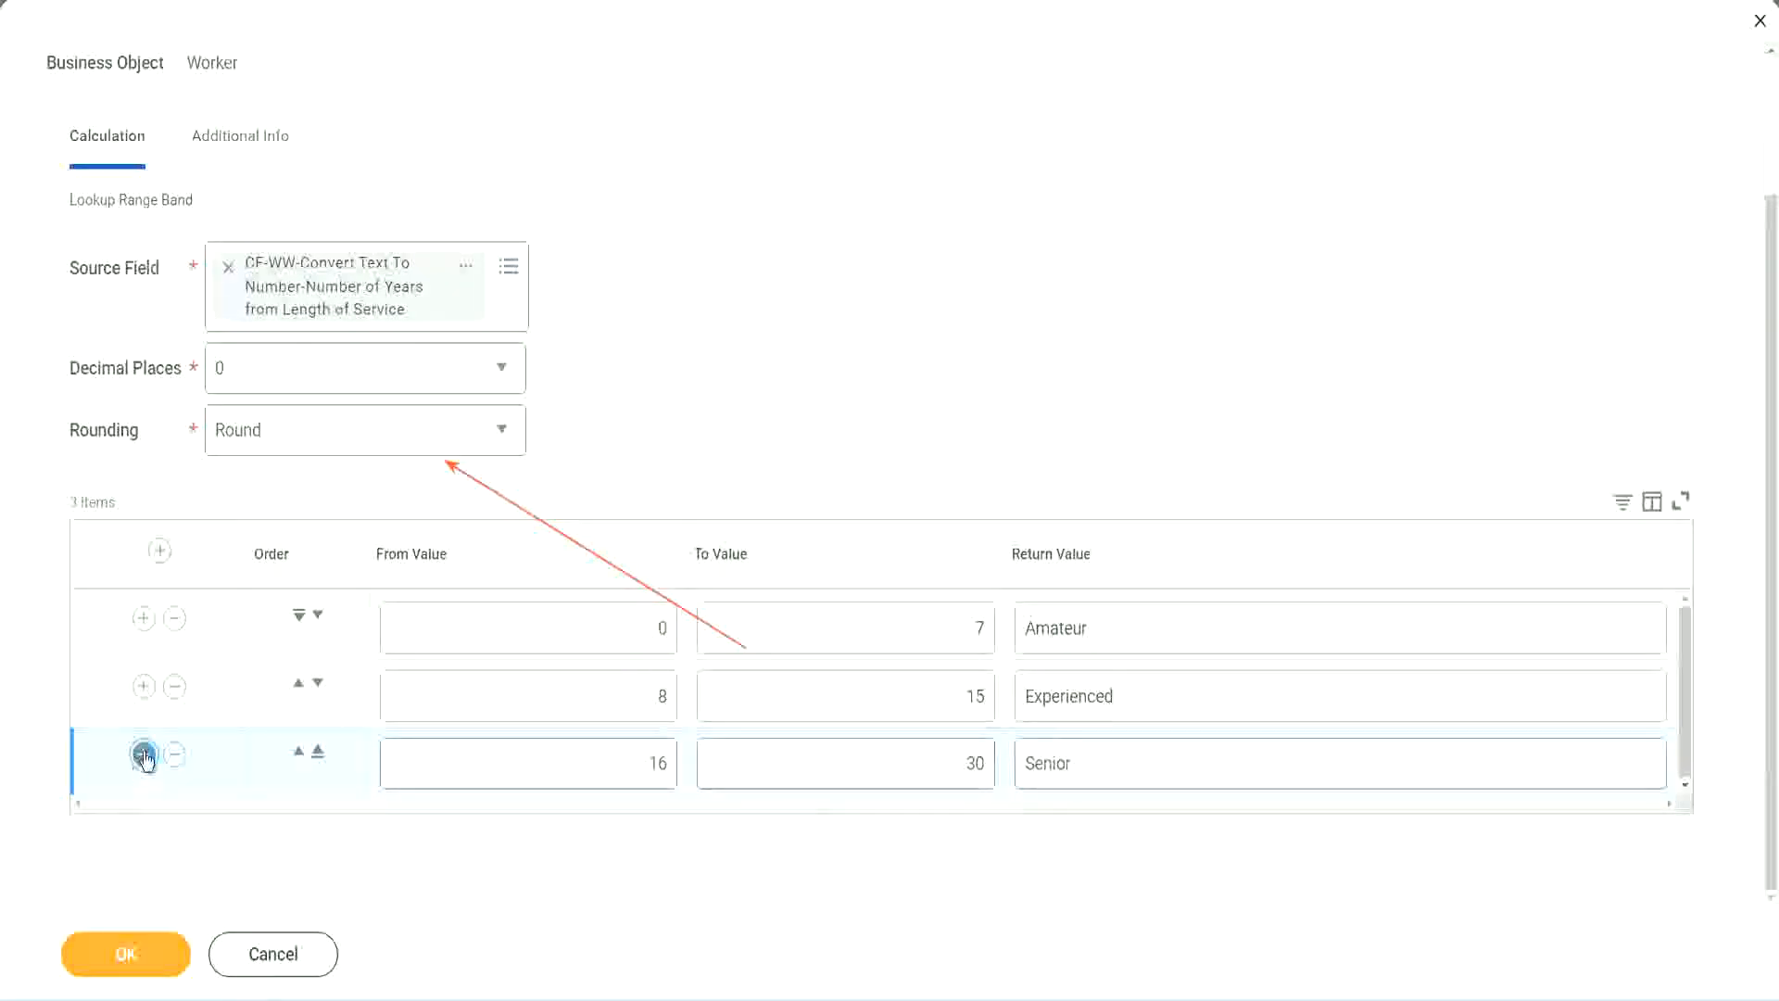
pyautogui.click(586, 755)
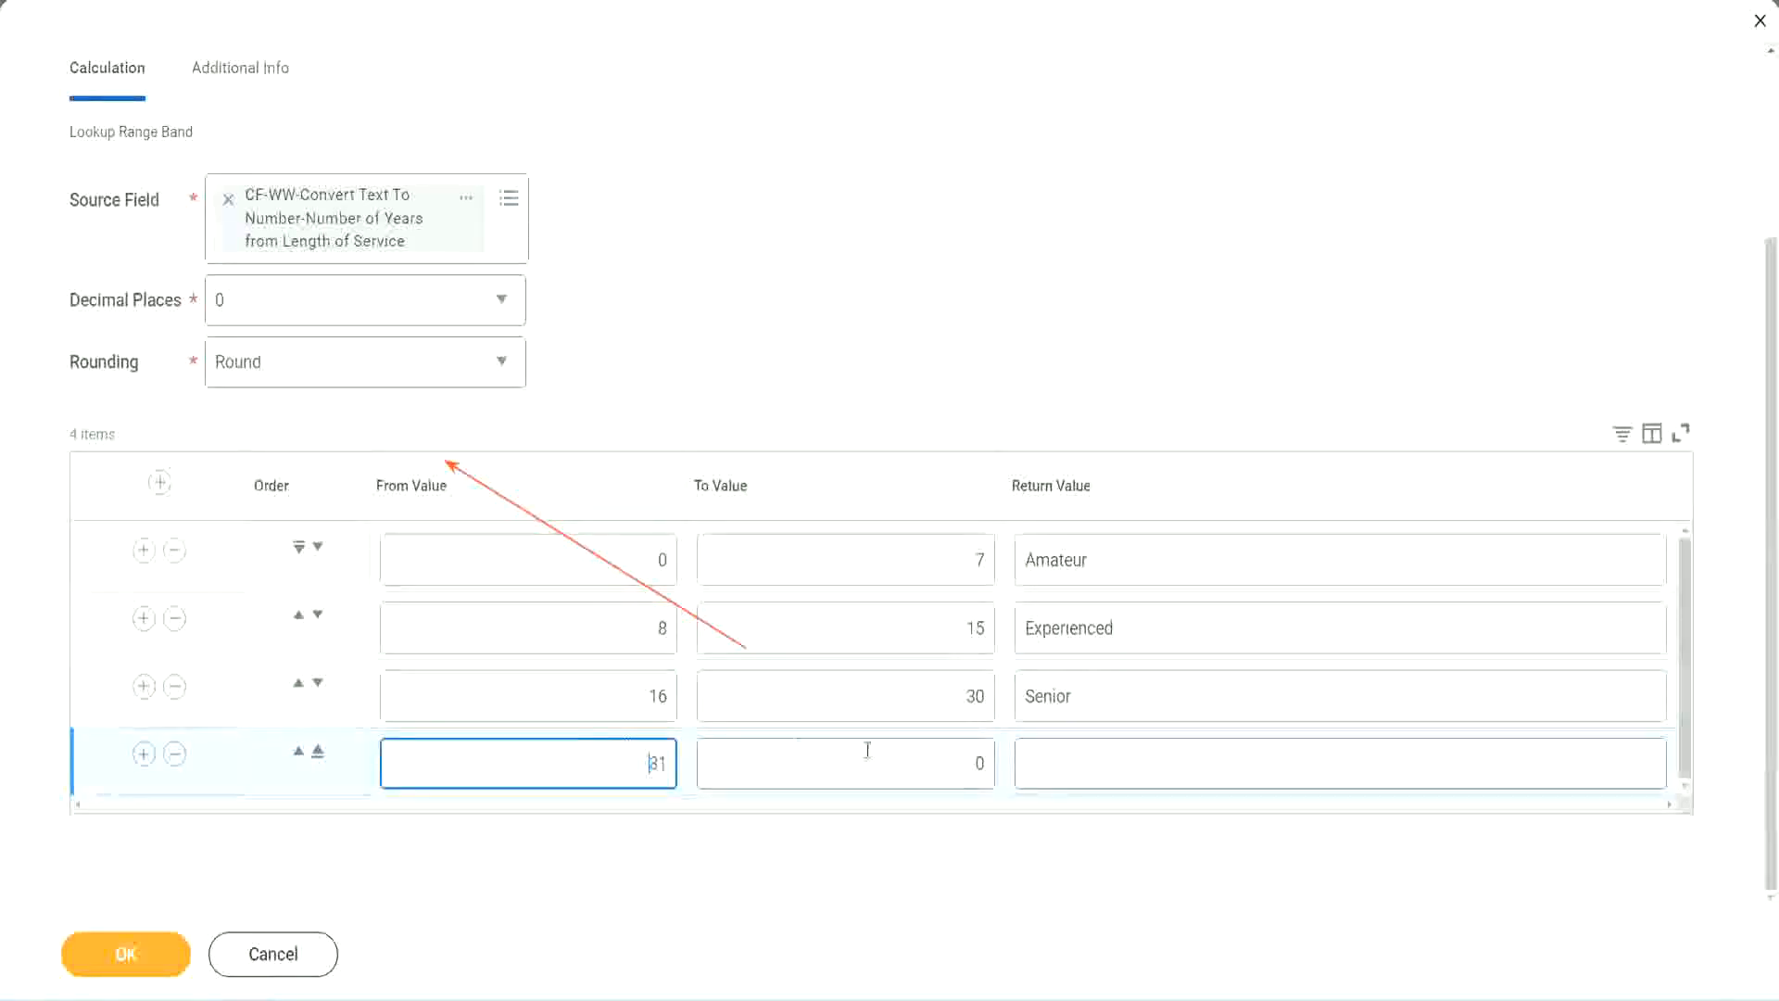
pyautogui.click(960, 764)
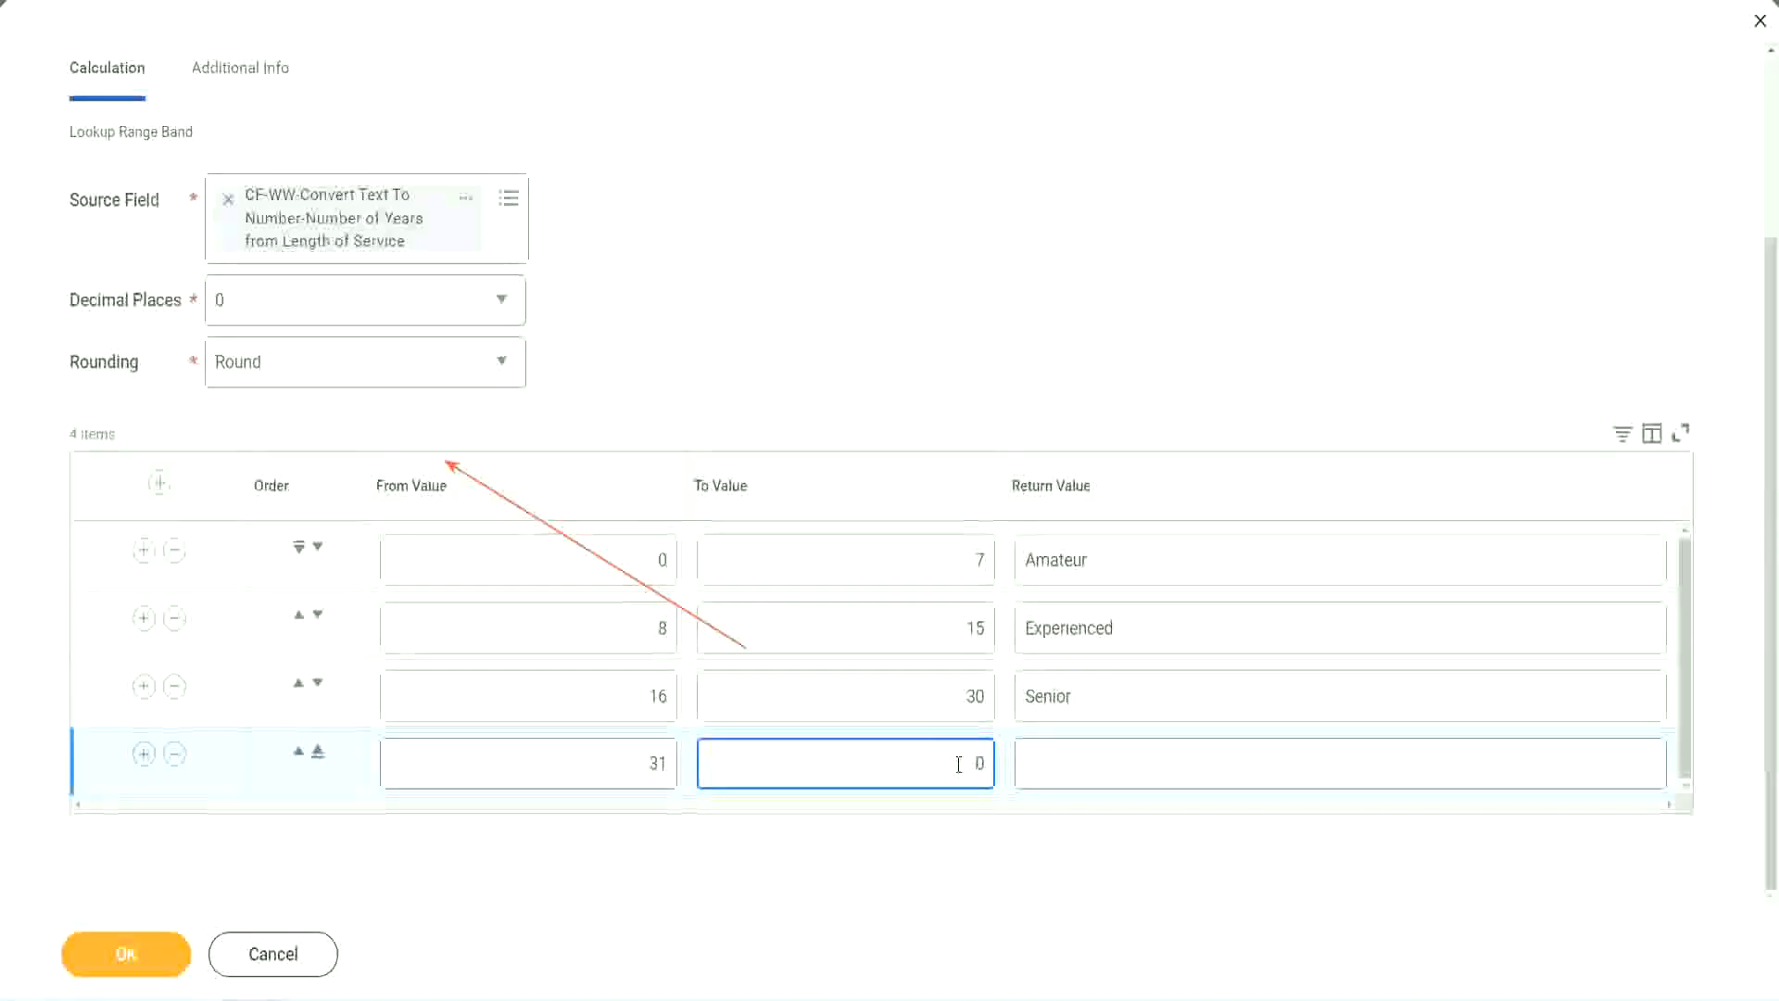
pyautogui.write('1000')
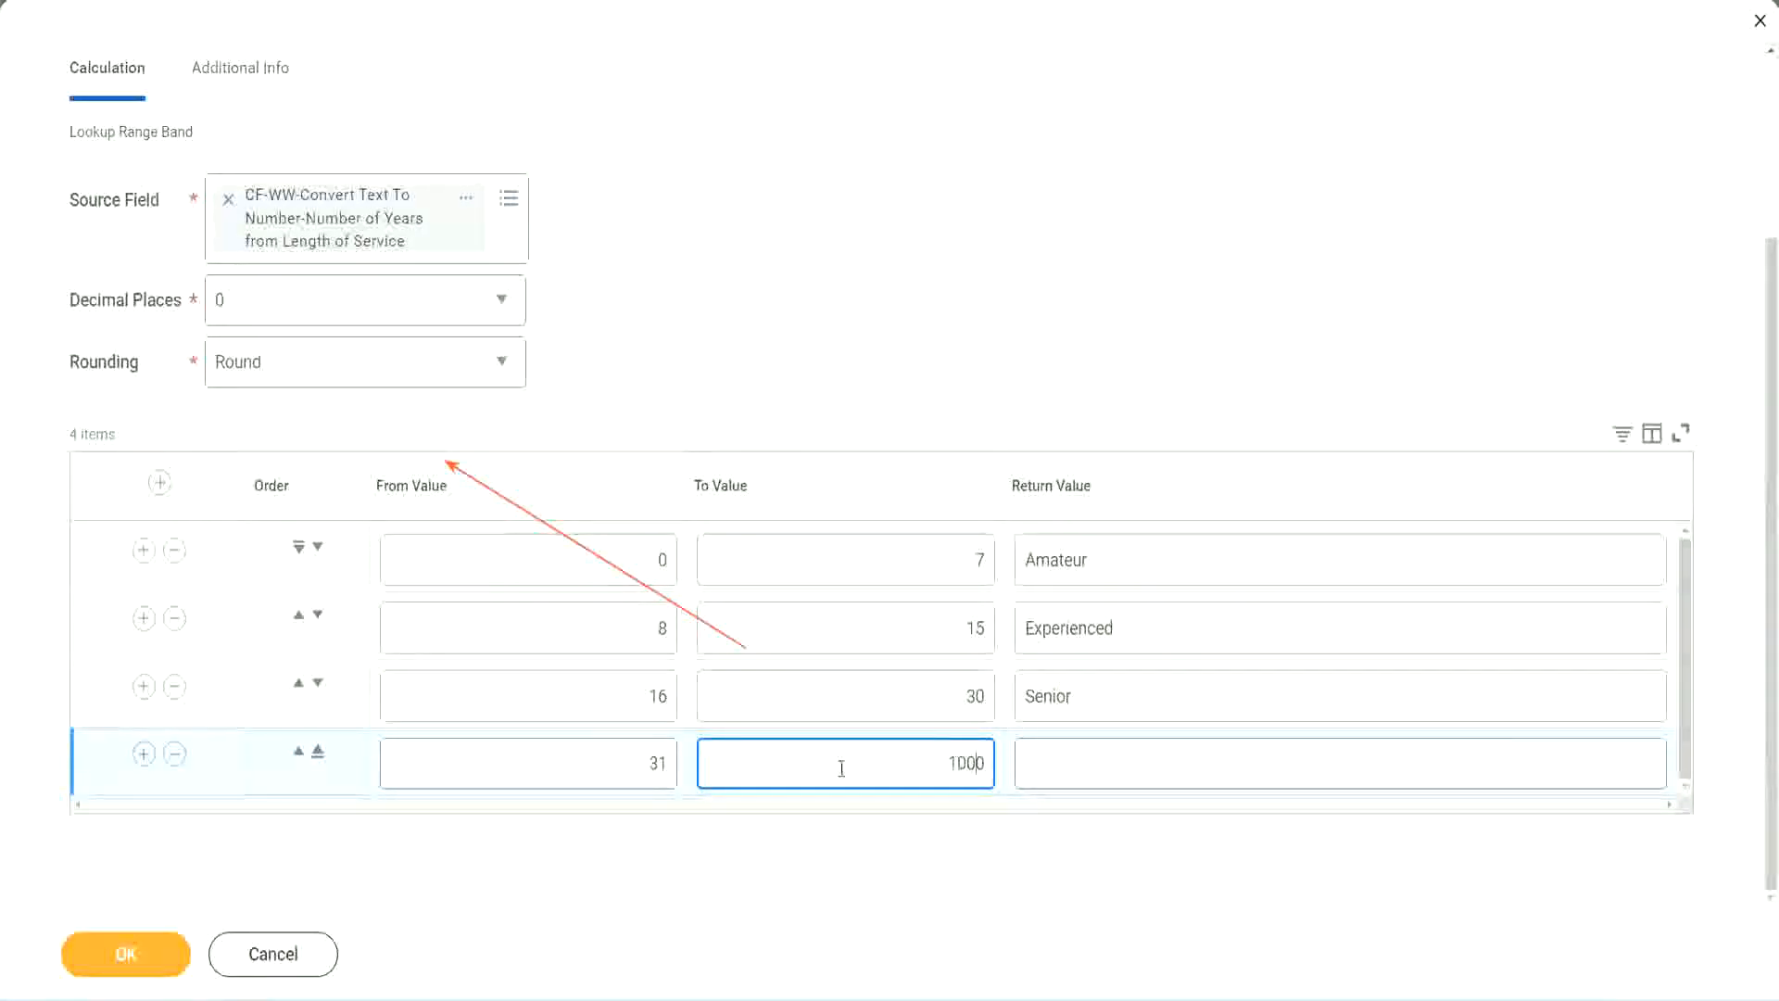
pyautogui.moveTo(840, 768); pyautogui.dragTo(1034, 754)
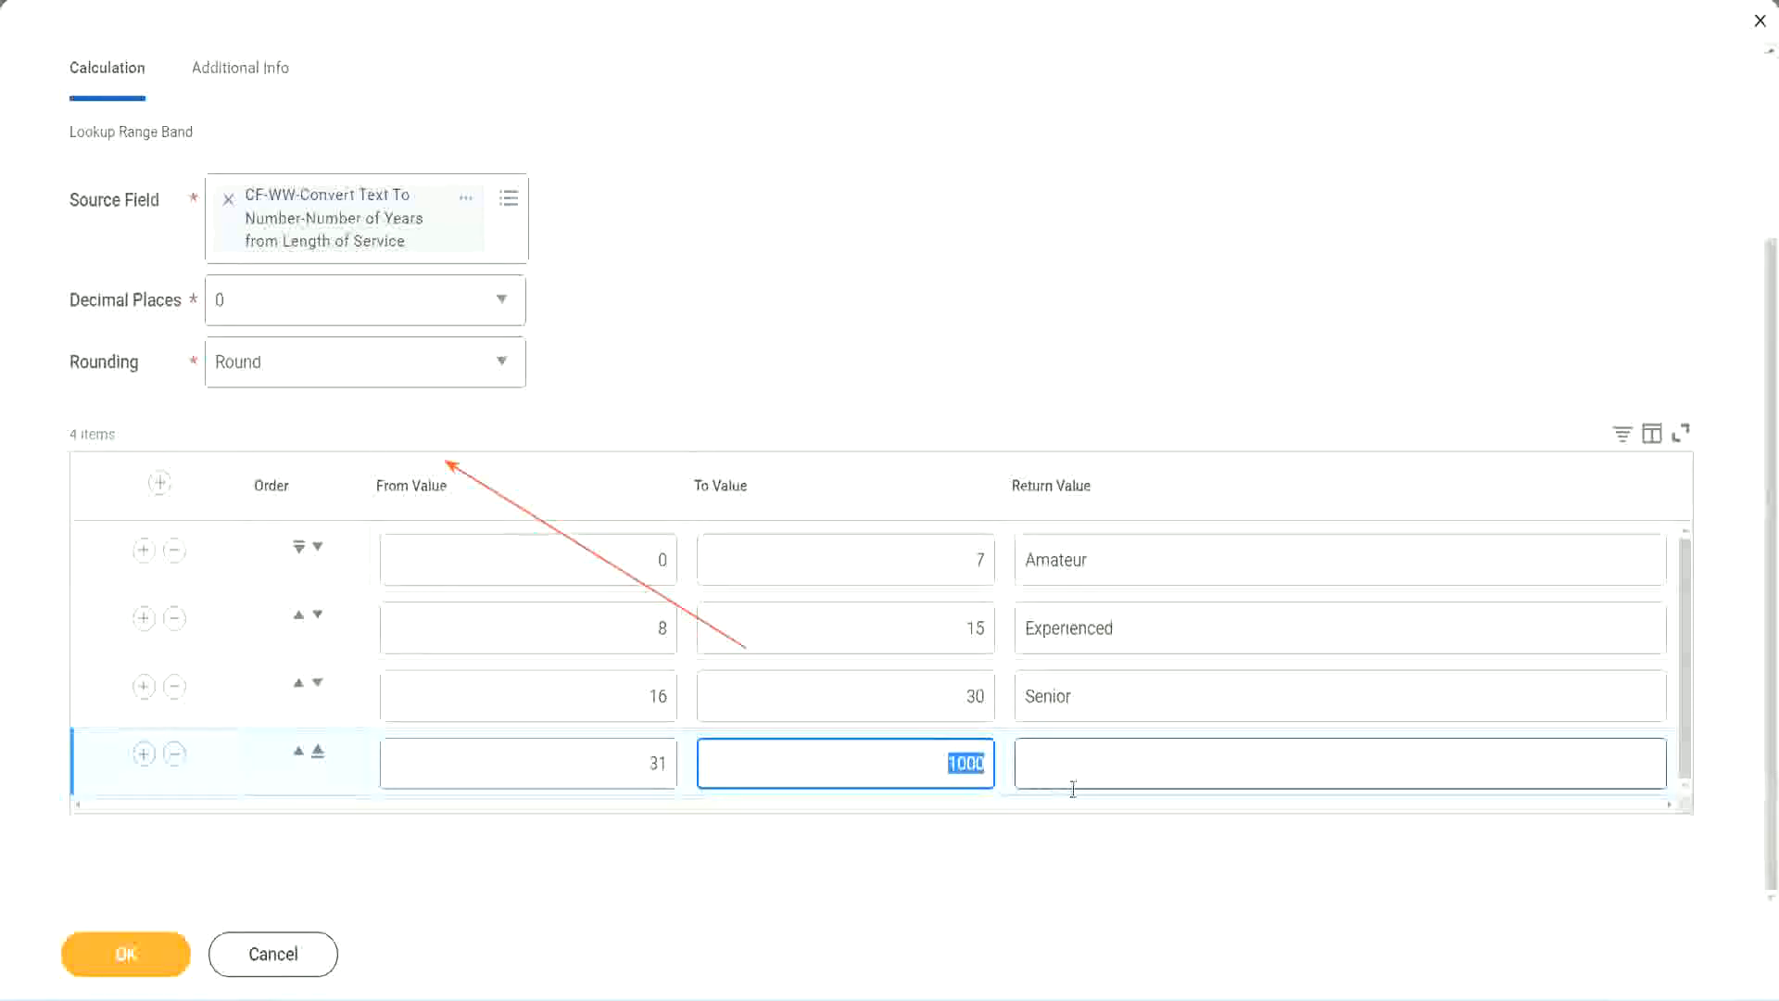
pyautogui.click(957, 756)
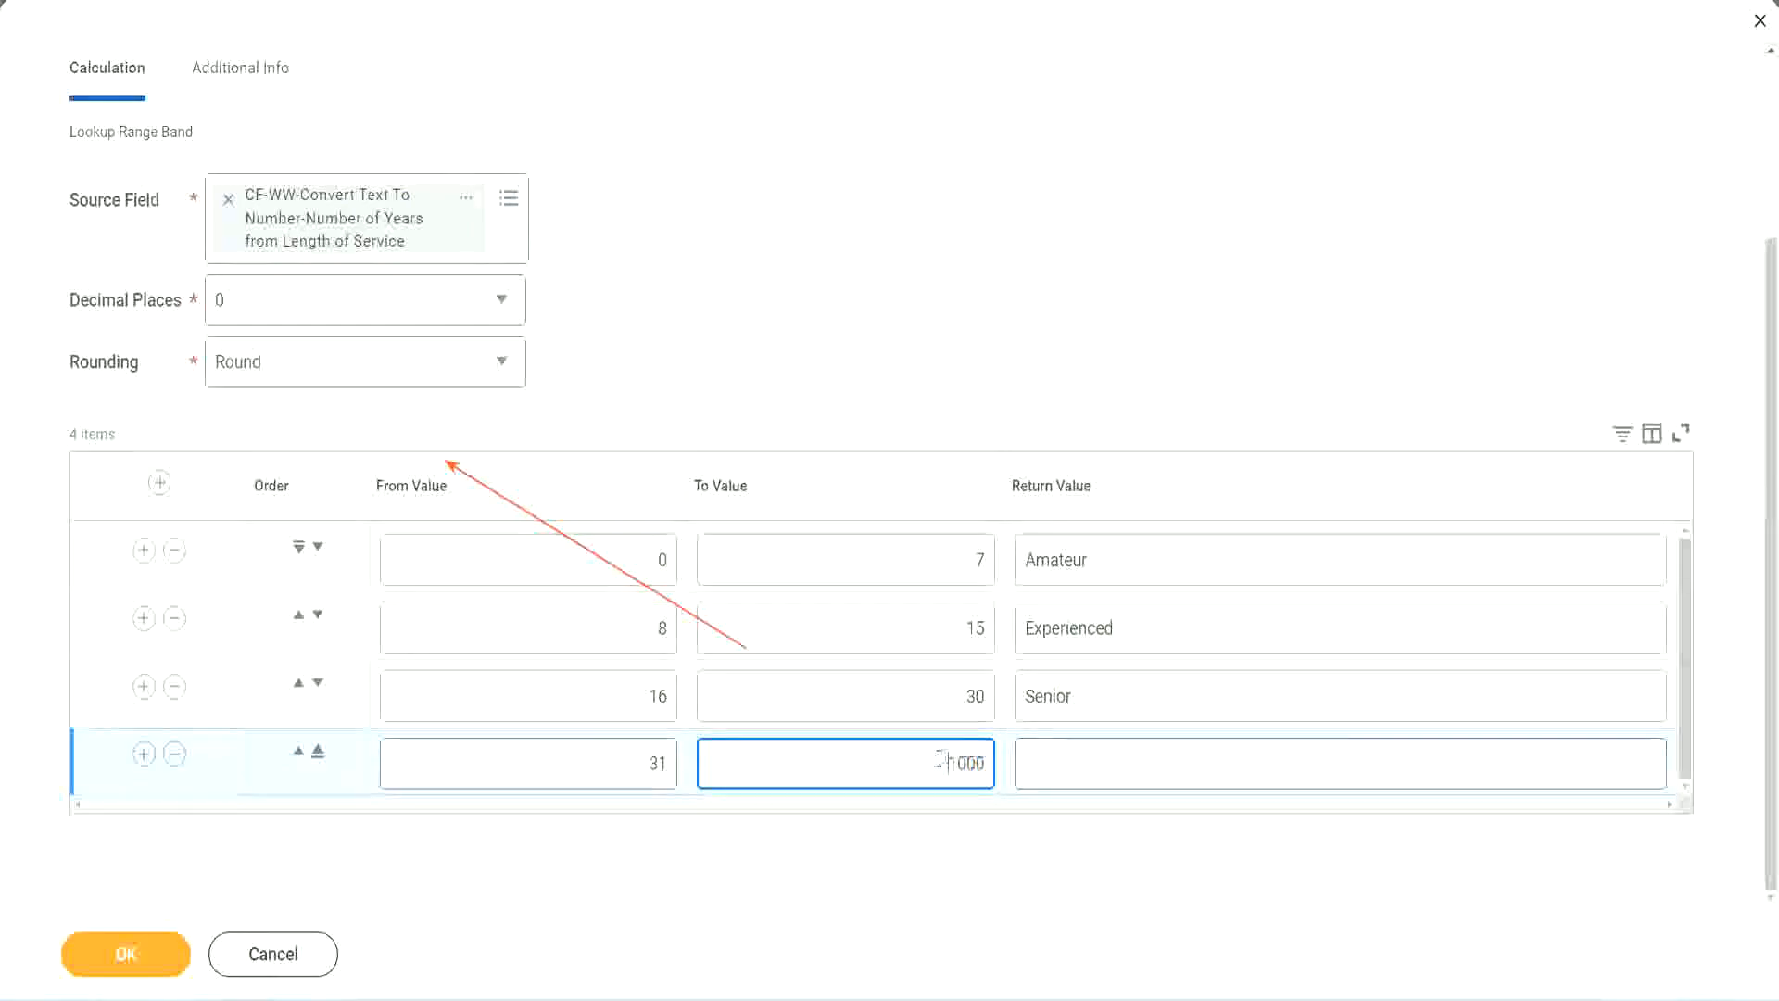
pyautogui.doubleClick(998, 758)
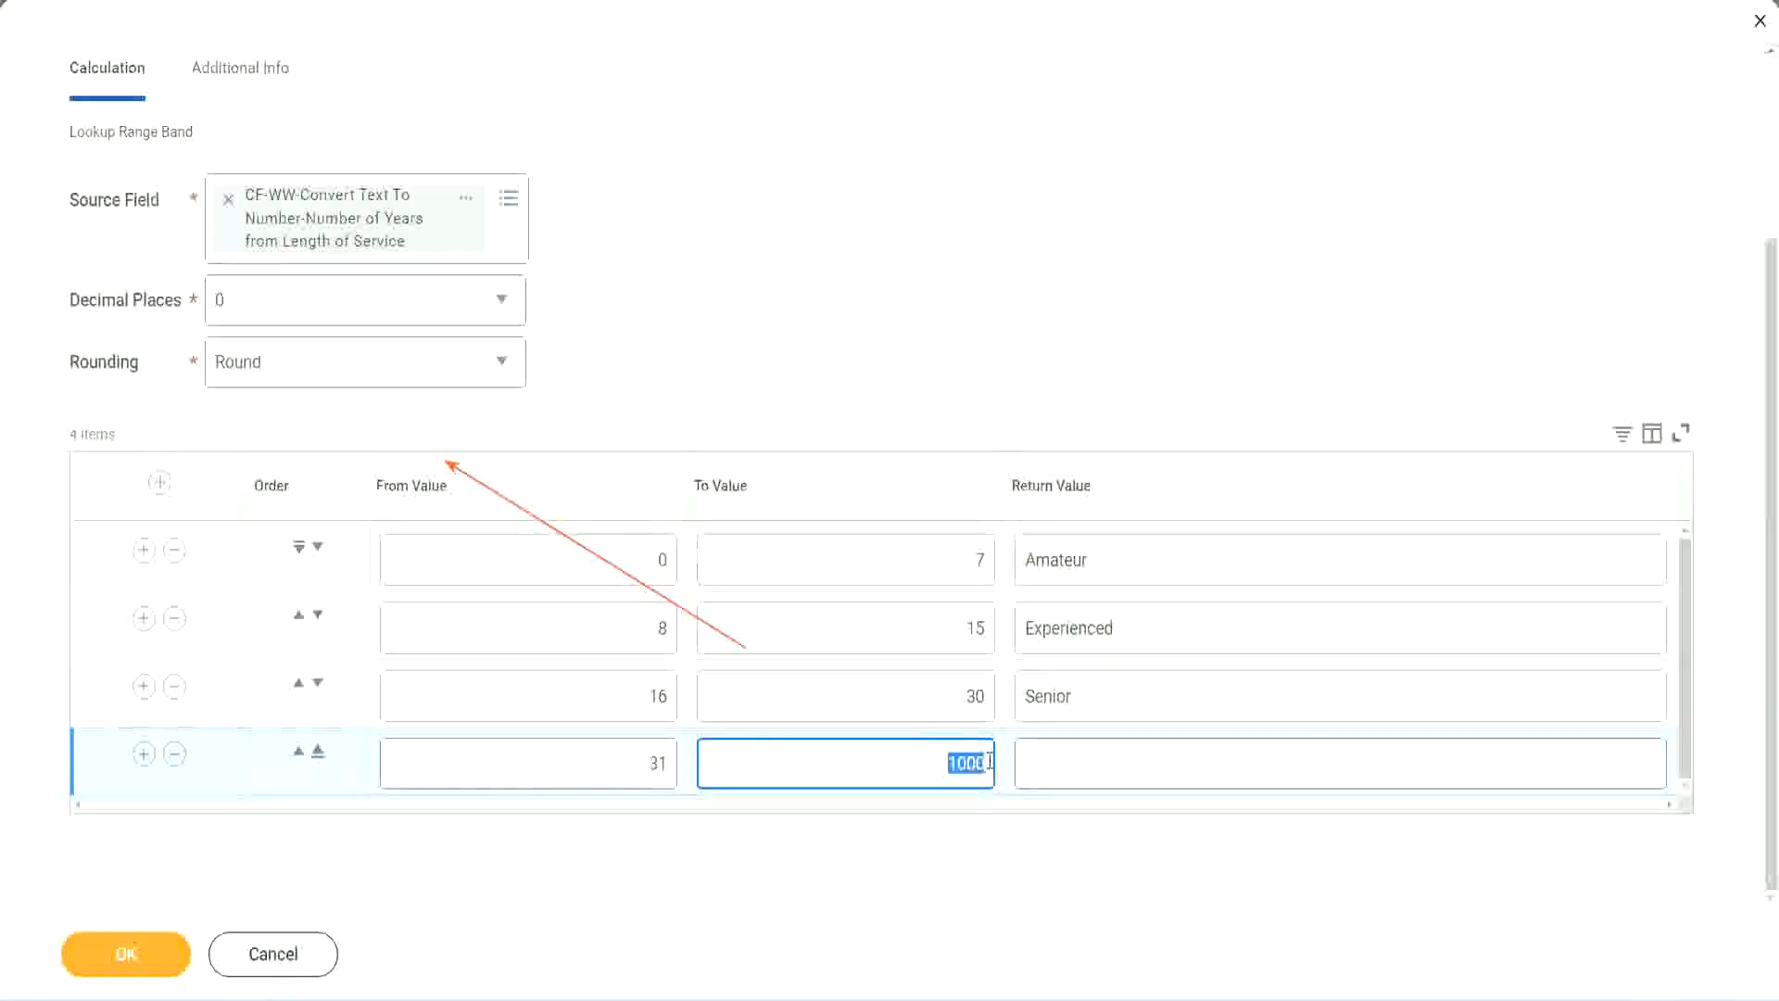
pyautogui.click(1110, 765)
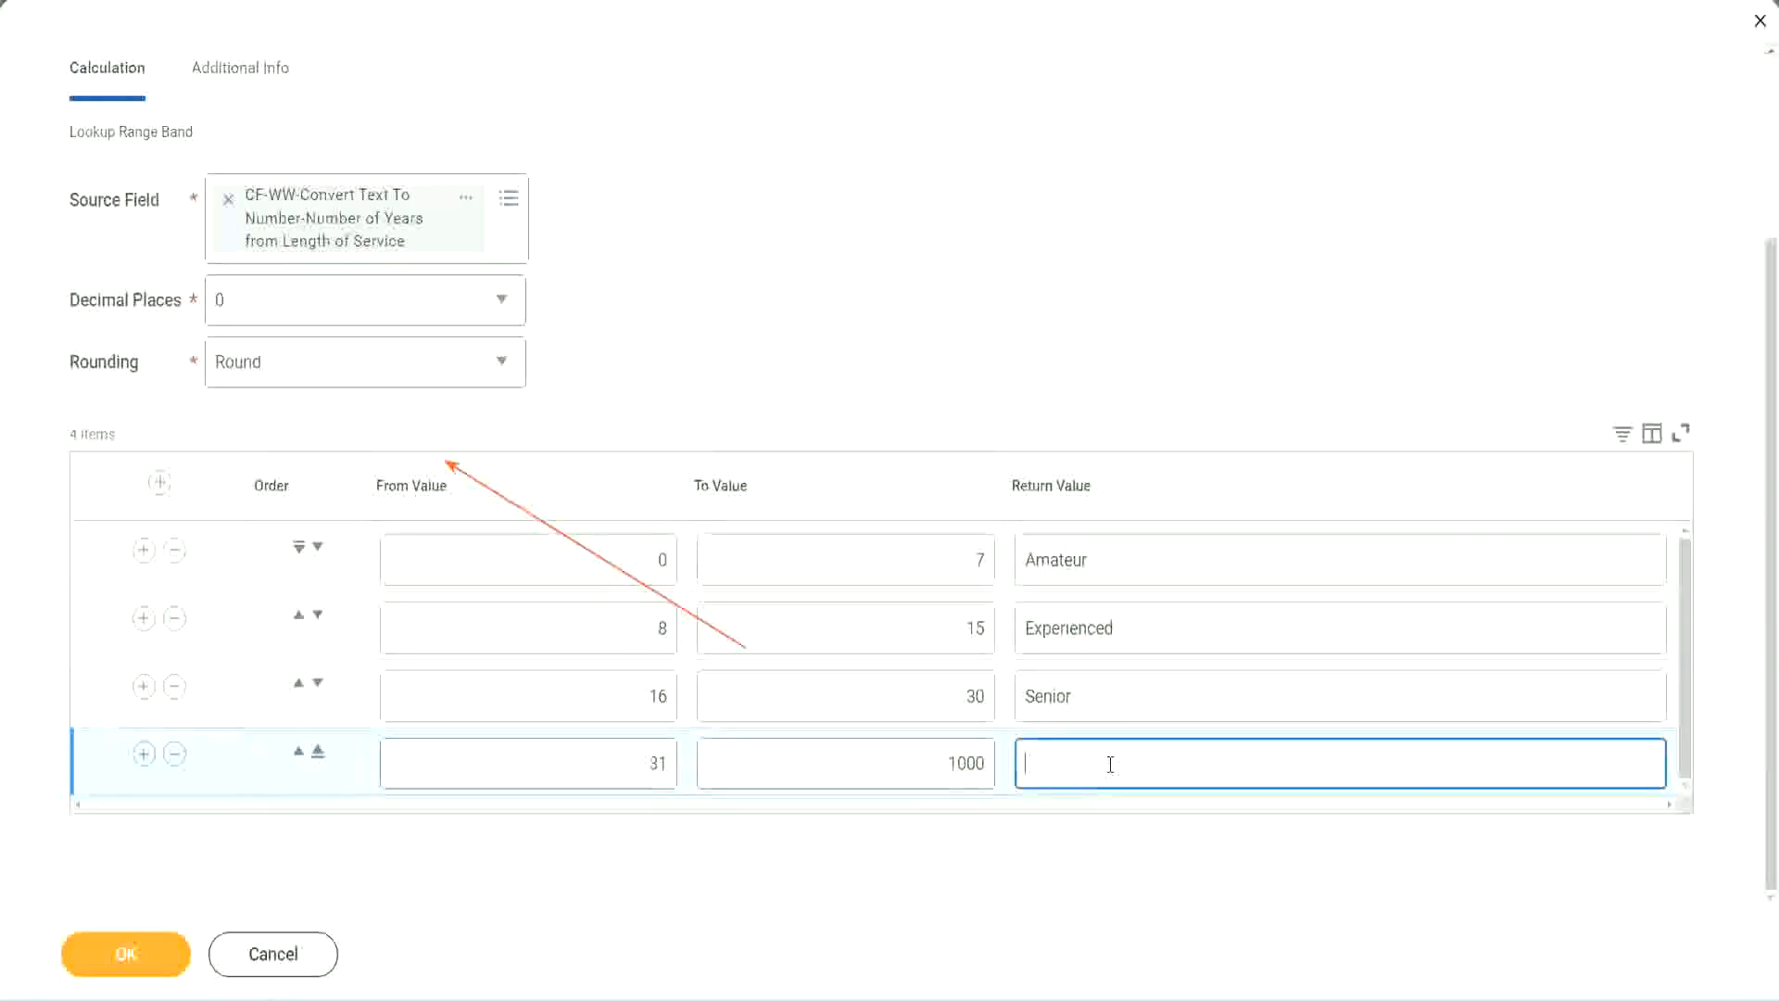
pyautogui.write('Legend')
pyautogui.click(828, 310)
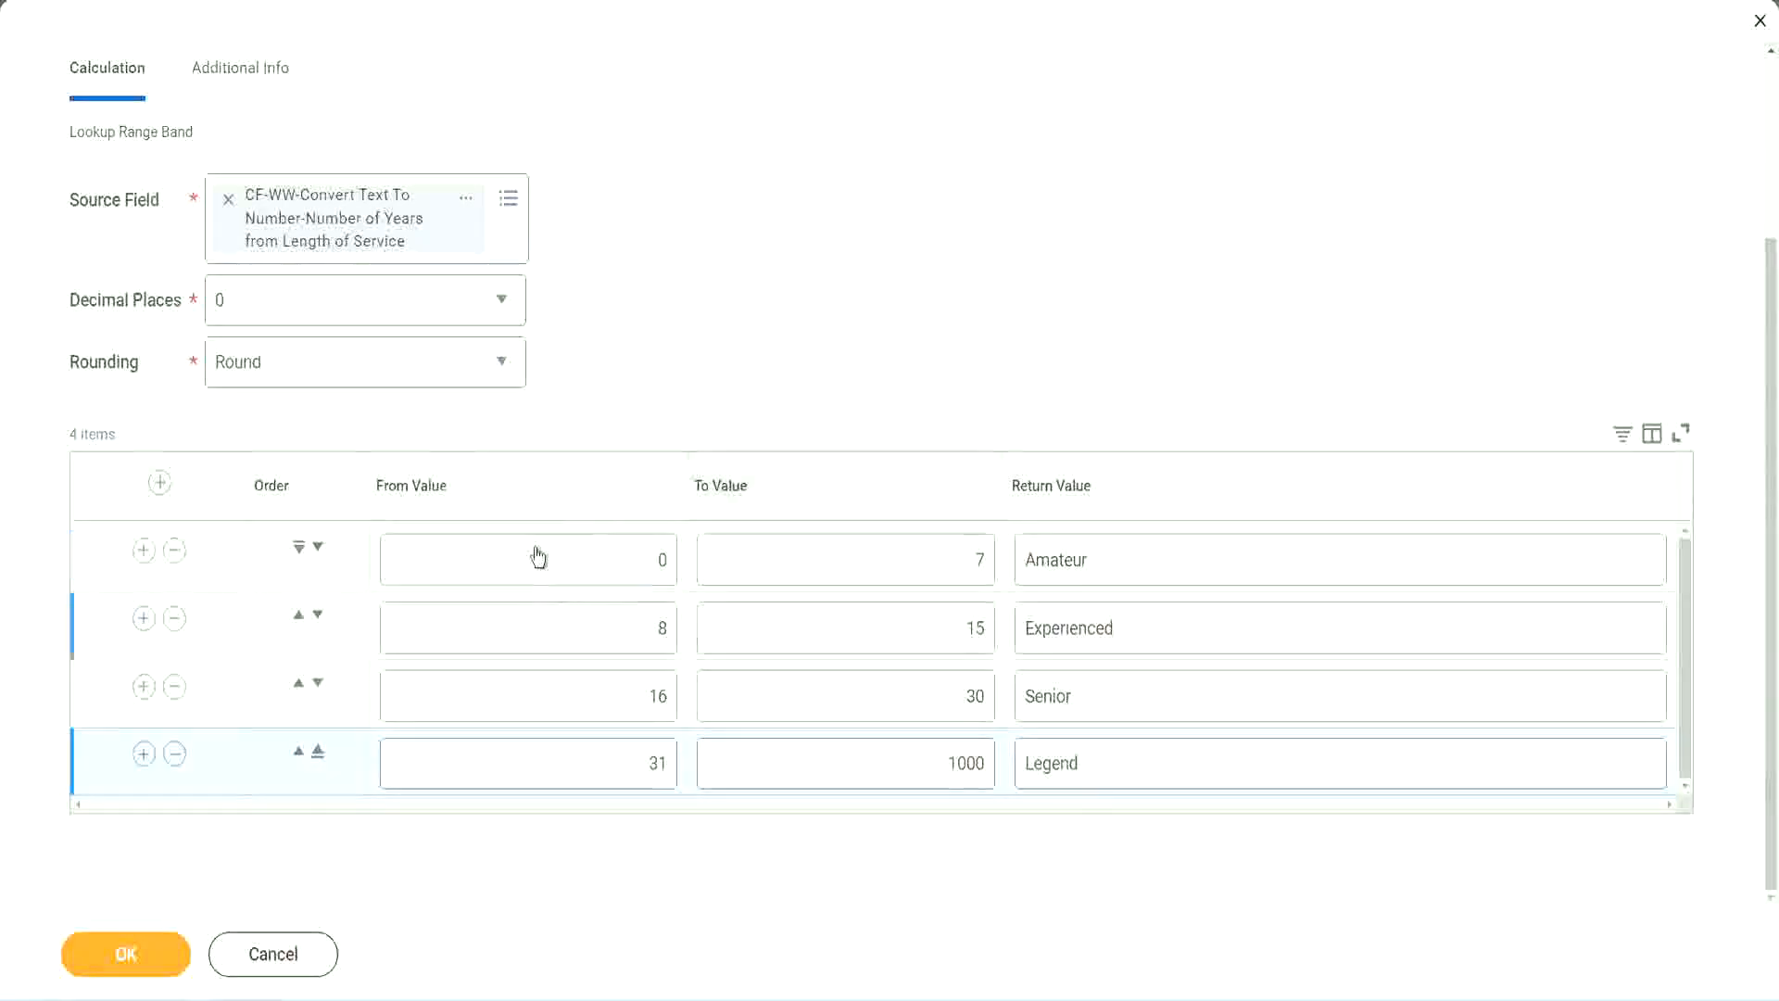
# Review the four range bands, checking each return value and the limits of the first band
pyautogui.click(1155, 558)
pyautogui.click(1150, 629)
pyautogui.click(1121, 709)
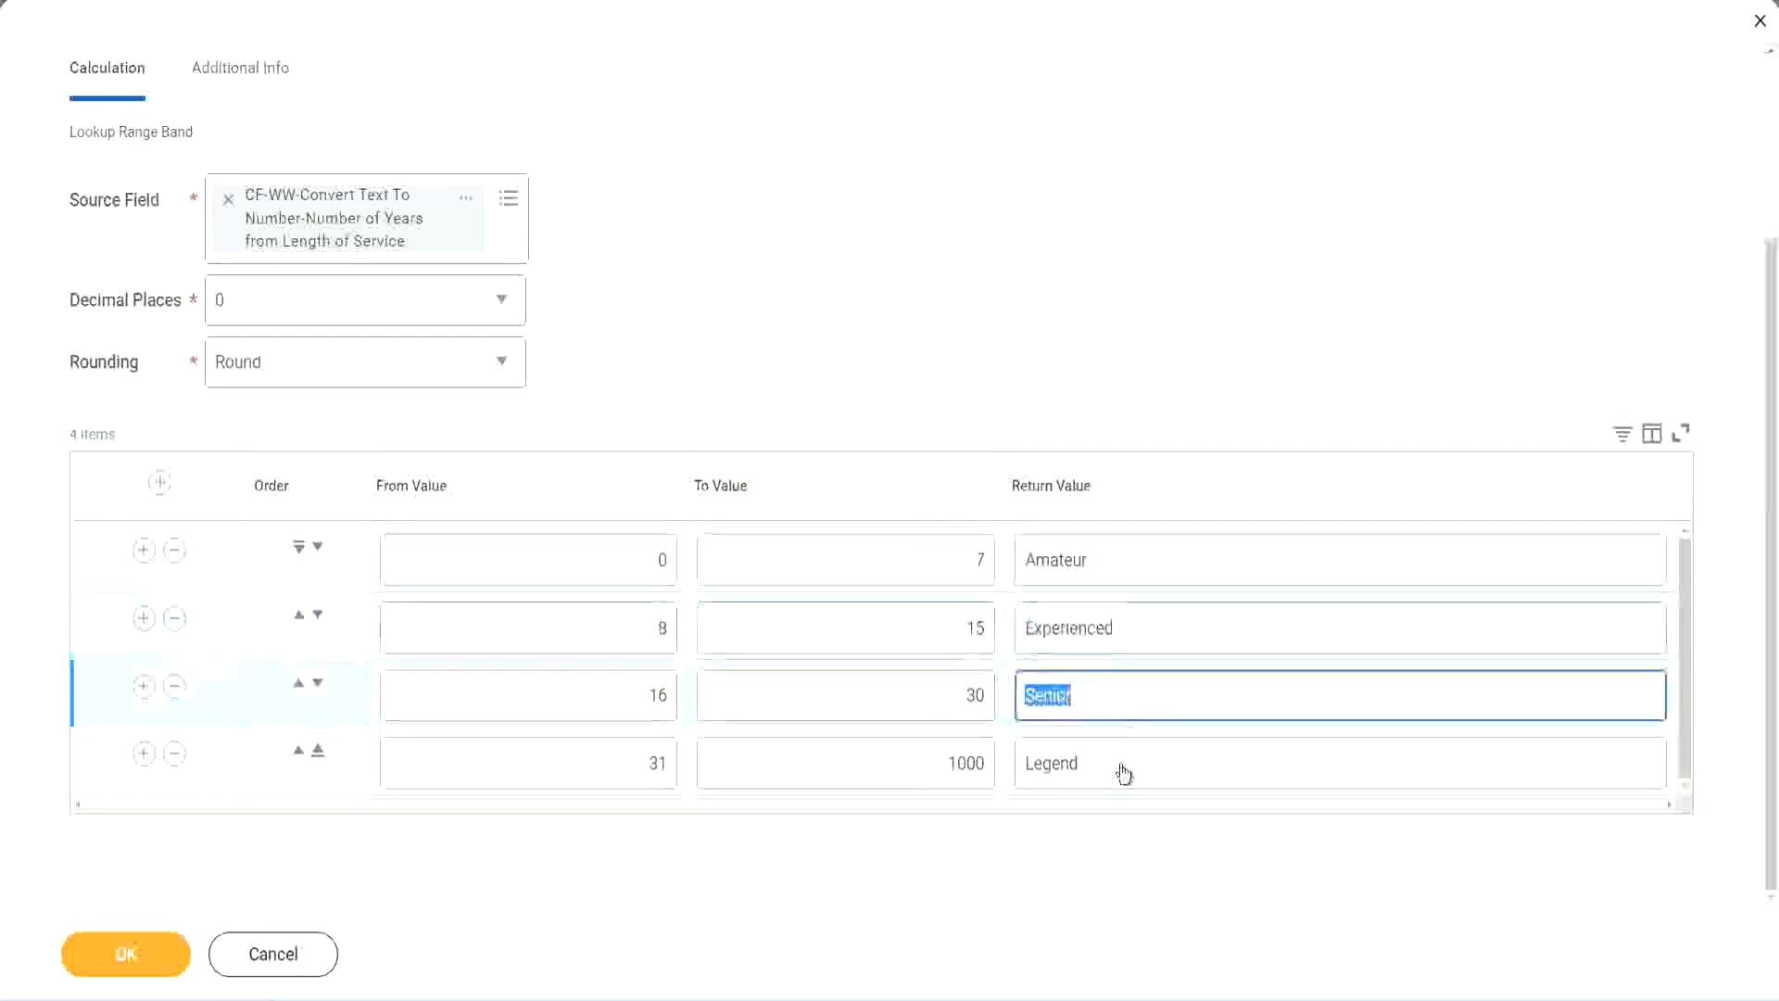
pyautogui.click(1120, 763)
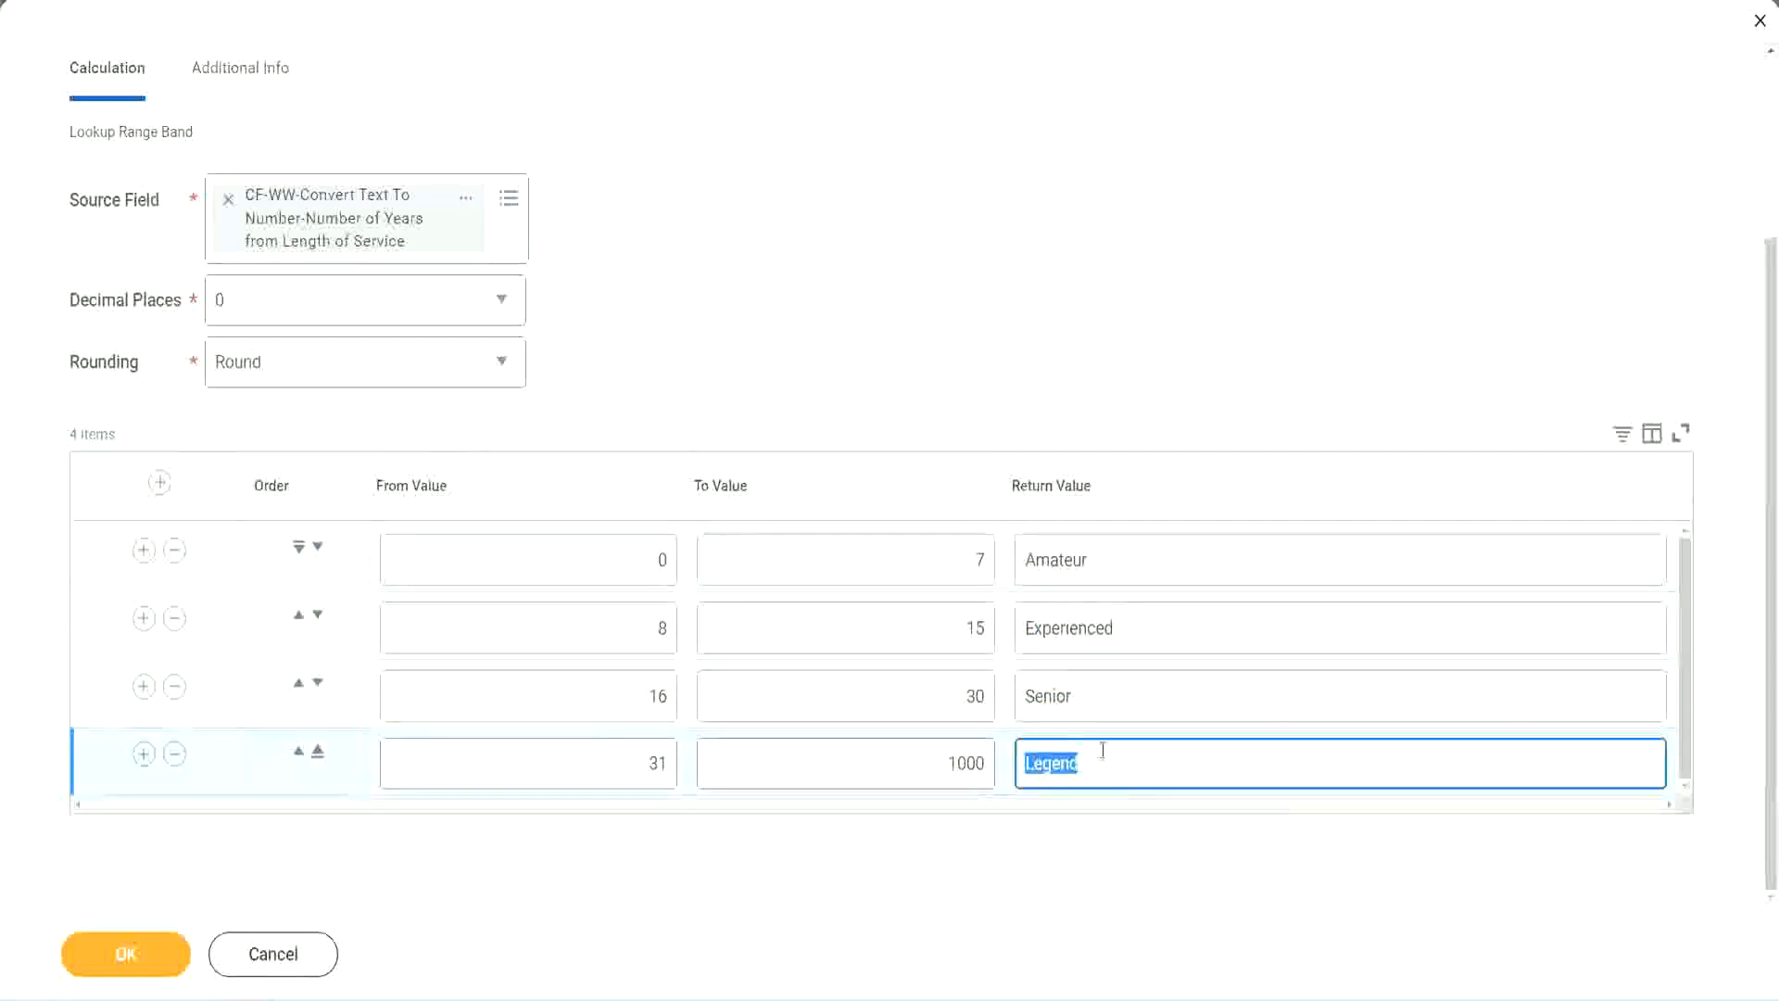
pyautogui.click(563, 568)
pyautogui.click(911, 547)
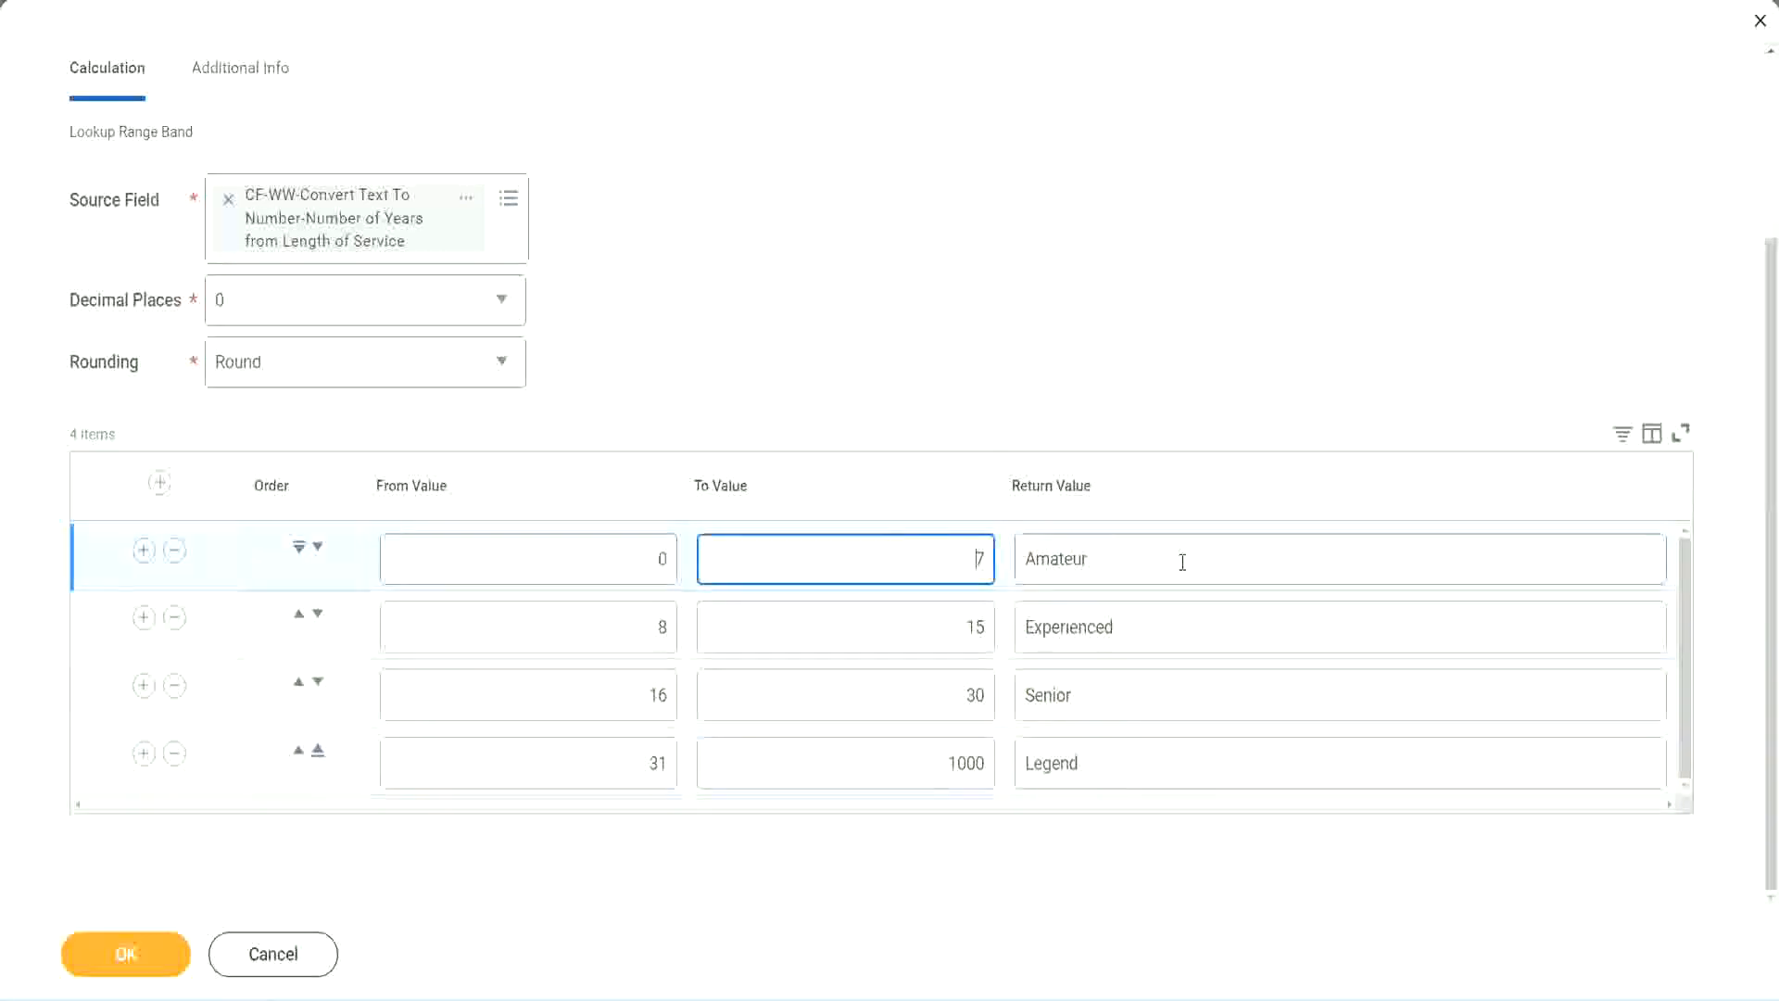
pyautogui.click(1180, 560)
pyautogui.click(1156, 624)
pyautogui.click(1136, 709)
pyautogui.click(1118, 764)
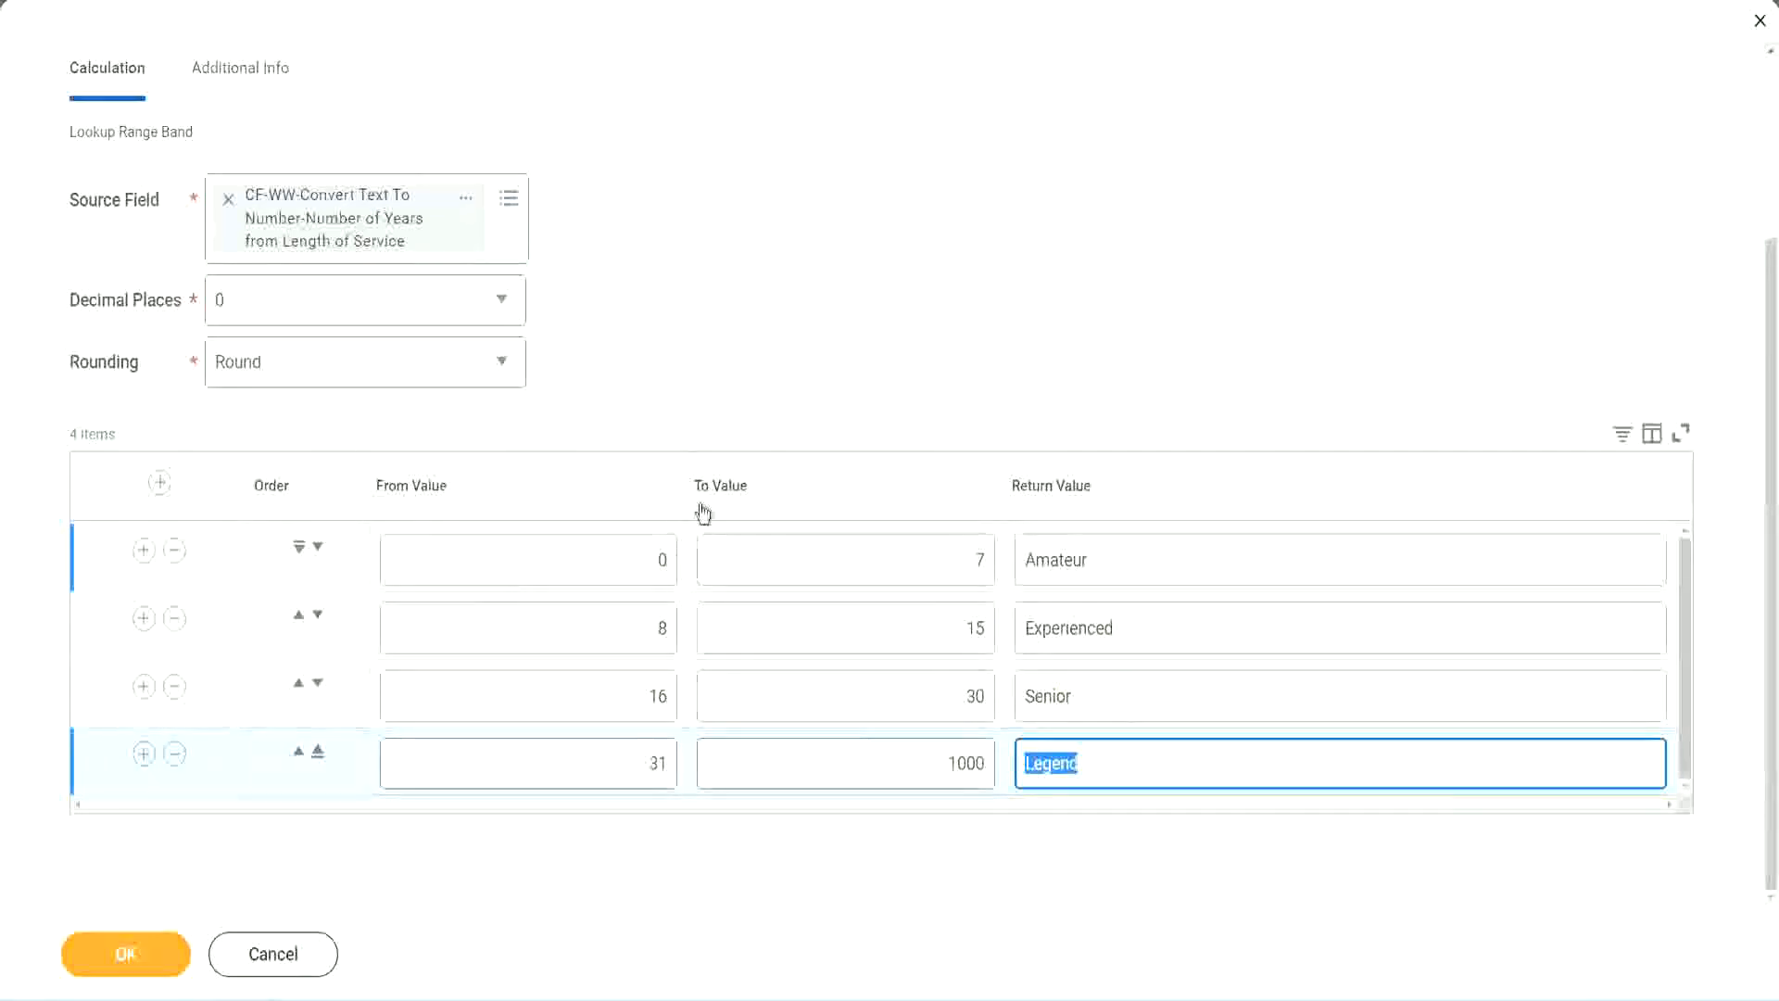
pyautogui.click(825, 391)
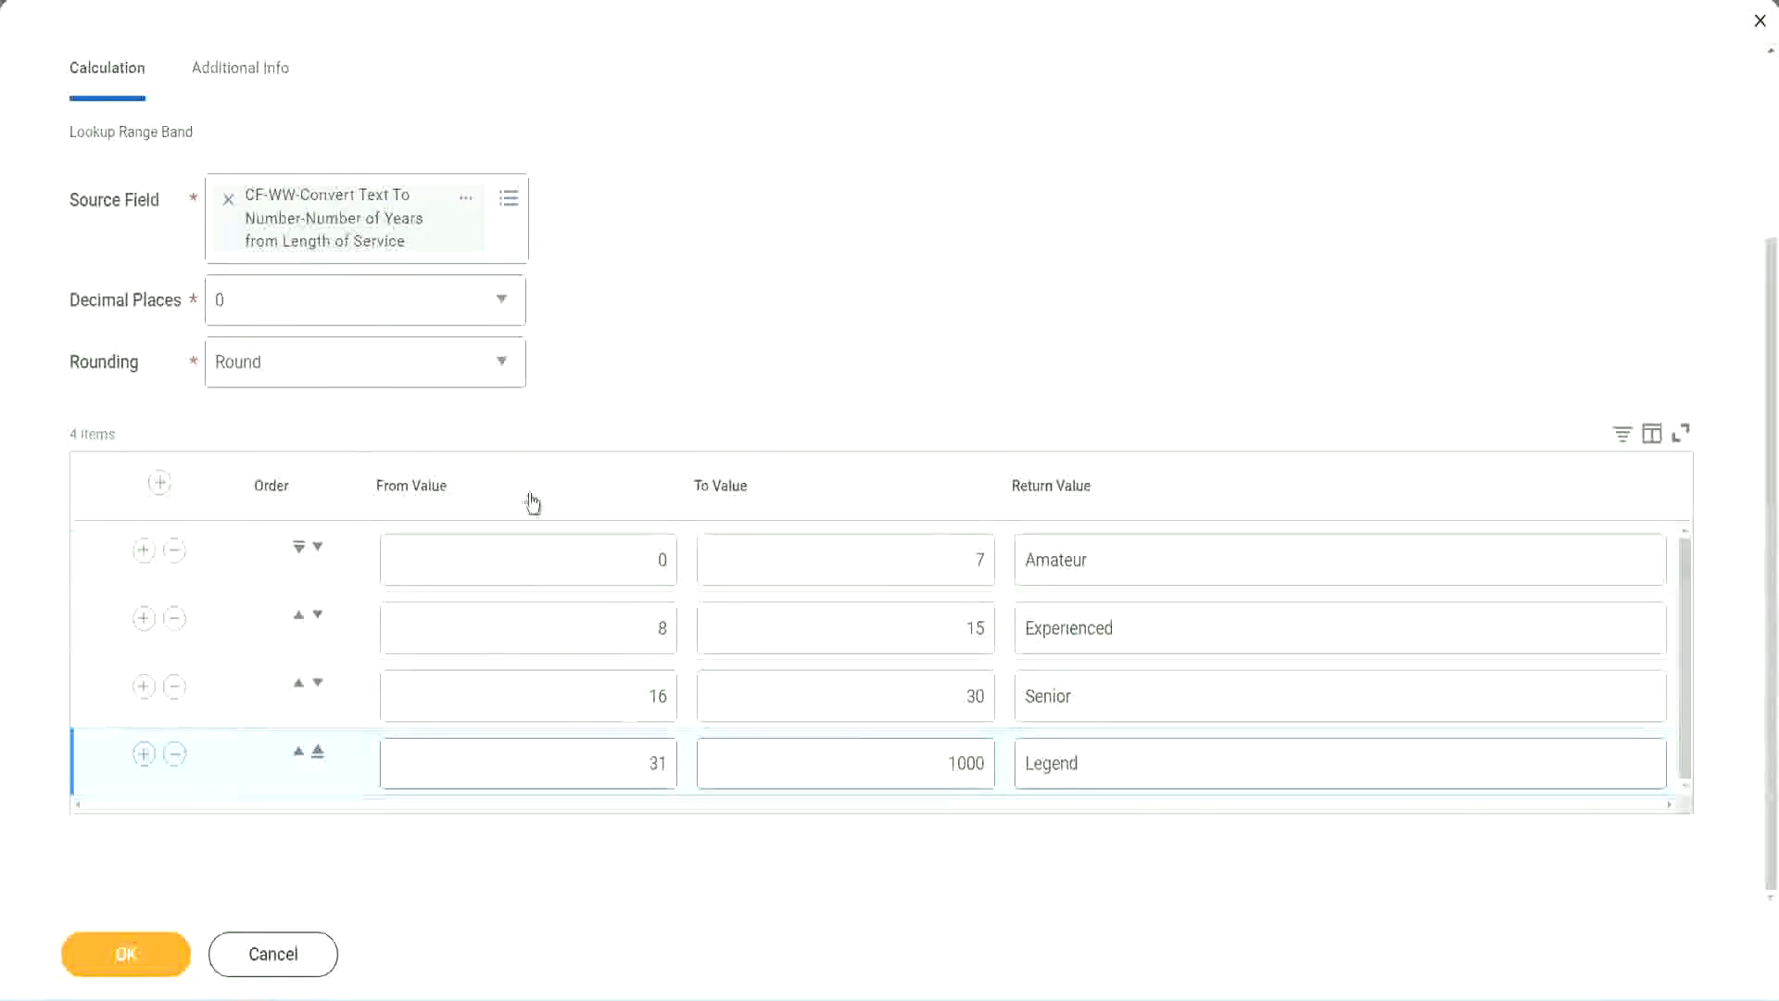
# Save the Lookup Range Band calculated field and copy its name from the save confirmation
pyautogui.click(124, 952)
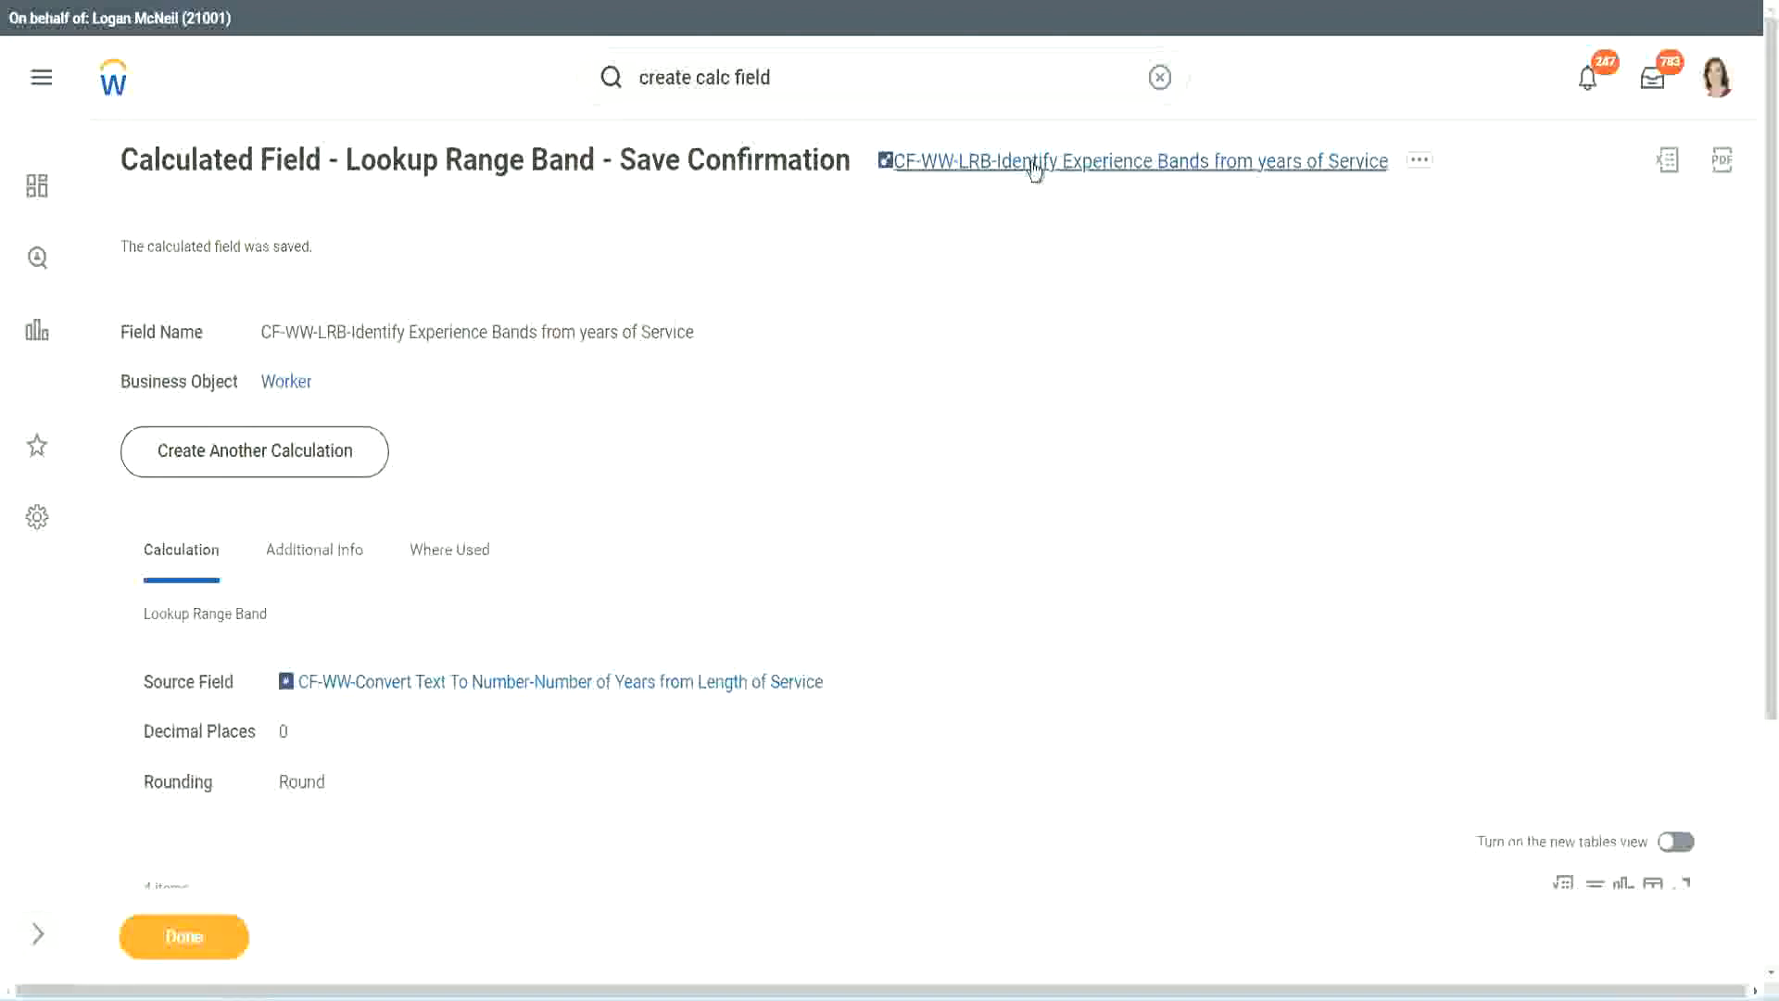
pyautogui.rightClick(1030, 172)
pyautogui.click(1054, 275)
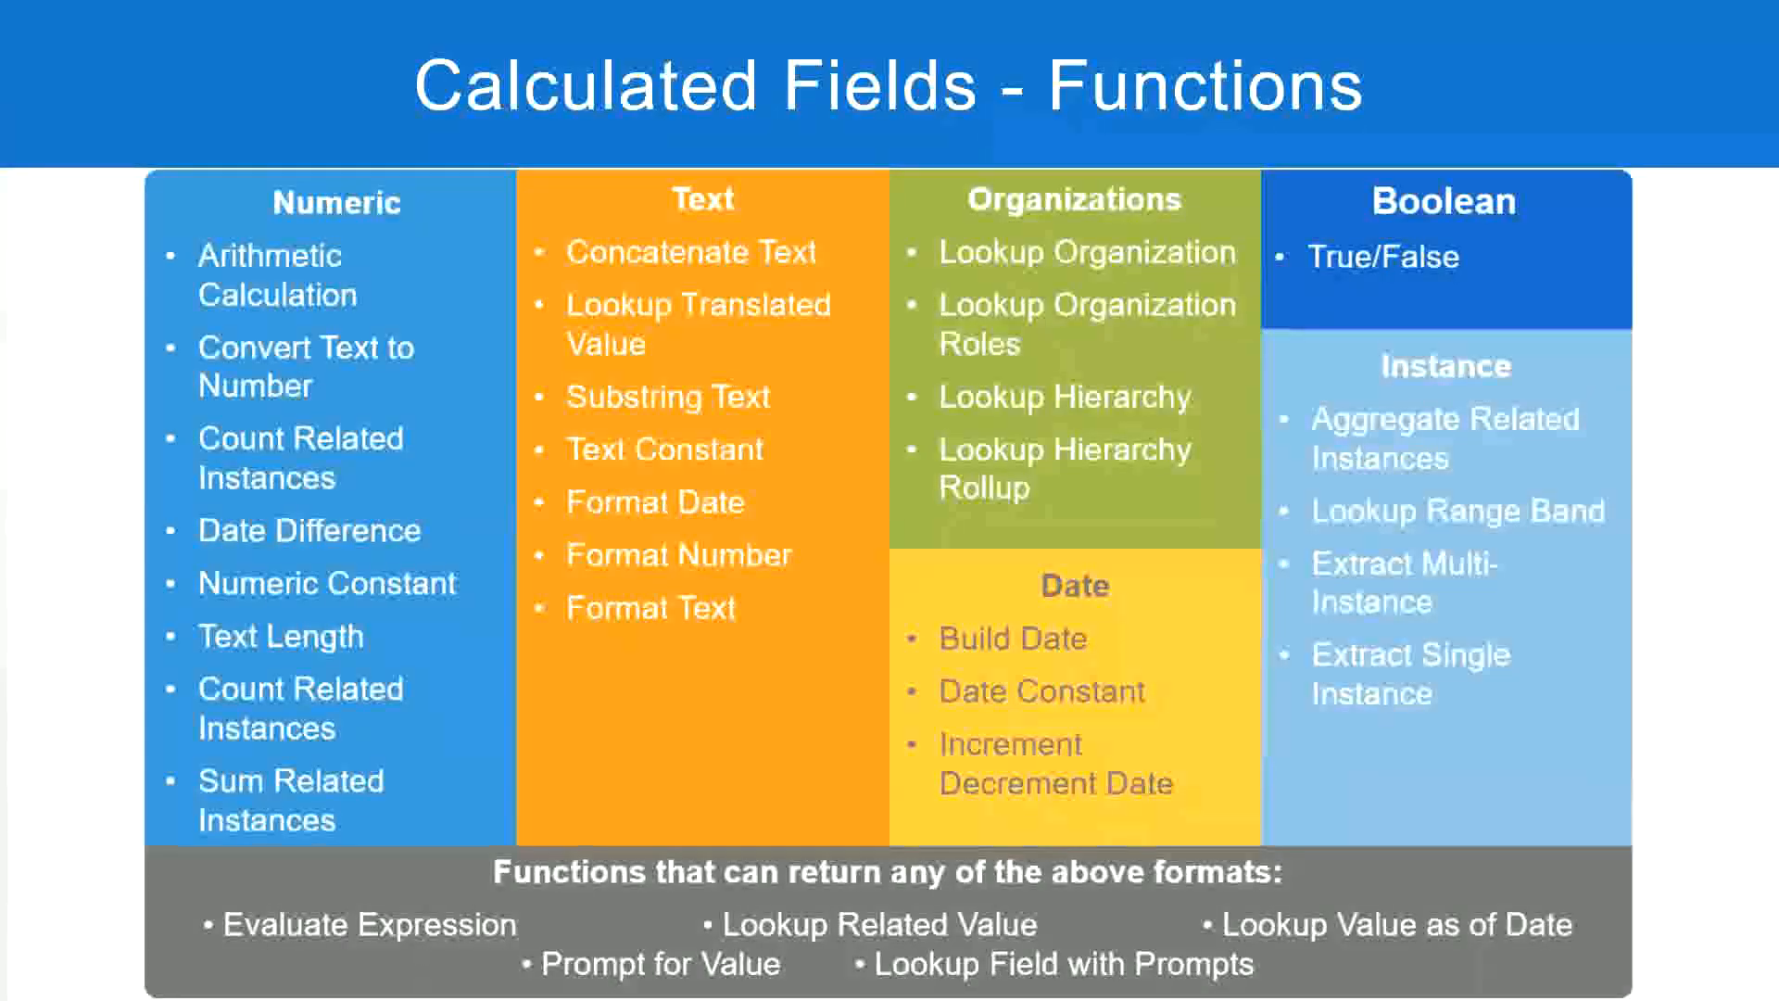
# Switch to the Notepad++ notes and add "10,000 USD" on a new line a few lines below the Eval Expression entry
pyautogui.hotkey('alt', 'Tab')
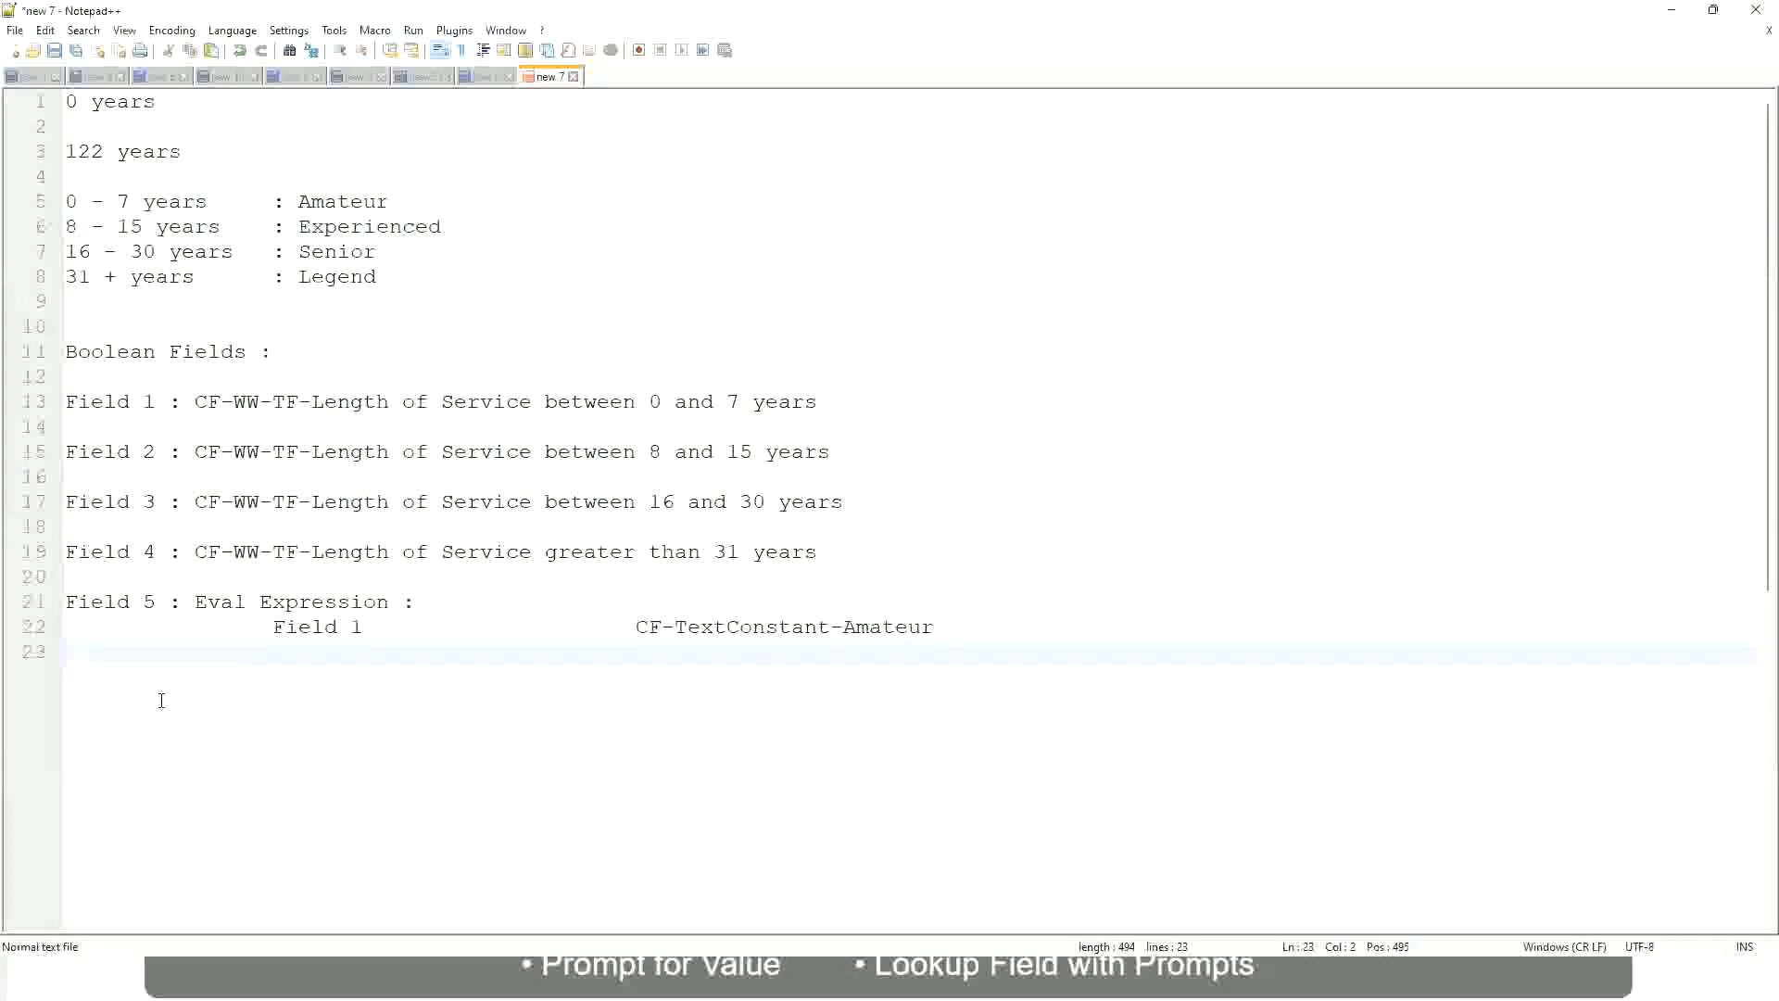
pyautogui.press('Return')
pyautogui.press('Return')
pyautogui.press('Return')
pyautogui.press('Left')
pyautogui.write('10,000 USD')
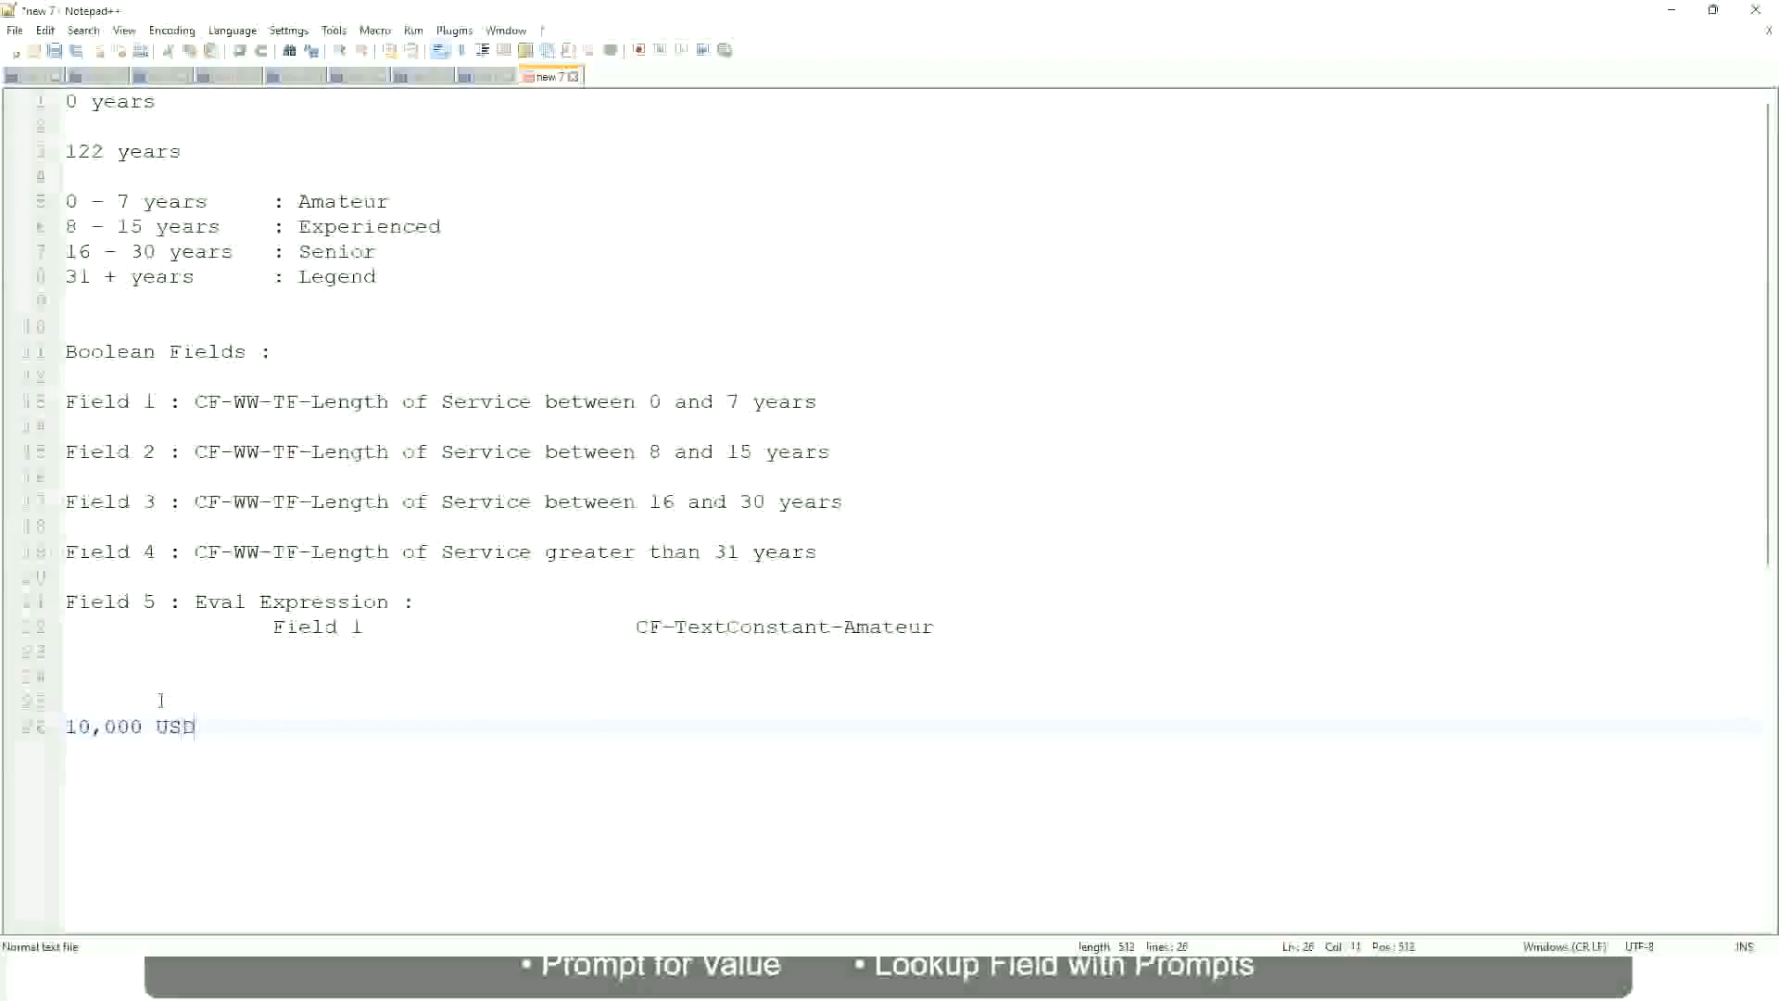
# Add the amount "1,000,000" farther along the same line, spaced apart from "10,000 USD"
pyautogui.press('Tab')
pyautogui.press('Tab')
pyautogui.press('Tab')
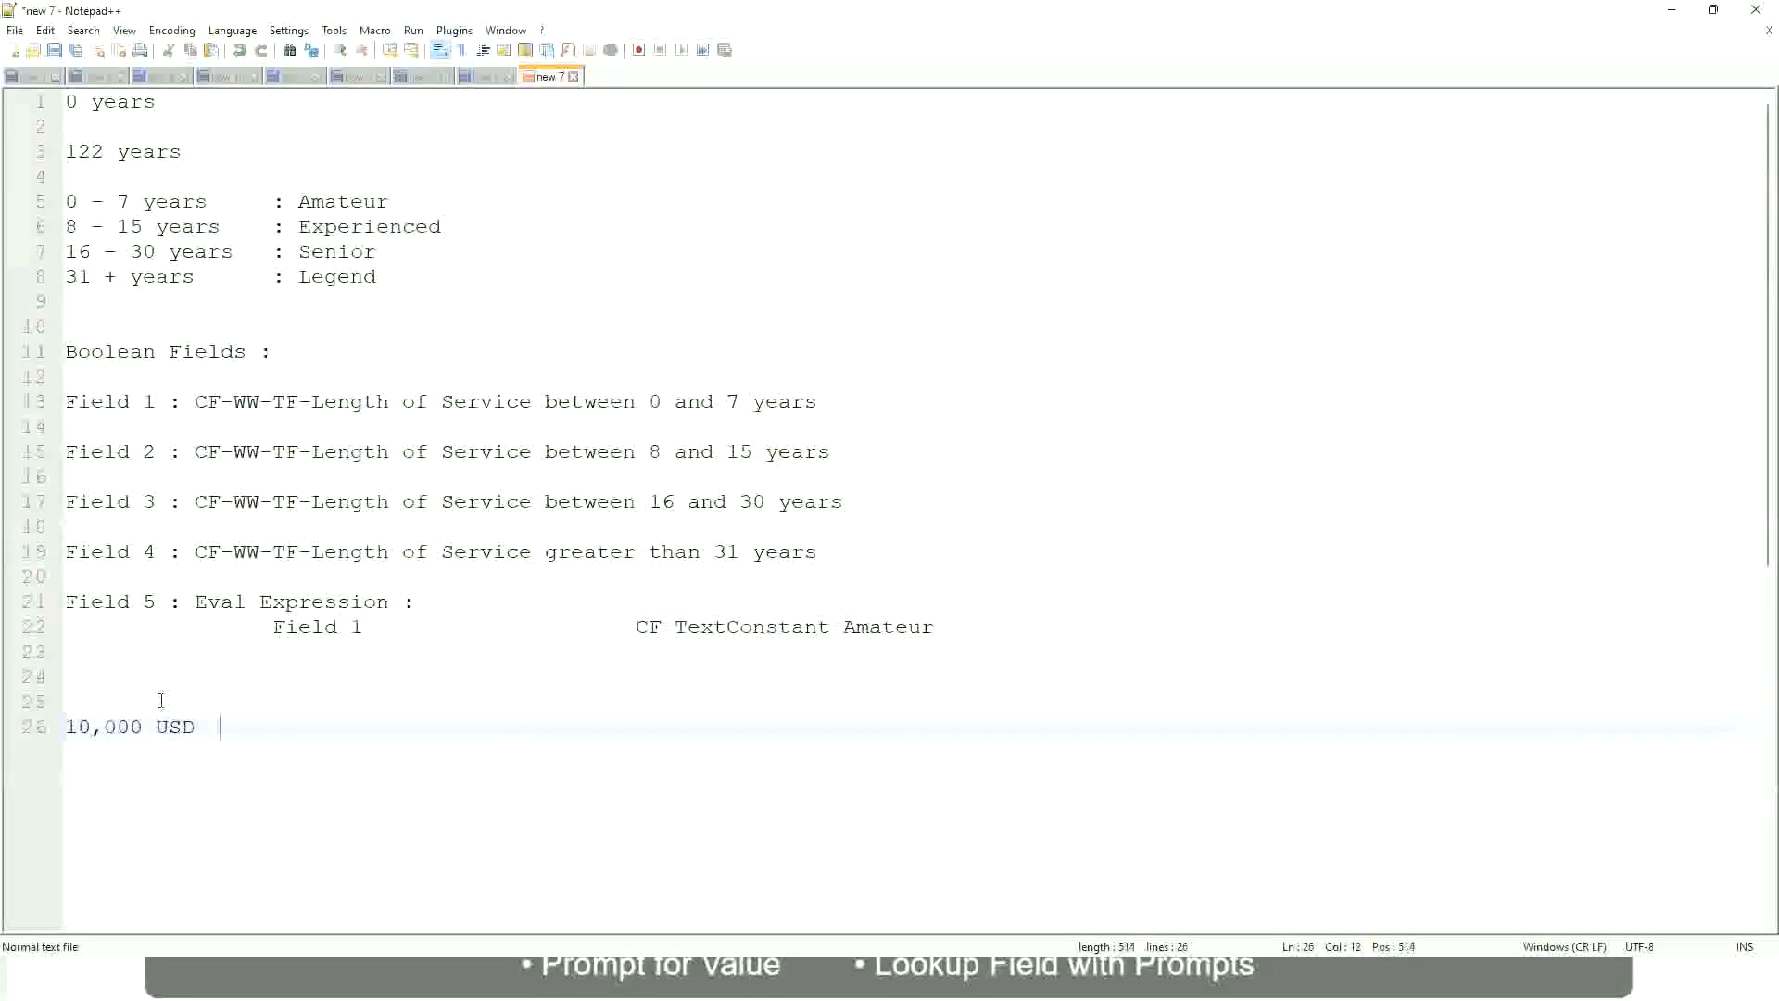
pyautogui.press('Tab')
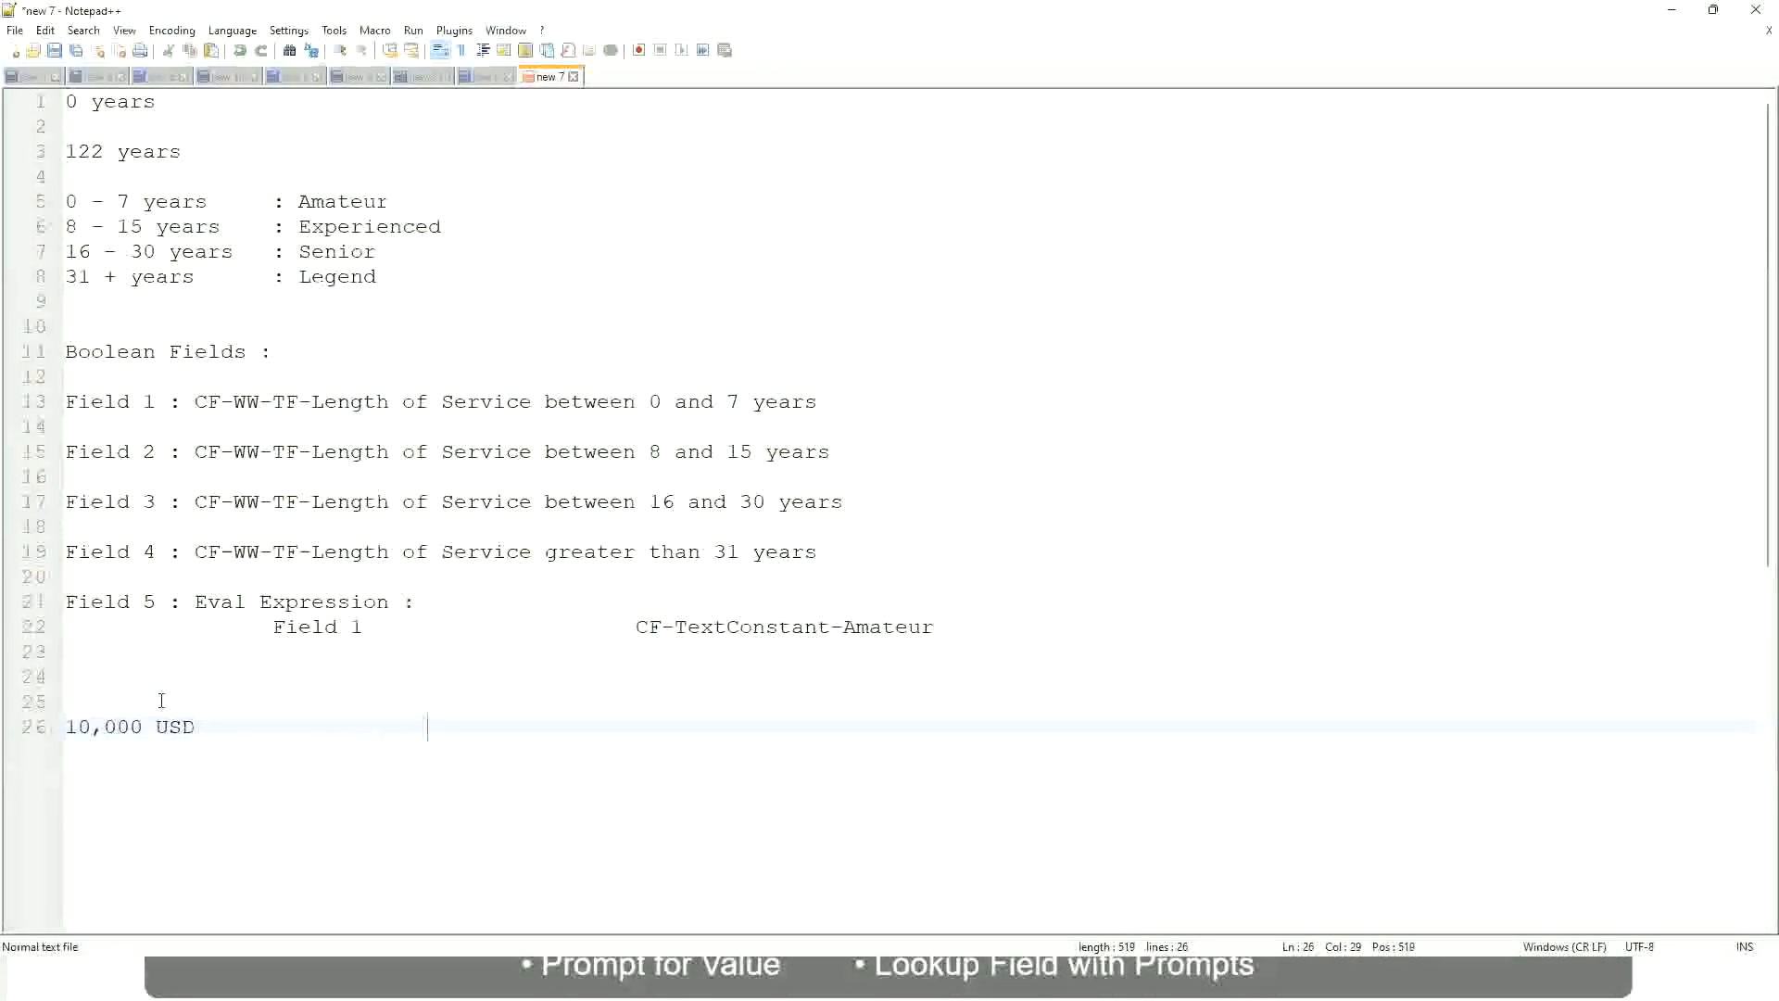
pyautogui.write('1,000,000')
pyautogui.press('Left')
pyautogui.press('Left')
pyautogui.press('Left')
pyautogui.press('Left')
pyautogui.press('Left')
pyautogui.press('Left')
pyautogui.press('Left')
pyautogui.press('Left')
pyautogui.press('Right')
pyautogui.press('Right')
pyautogui.press('Right')
pyautogui.press('Right')
pyautogui.press('Right')
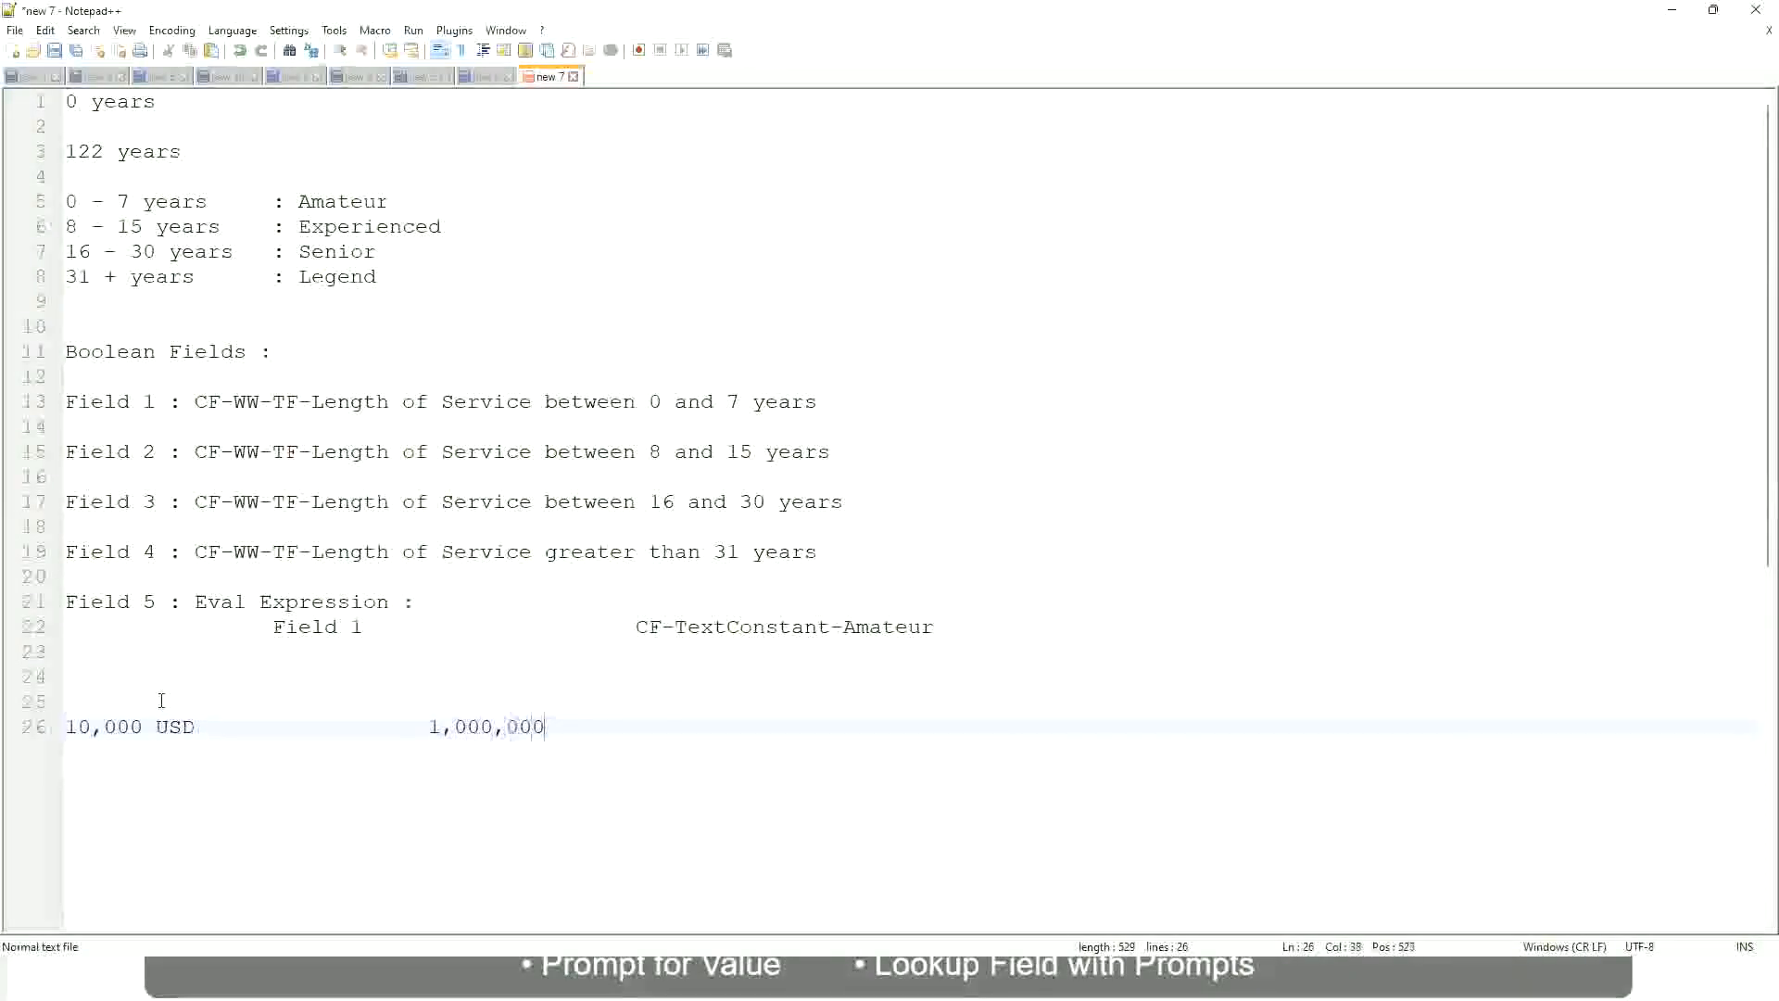
# Append "USD" to the 1,000,000 amount and add the band "10 - 50,000 : Low" two lines below, with its label spaced apart
pyautogui.press('End')
pyautogui.write('USD')
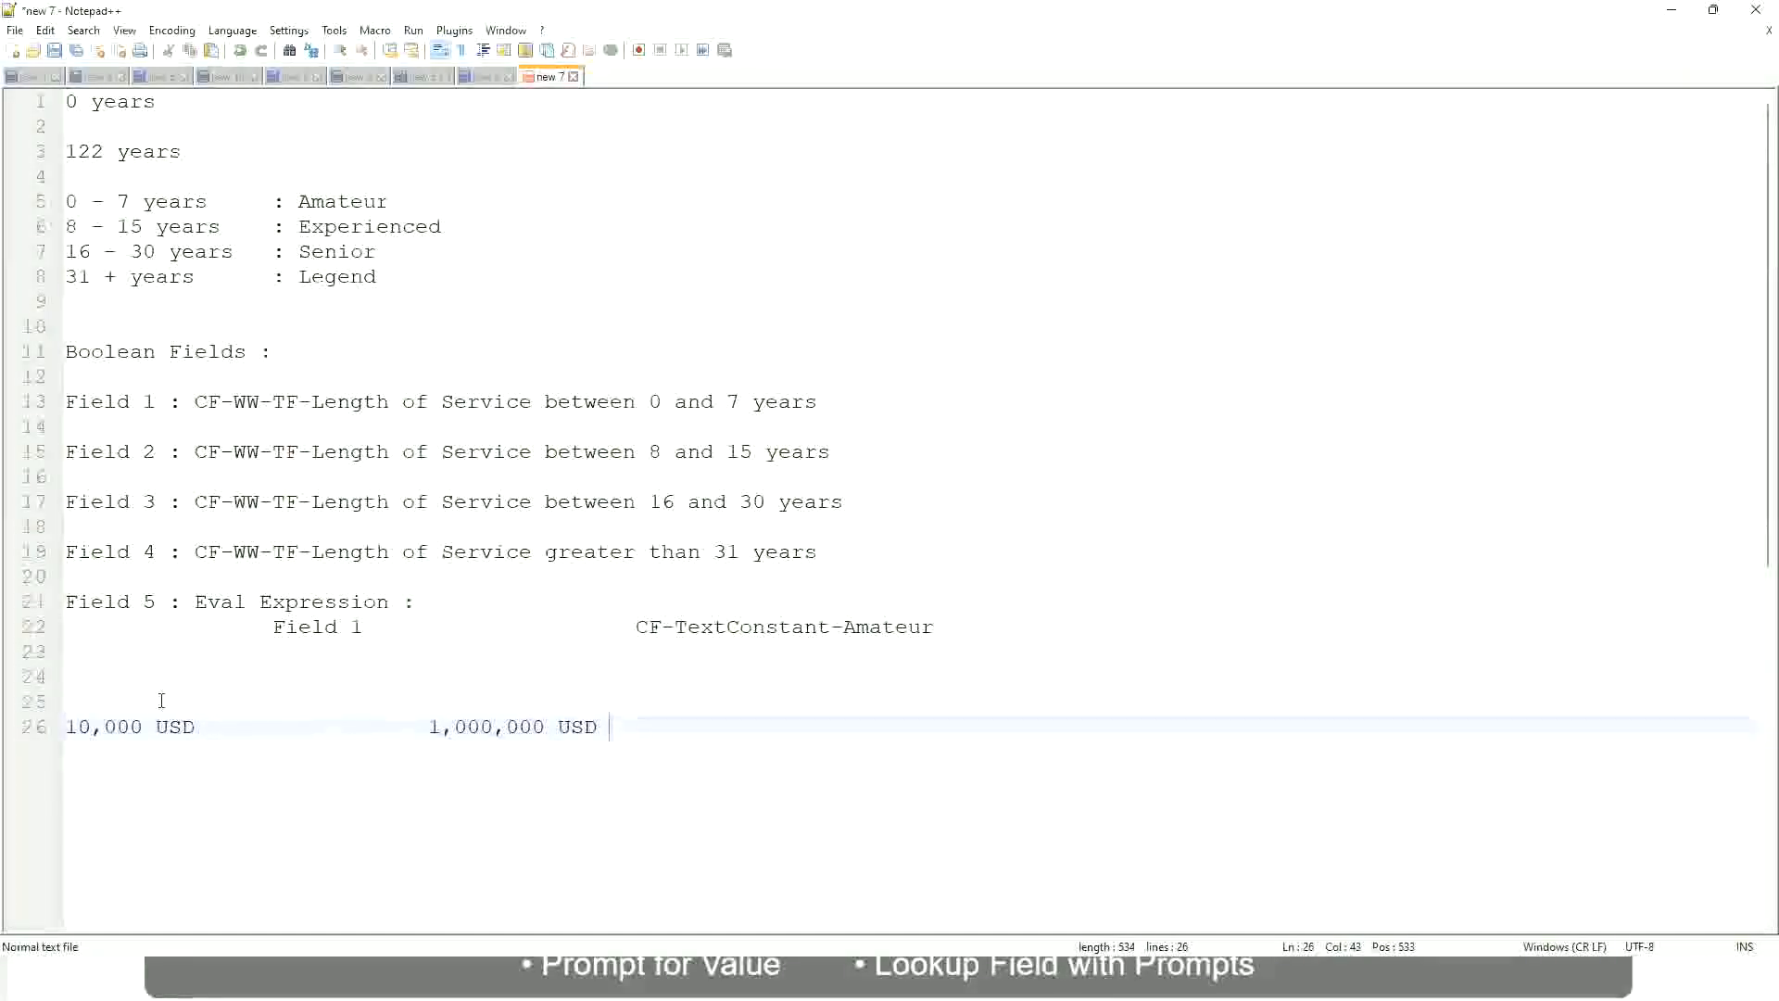
pyautogui.press('Return')
pyautogui.press('Return')
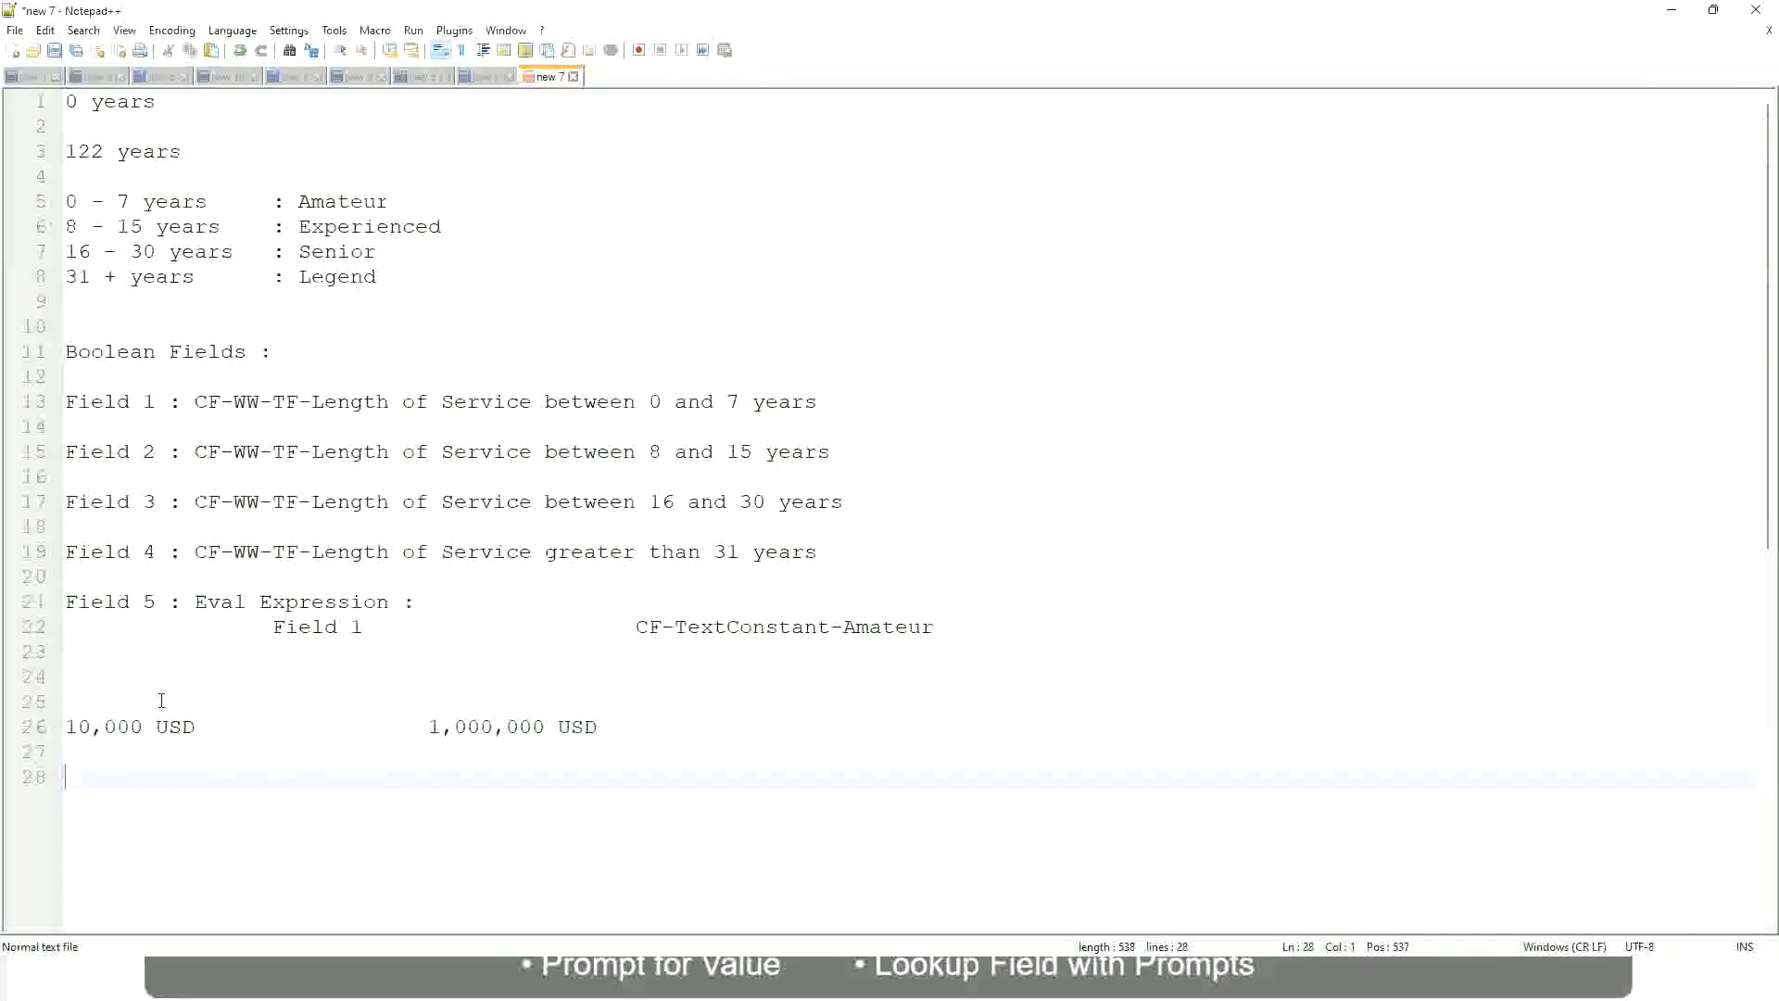
pyautogui.write('10 - 50,000')
pyautogui.press('Tab')
pyautogui.press('Tab')
pyautogui.press('Tab')
pyautogui.press('Tab')
pyautogui.write(': Low')
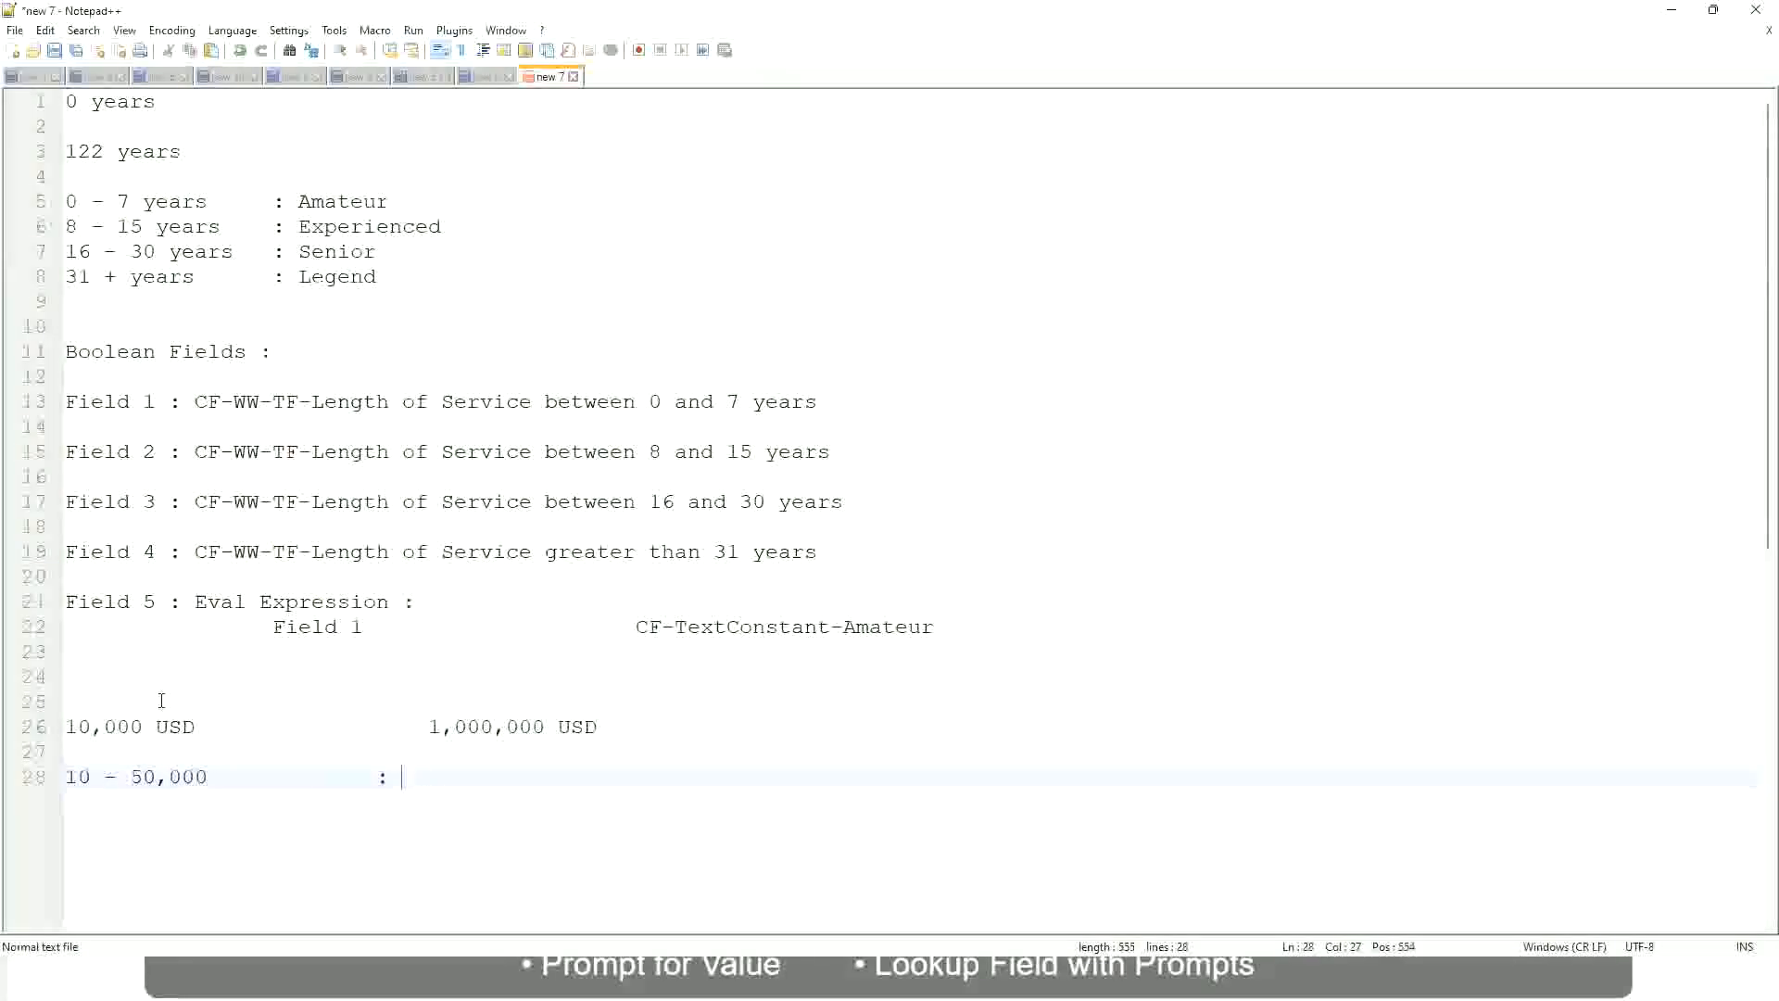
# Add the band "50,001 - 150,000 : Medium" on the line below the Low band, aligning the labels
pyautogui.press('Return')
pyautogui.press('Return')
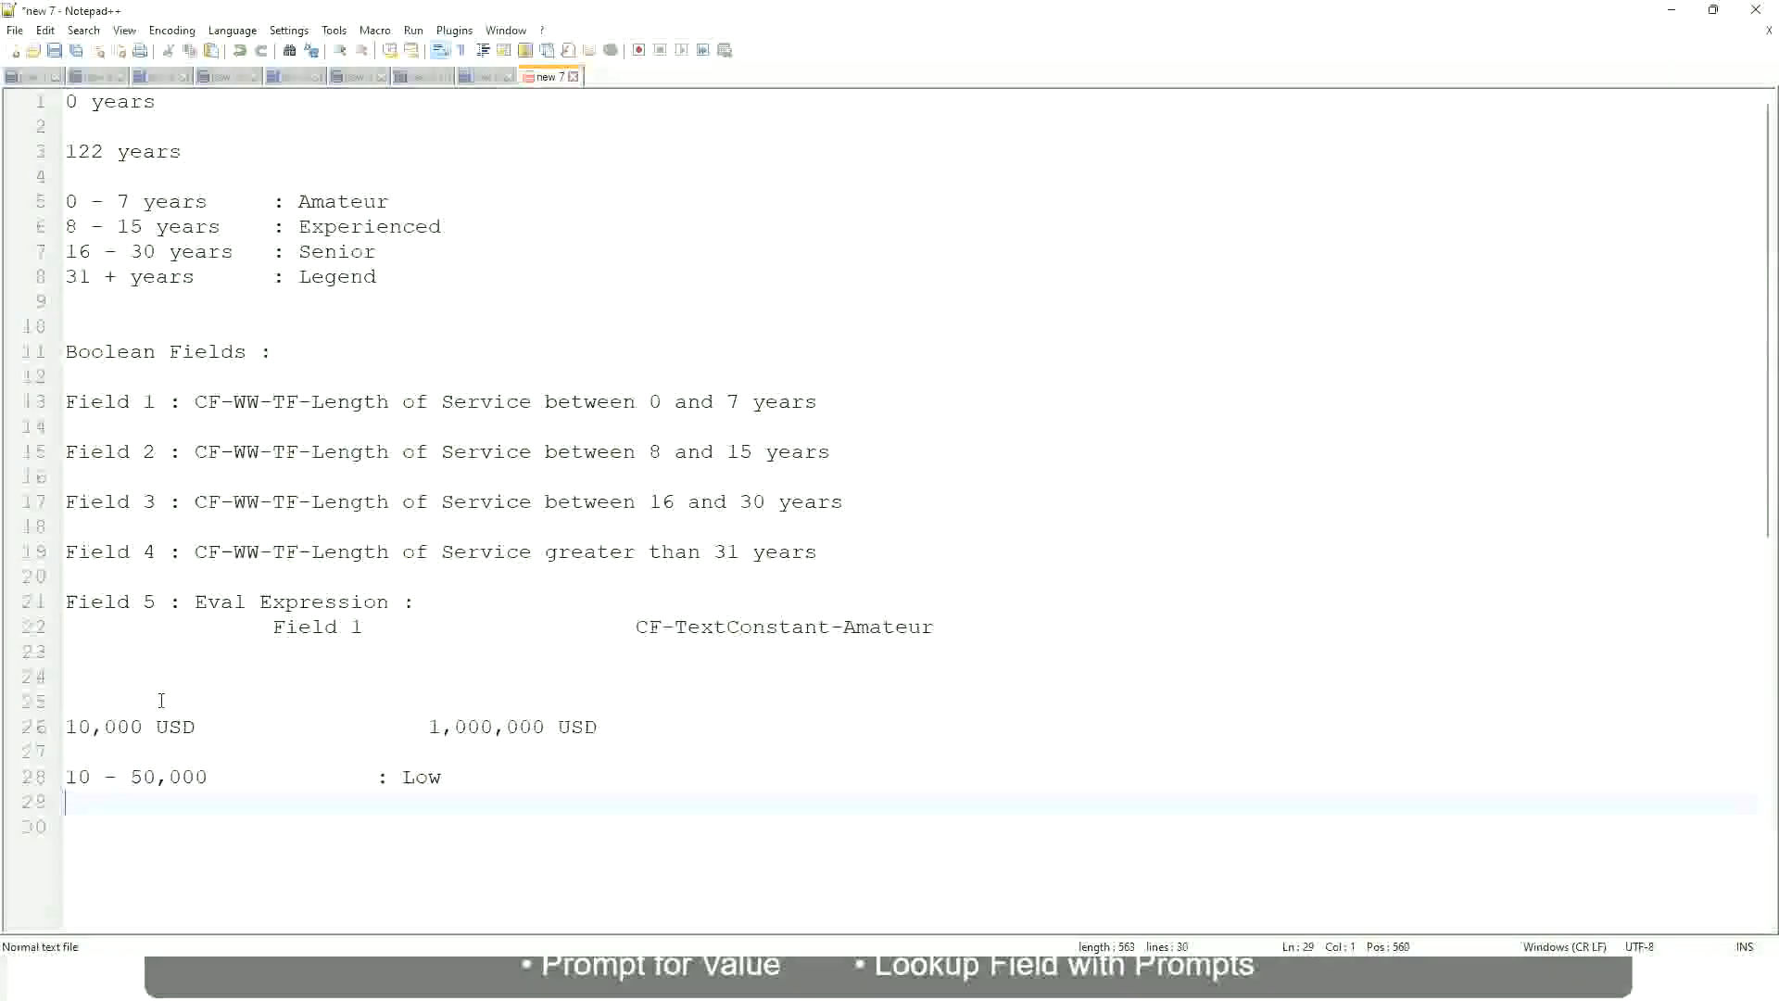
pyautogui.press('Up')
pyautogui.write('50,001 ')
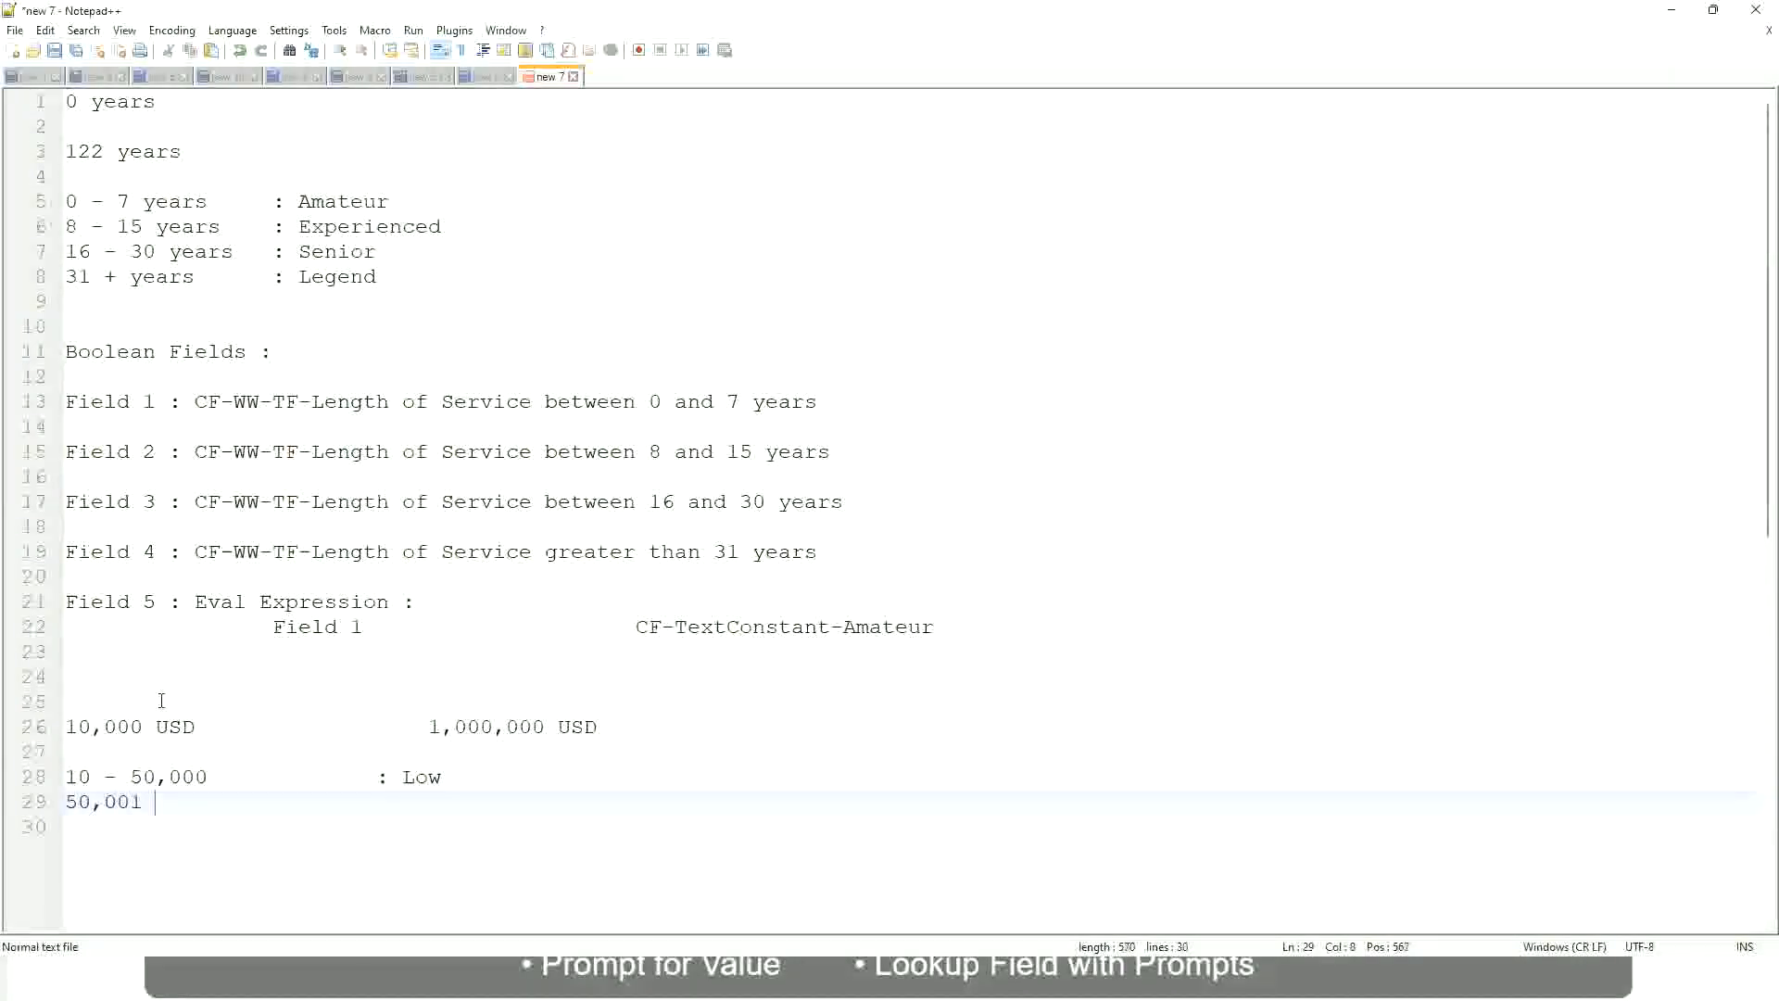
pyautogui.write('- 150,000')
pyautogui.press('Tab')
pyautogui.press('Tab')
pyautogui.write(': Med')
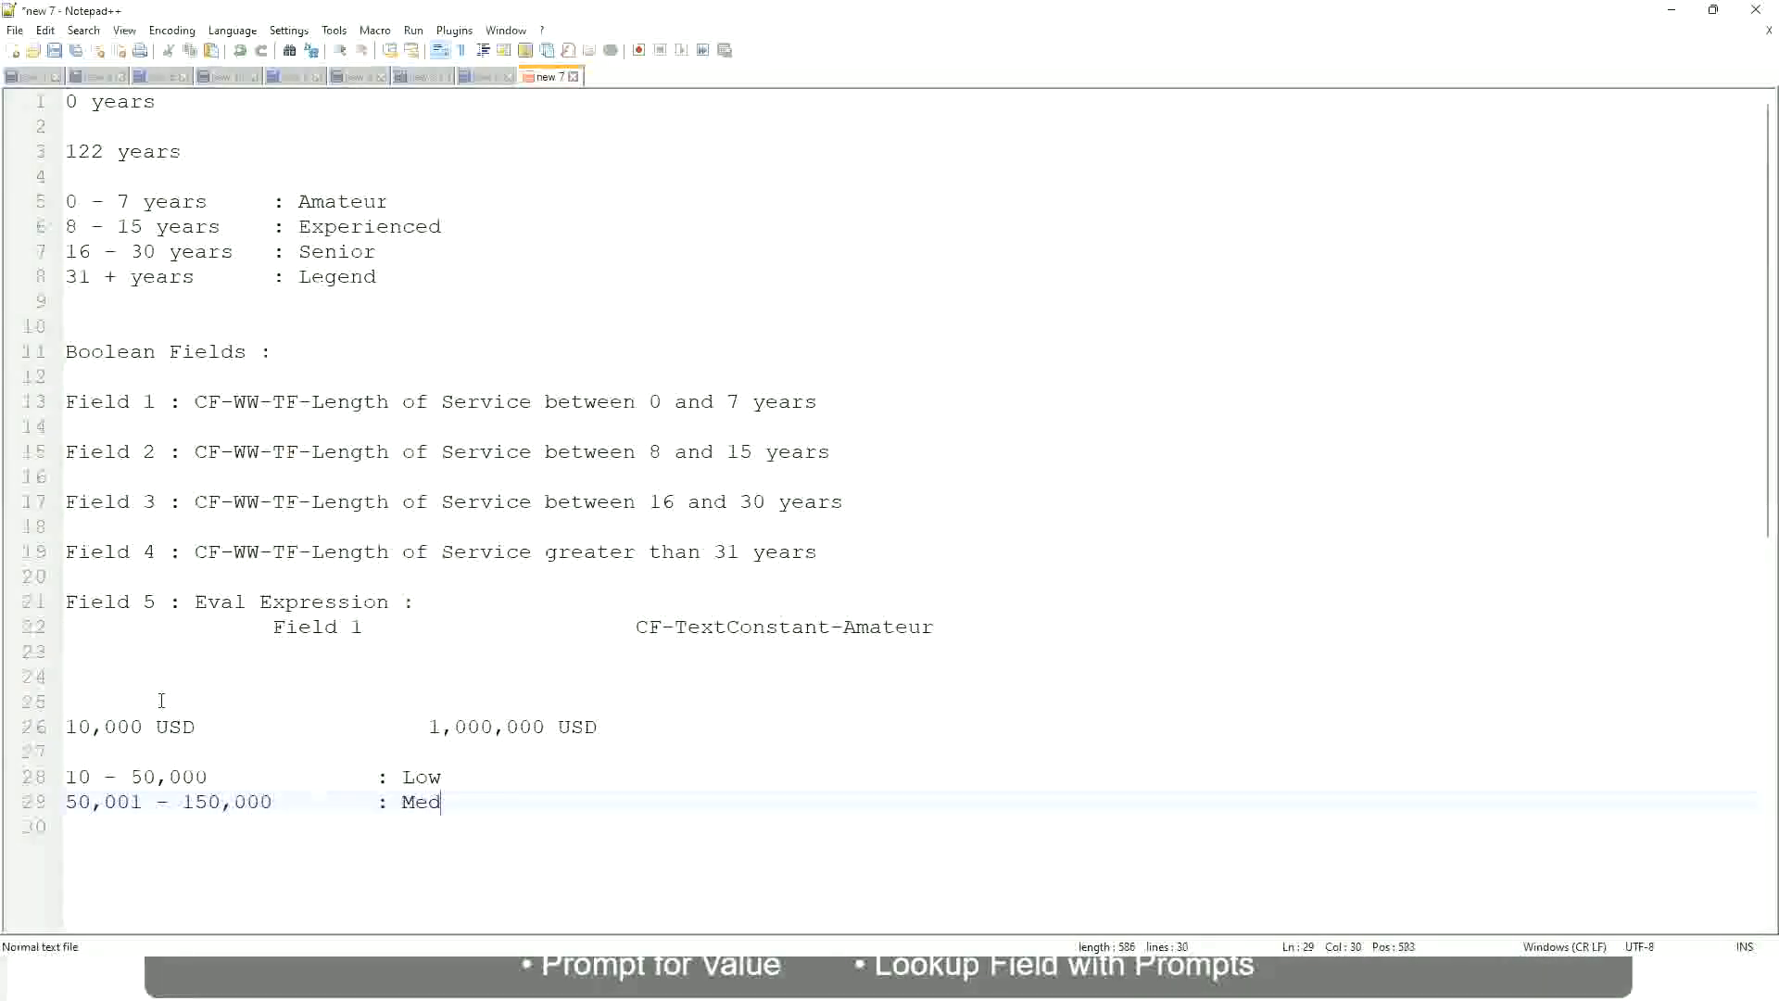
pyautogui.write('ium')
# Add the band "> 150,000 : High" on the line below the Medium band, aligning its label with the others
pyautogui.press('Return')
pyautogui.write('> 1')
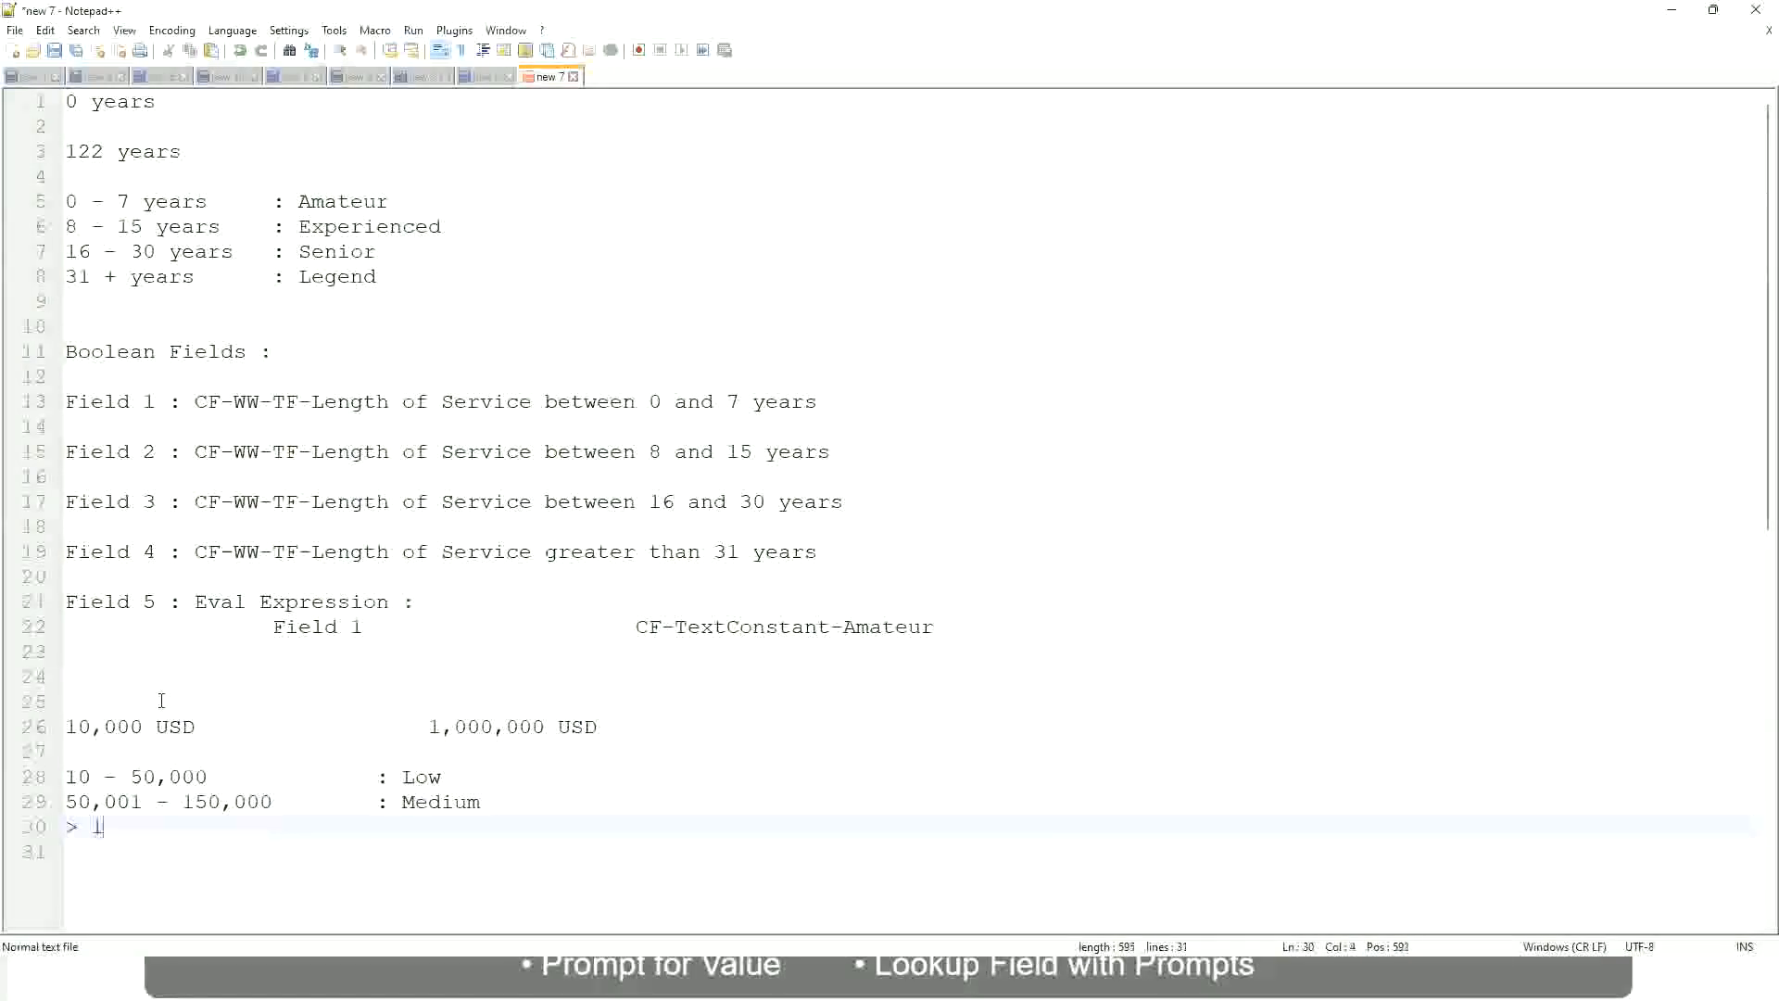
pyautogui.write('50,000')
pyautogui.press('Tab')
pyautogui.press('Tab')
pyautogui.press('Tab')
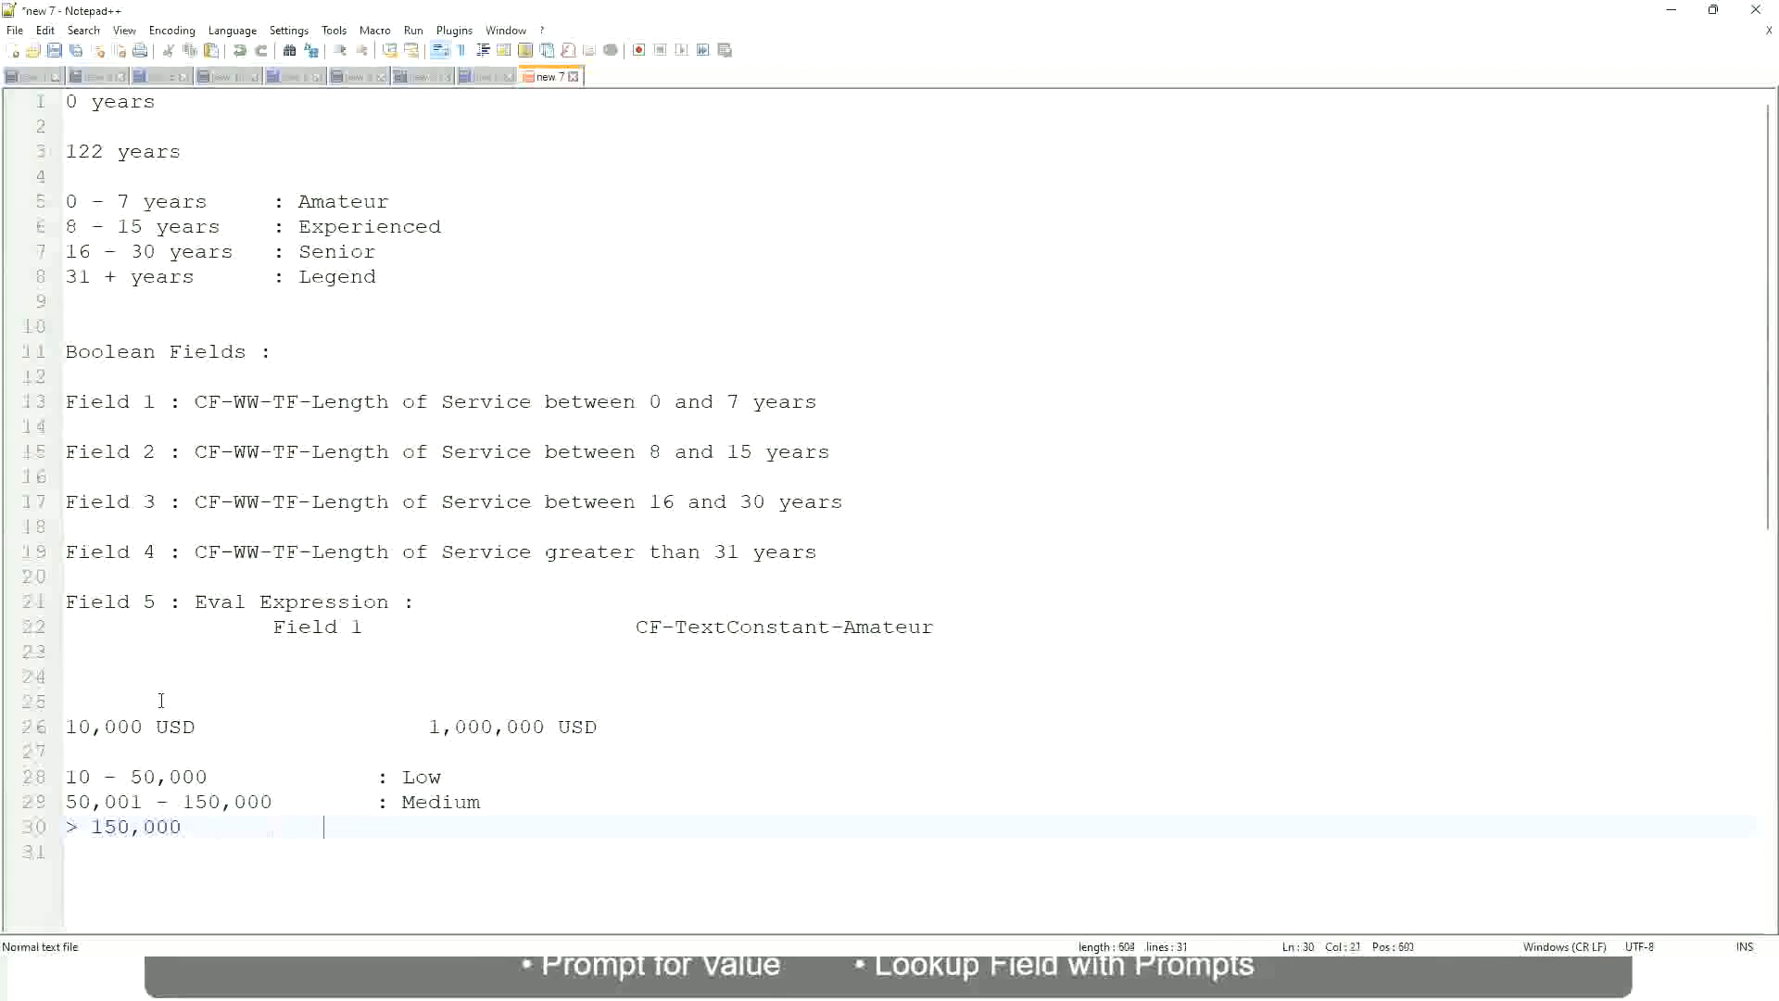
pyautogui.press('Tab')
pyautogui.write(': High')
# Review the 10,000 USD to 1,000,000 USD range against the Low, Medium and High bands
pyautogui.click(55, 726)
pyautogui.click(55, 726)
pyautogui.click(79, 726)
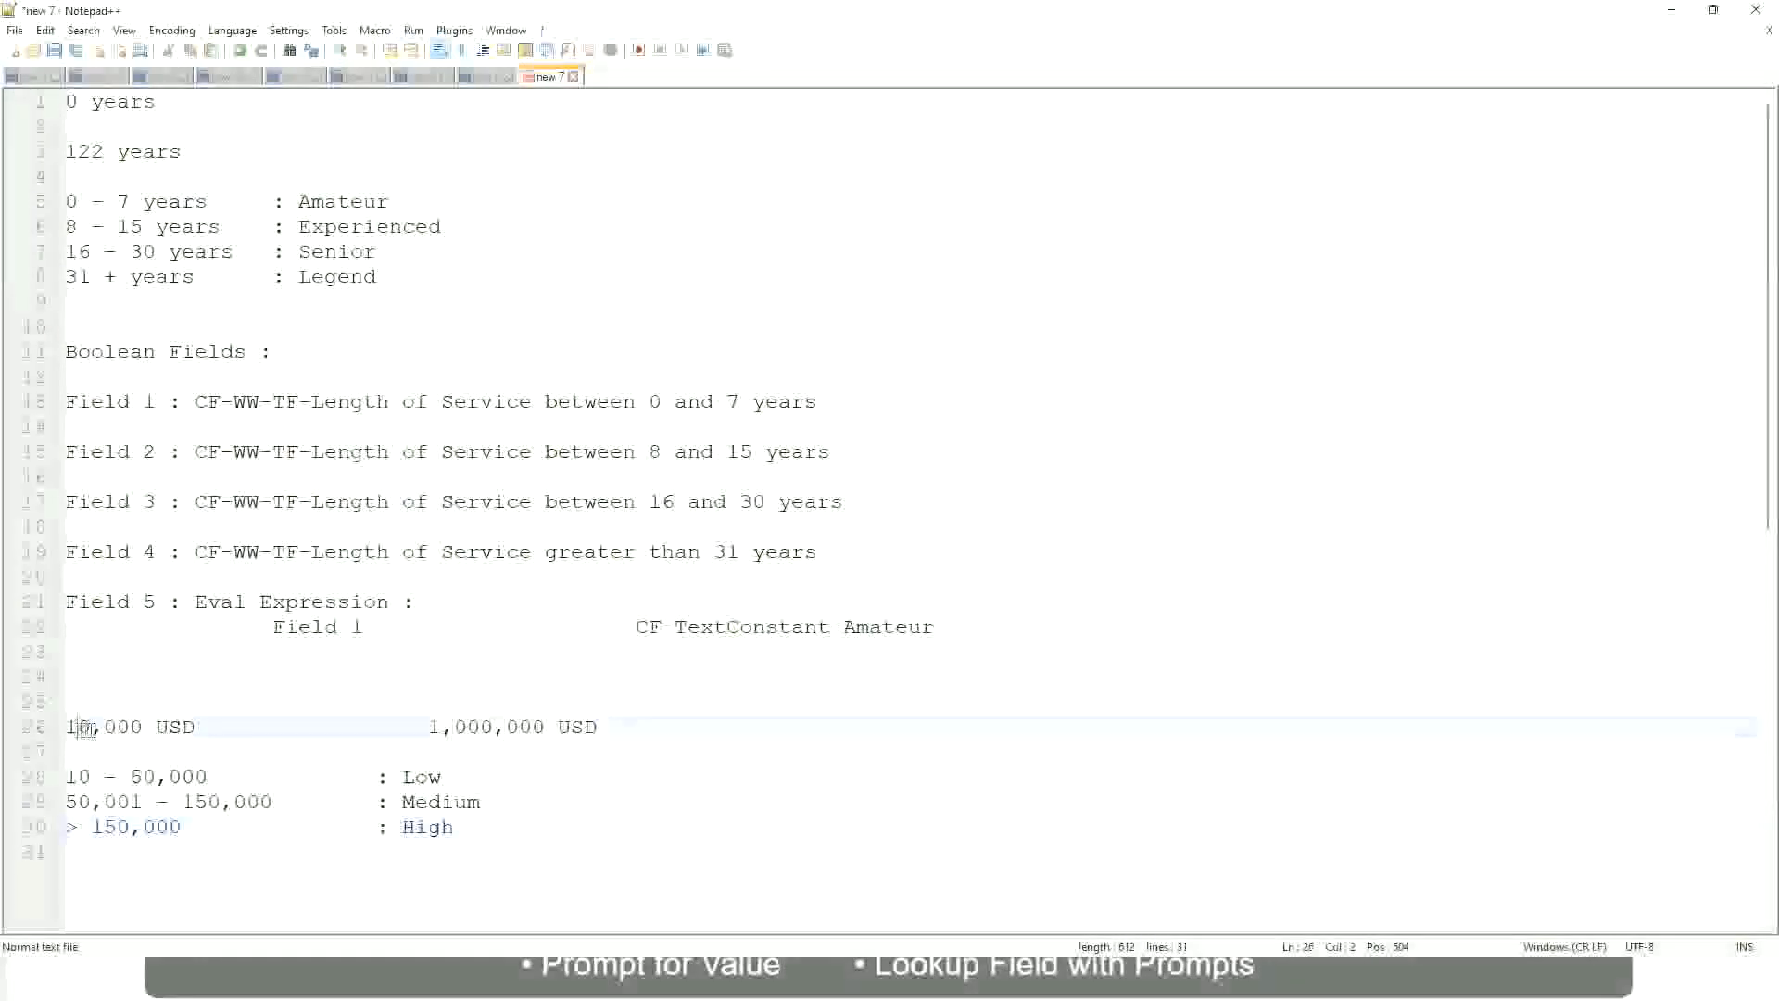
pyautogui.doubleClick(530, 728)
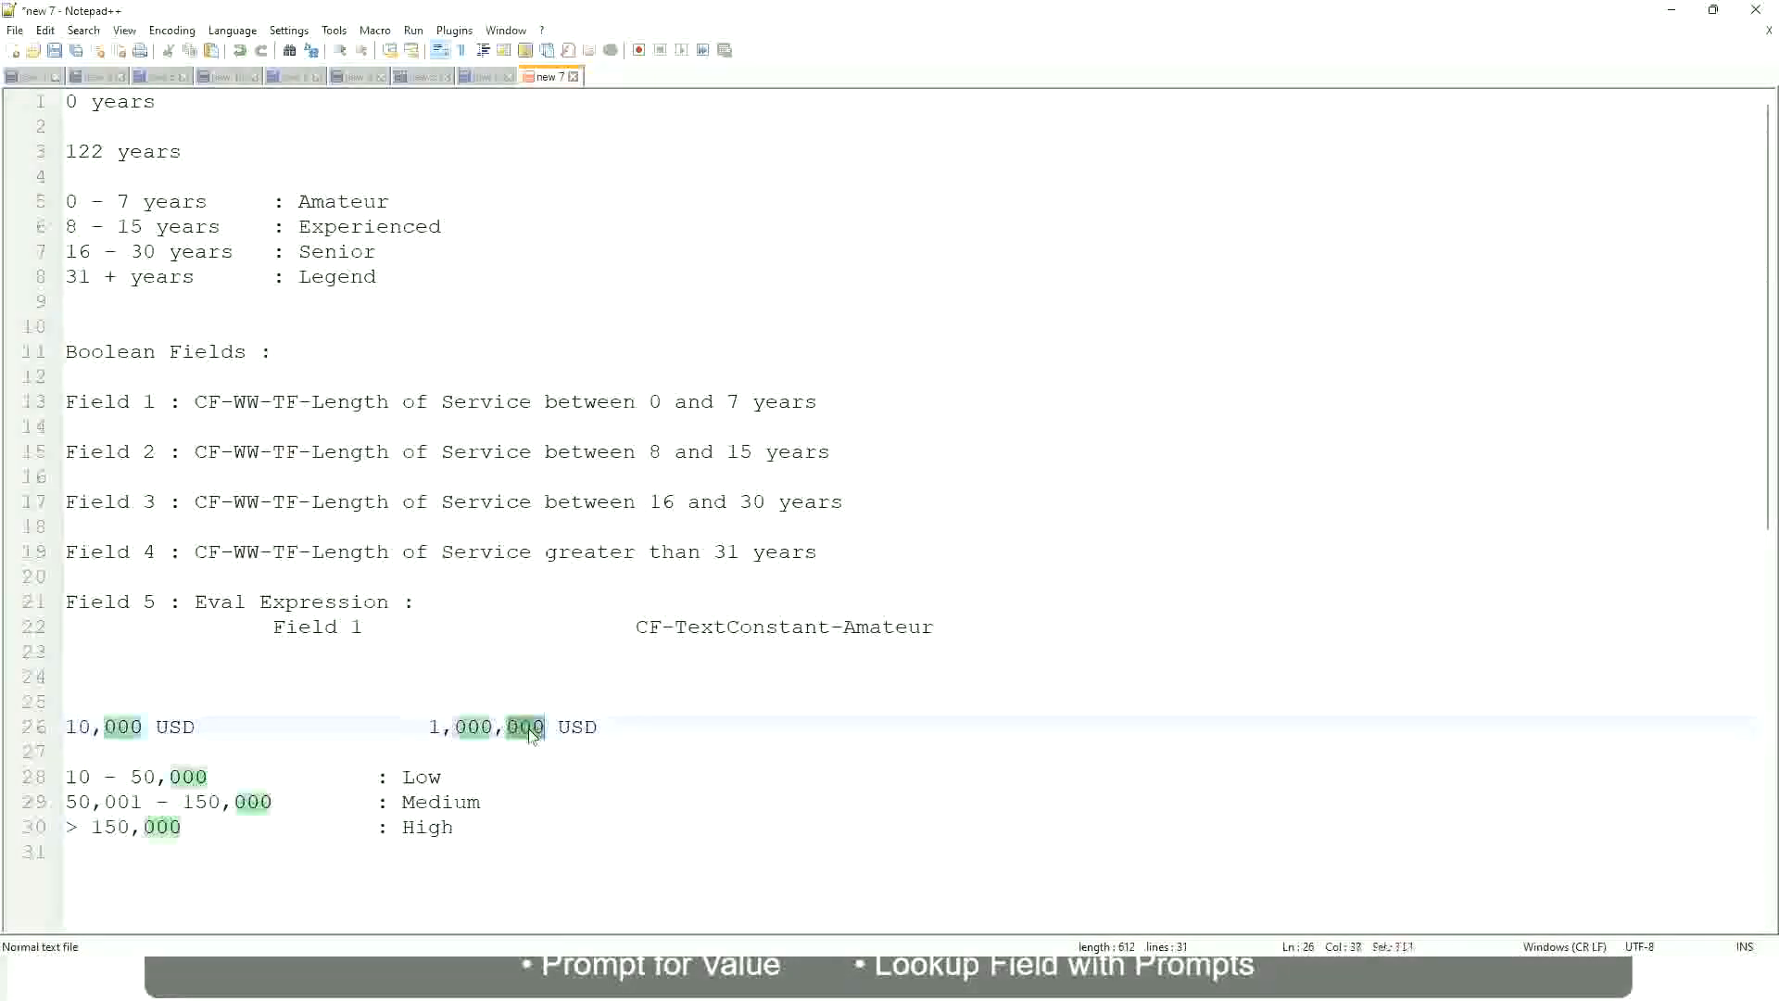
pyautogui.click(323, 801)
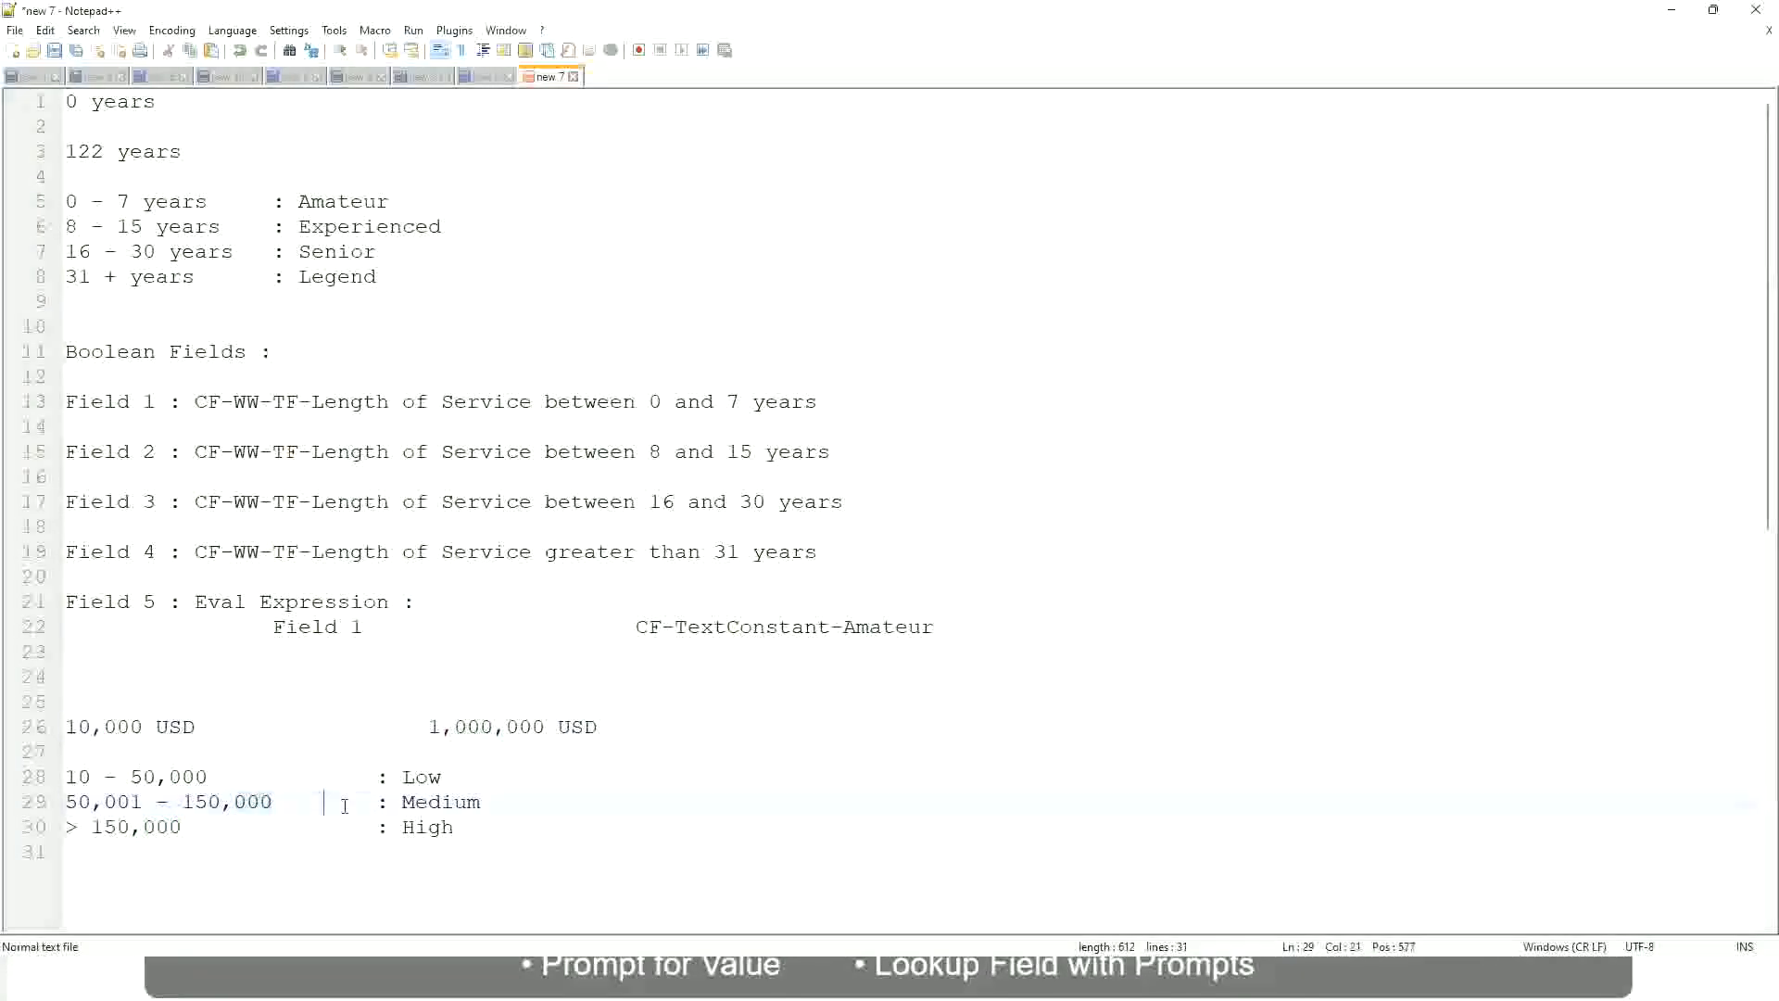
pyautogui.click(56, 726)
pyautogui.click(549, 729)
pyautogui.click(429, 776)
pyautogui.click(429, 830)
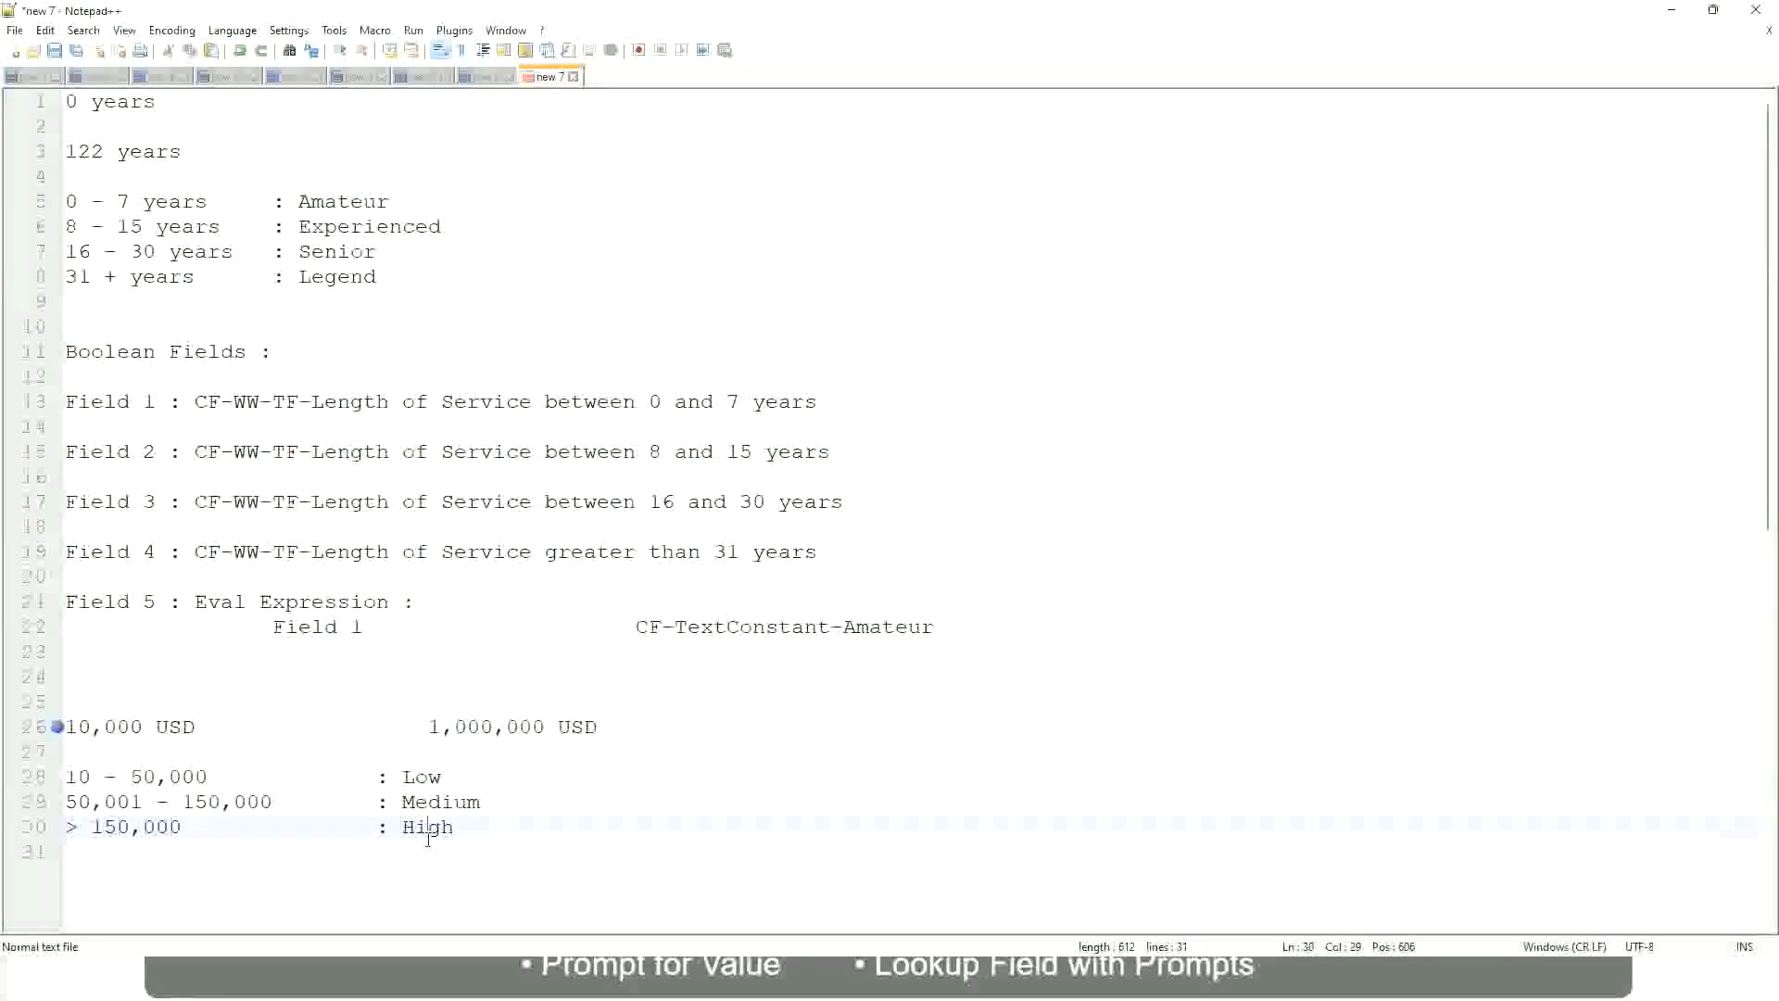
pyautogui.click(278, 756)
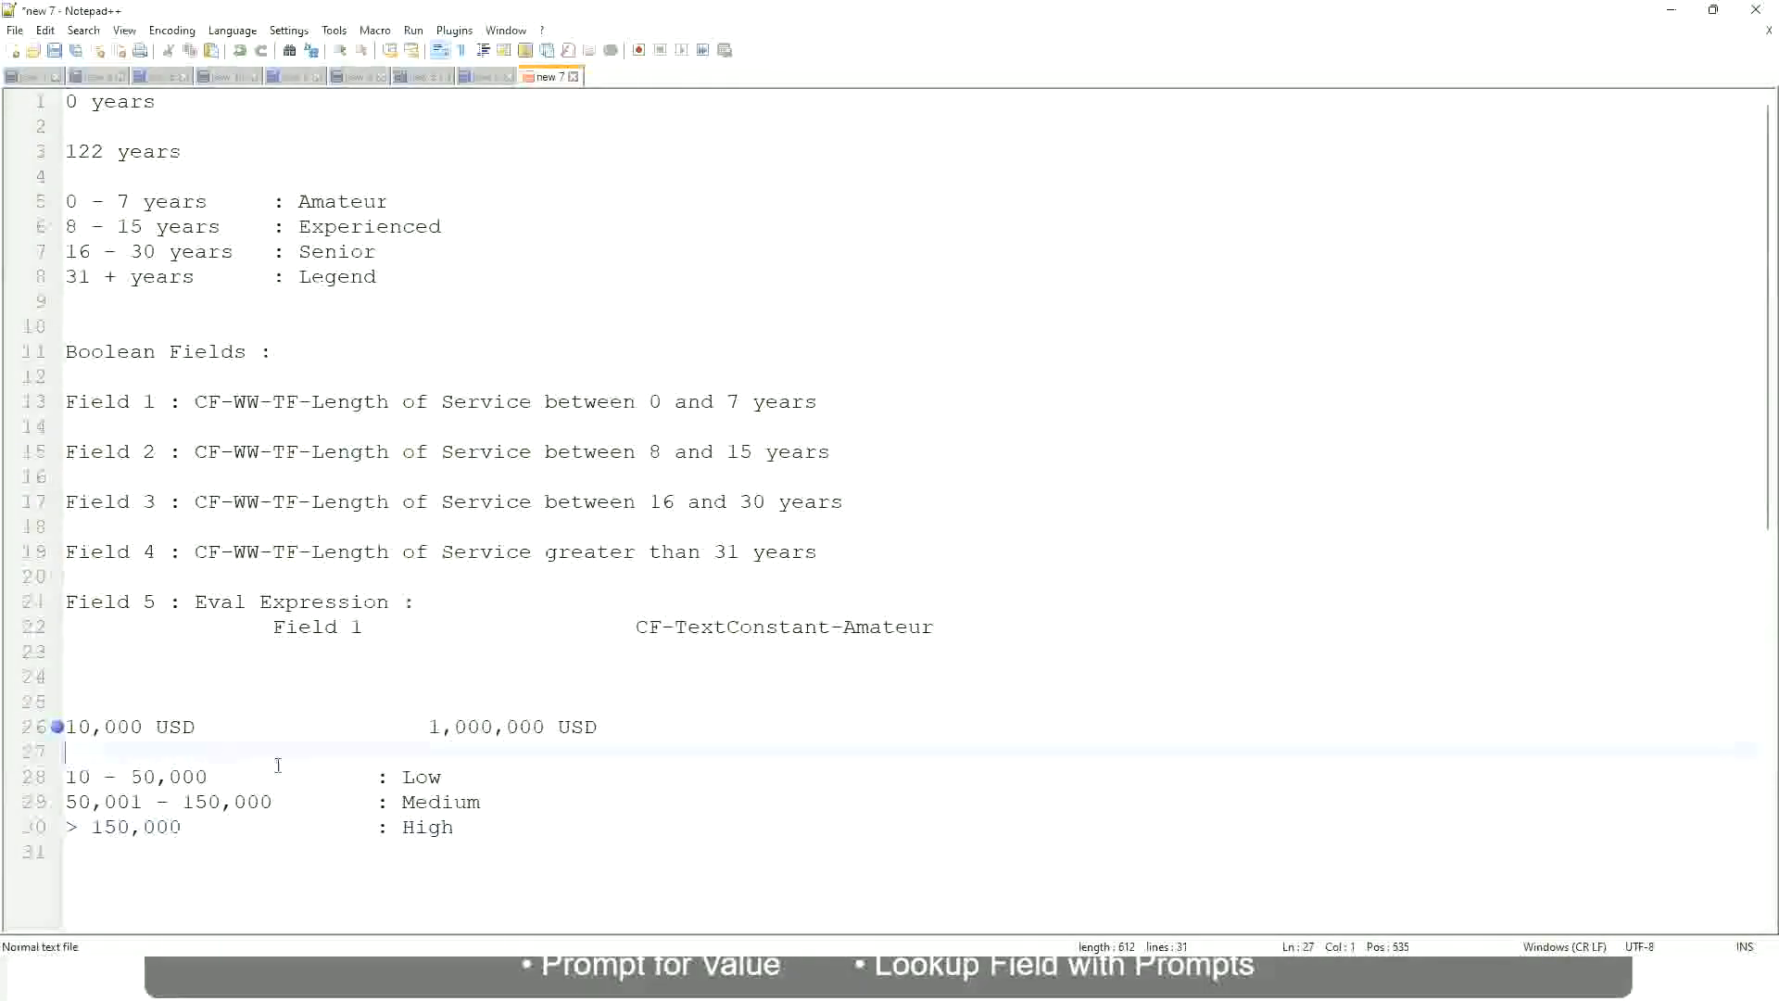
pyautogui.click(456, 825)
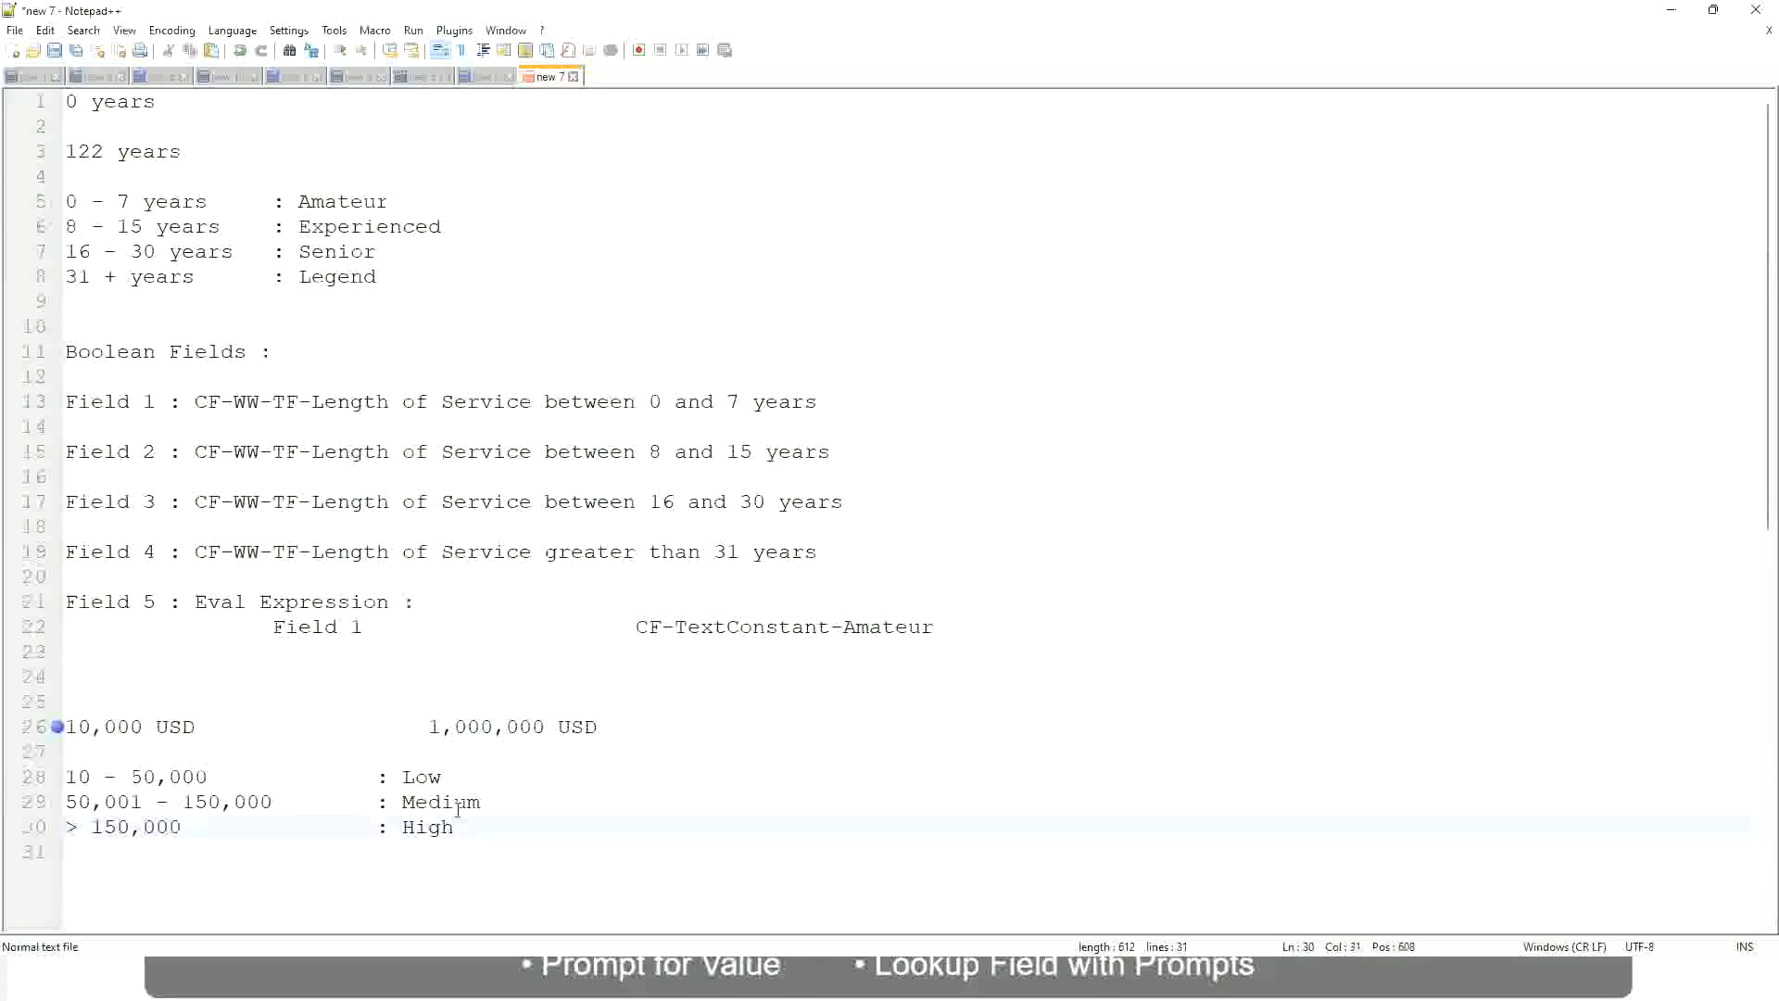